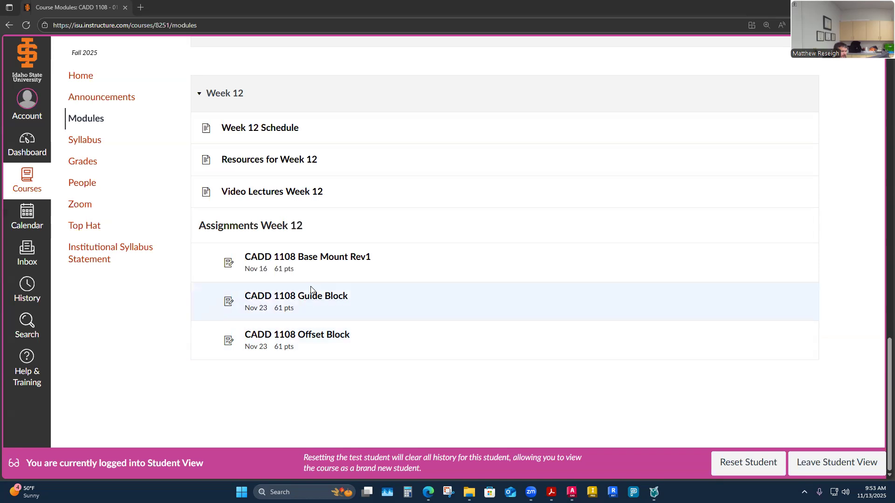
- Open the CADD 1108 Guide Block assignment and examine its dimensioned isometric drawing and the completed orthographic views
{"action": "left_click", "coordinate": [315, 300]}
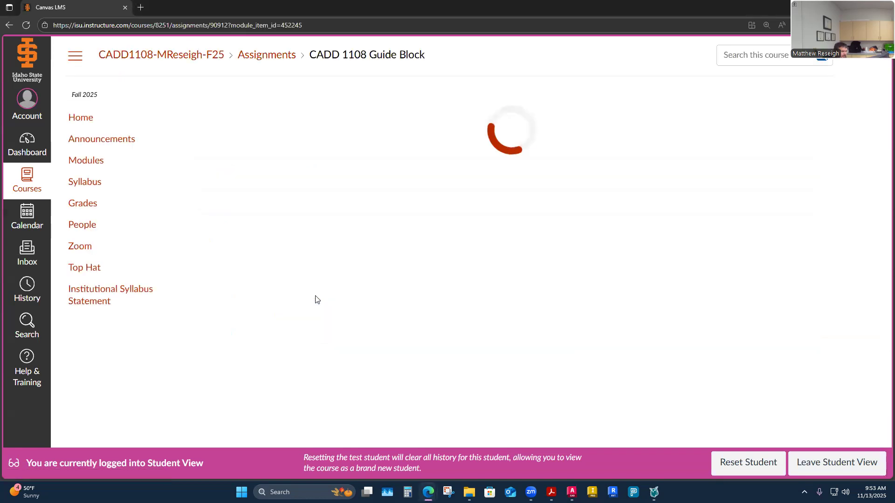
{"action": "scroll", "coordinate": [340, 300], "scroll_direction": "down", "scroll_amount": 5}
{"action": "scroll", "coordinate": [341, 300], "scroll_direction": "down", "scroll_amount": 10}
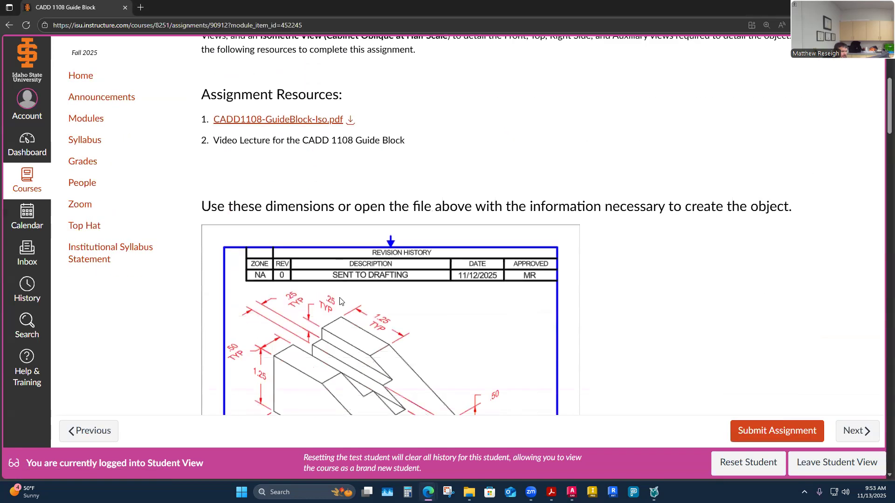
{"action": "scroll", "coordinate": [341, 301], "scroll_direction": "down", "scroll_amount": 1}
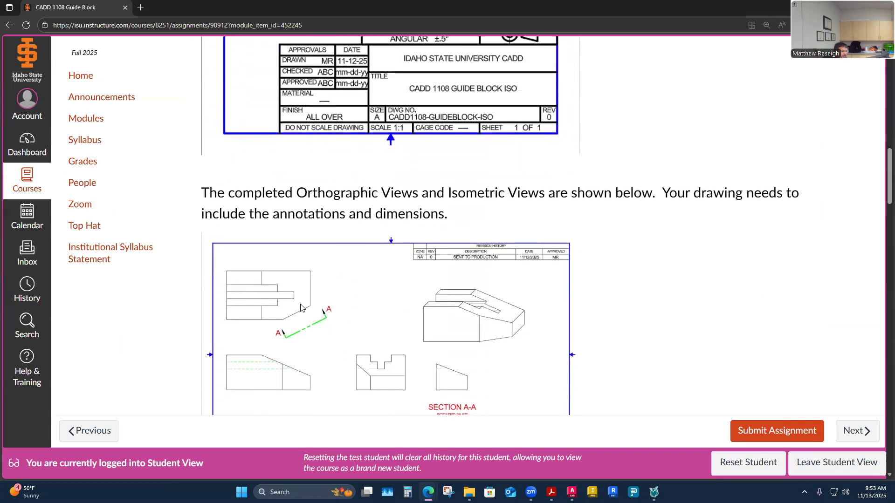
{"action": "scroll", "coordinate": [348, 340], "scroll_direction": "down", "scroll_amount": 2}
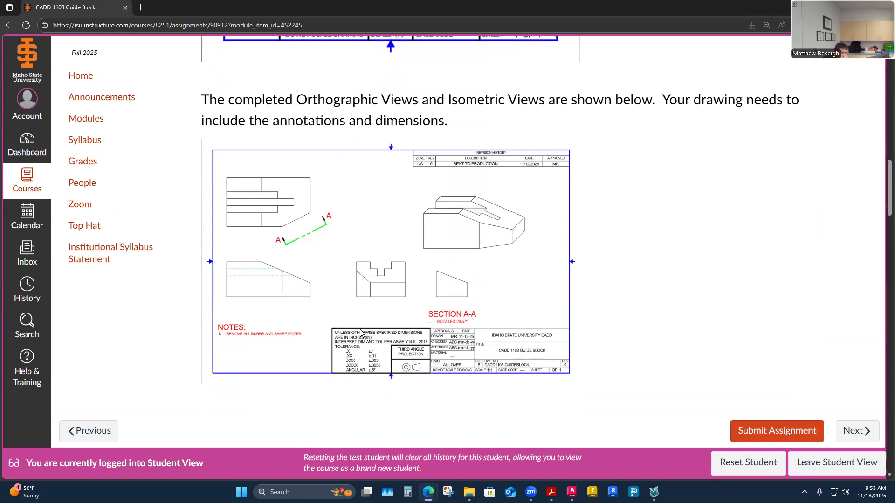
{"action": "scroll", "coordinate": [415, 318], "scroll_direction": "up", "scroll_amount": 1}
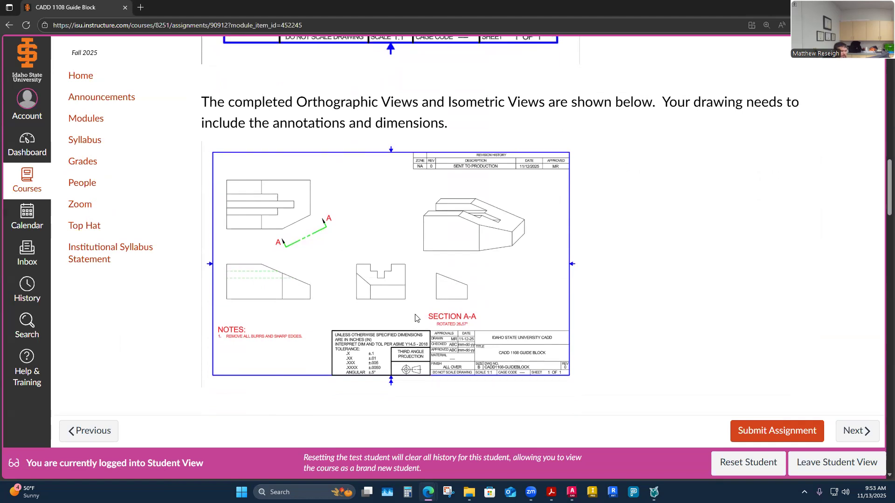
{"action": "scroll", "coordinate": [416, 319], "scroll_direction": "up", "scroll_amount": 2}
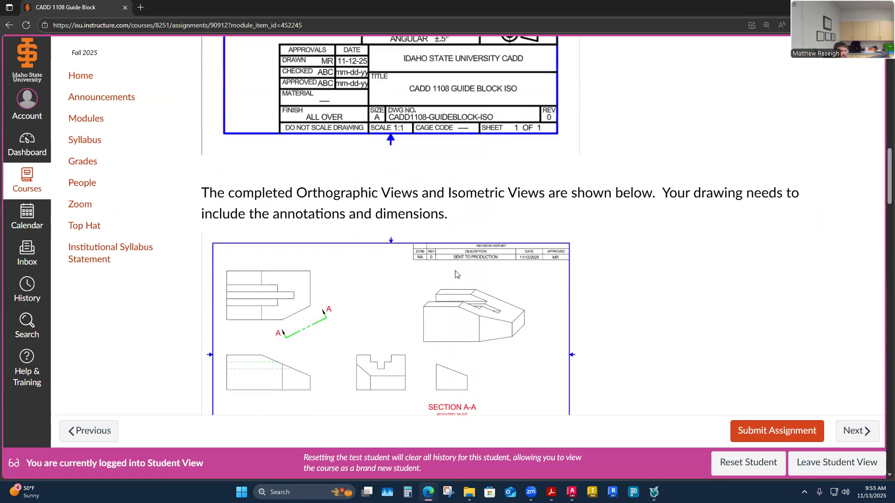
{"action": "scroll", "coordinate": [441, 301], "scroll_direction": "up", "scroll_amount": 5}
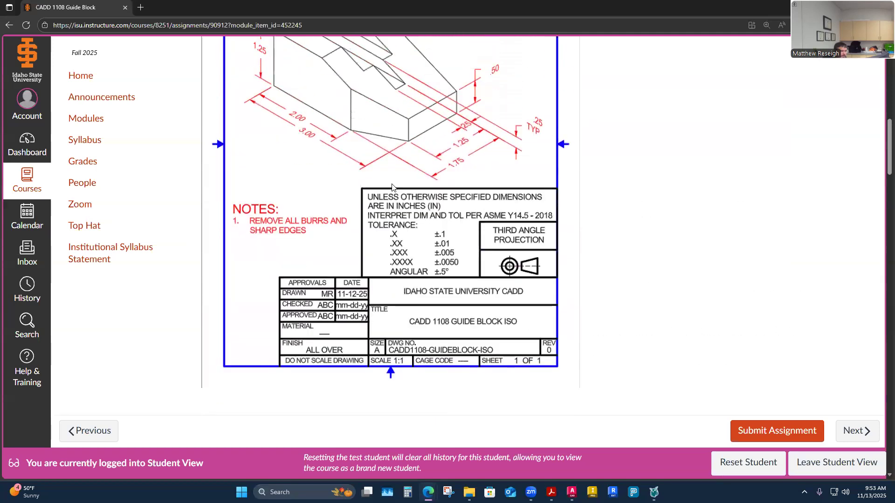
{"action": "scroll", "coordinate": [354, 177], "scroll_direction": "up", "scroll_amount": 2}
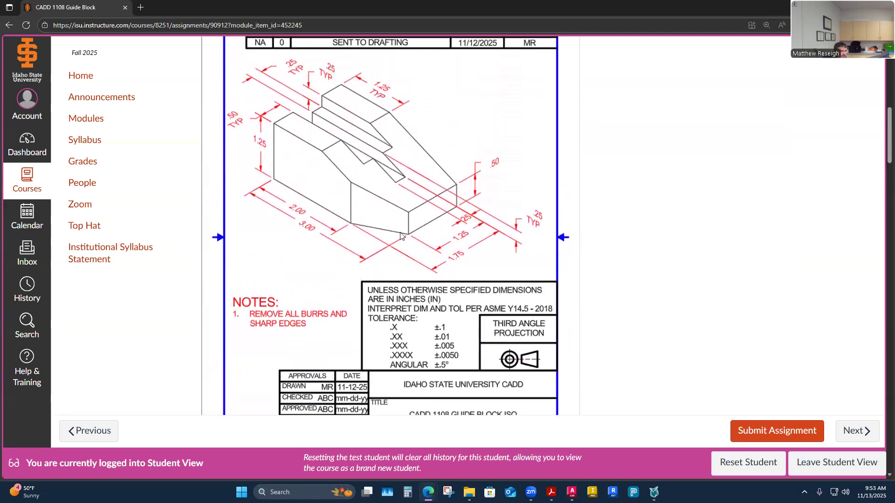
{"action": "scroll", "coordinate": [391, 235], "scroll_direction": "up", "scroll_amount": 2}
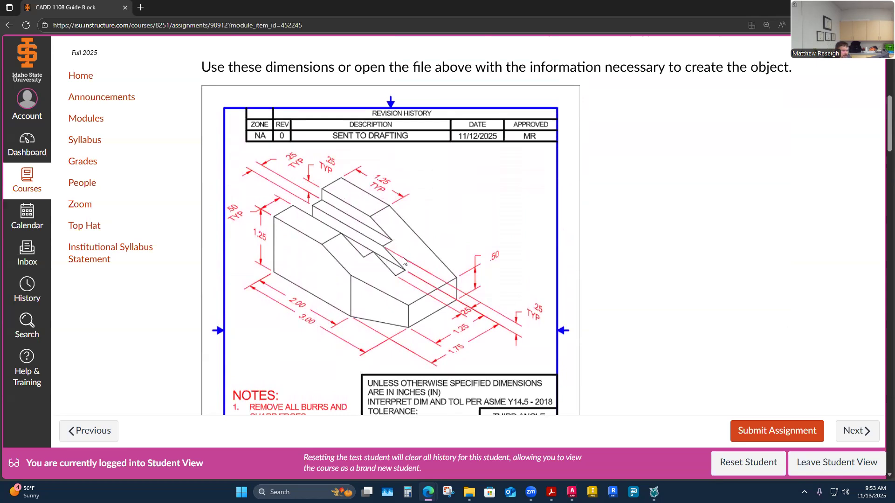
{"action": "scroll", "coordinate": [373, 261], "scroll_direction": "down", "scroll_amount": 3}
{"action": "scroll", "coordinate": [354, 270], "scroll_direction": "up", "scroll_amount": 2}
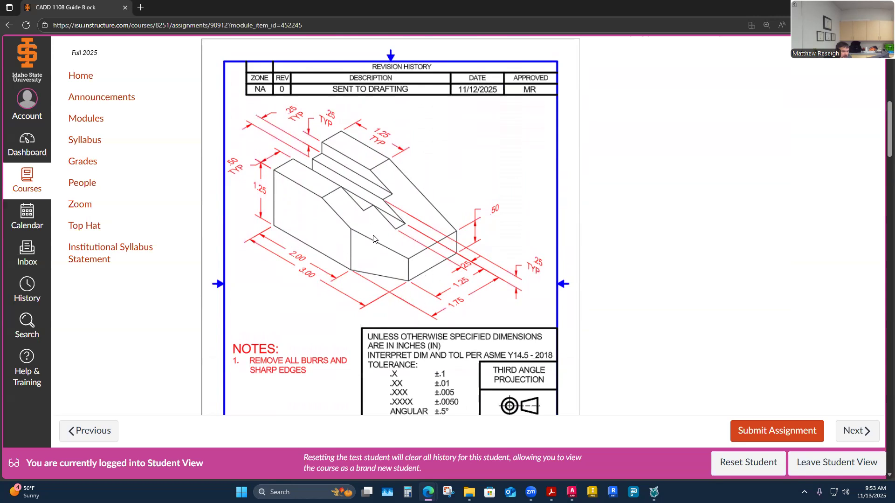
{"action": "scroll", "coordinate": [366, 227], "scroll_direction": "down", "scroll_amount": 10}
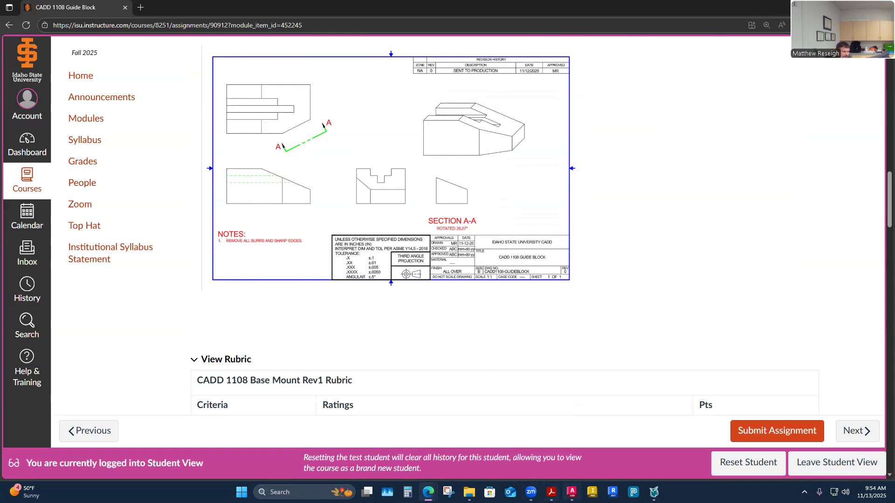
- Return to the Guide Block assignment page in the browser and review the written instructions and assignment resources
{"action": "left_click", "coordinate": [572, 492]}
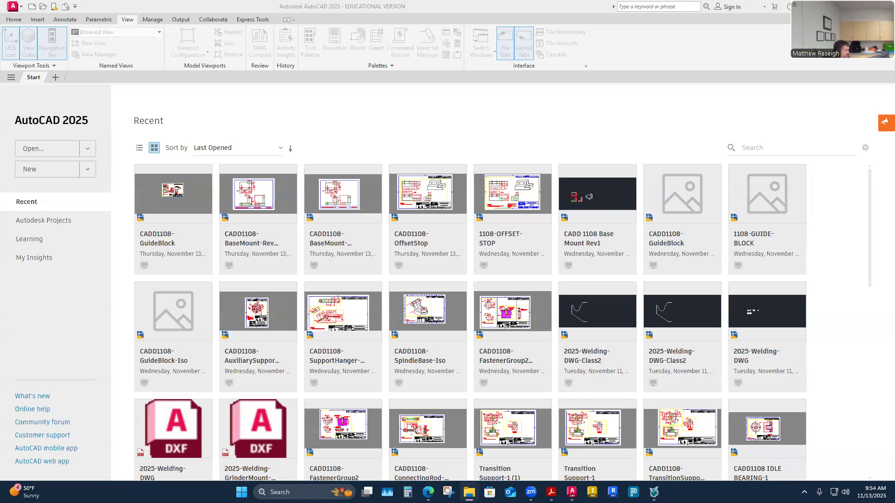
{"action": "key", "text": "XF86AudioRaiseVolume"}
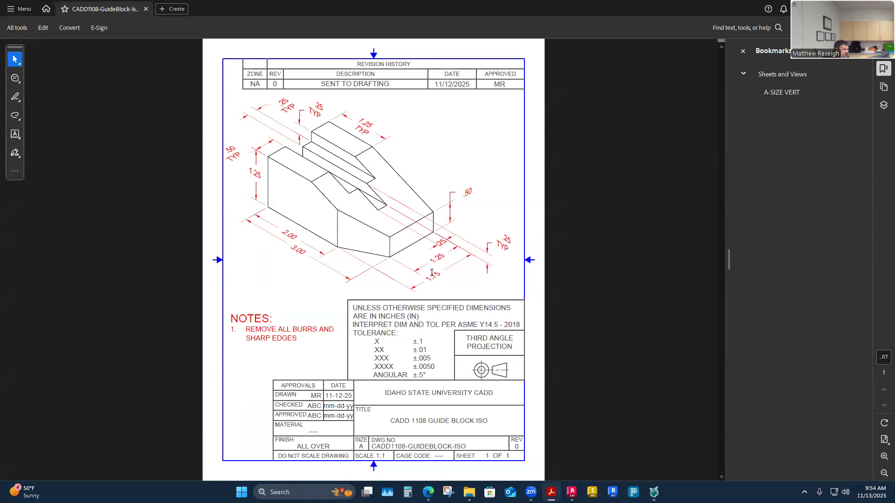
{"action": "mouse_move", "coordinate": [428, 492]}
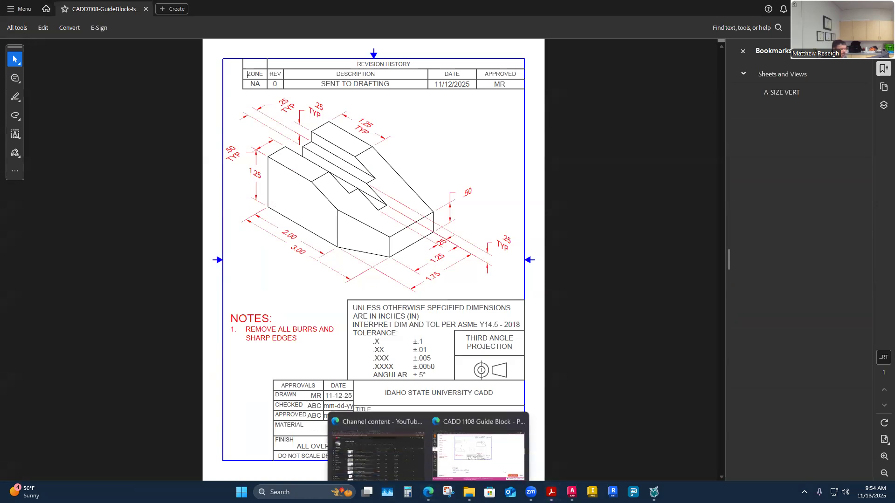
{"action": "left_click", "coordinate": [485, 461]}
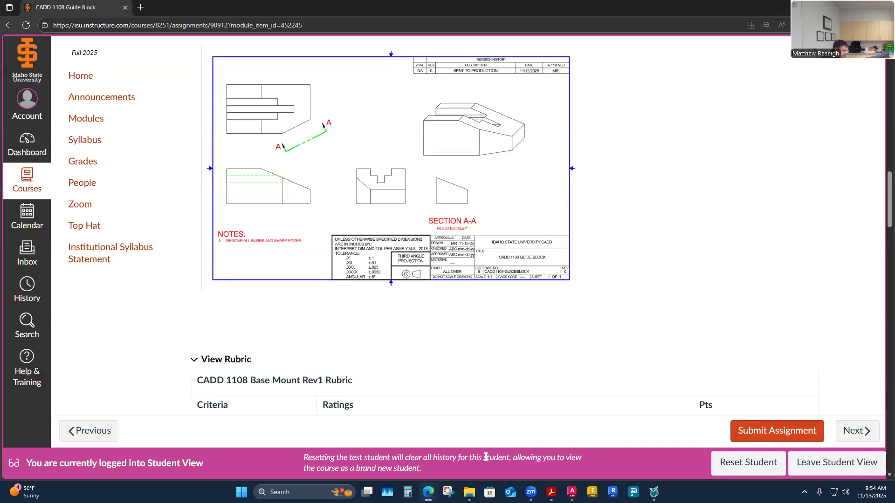
{"action": "scroll", "coordinate": [385, 227], "scroll_direction": "up", "scroll_amount": 5}
{"action": "scroll", "coordinate": [385, 227], "scroll_direction": "up", "scroll_amount": 15}
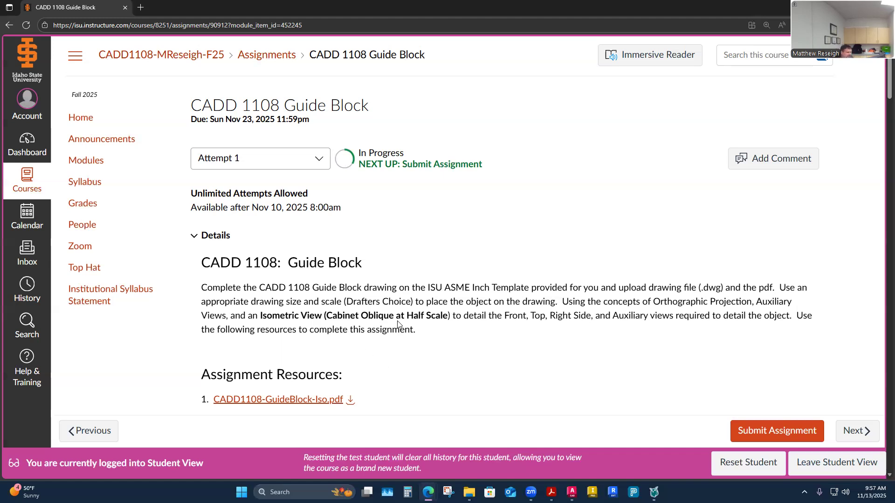
{"action": "scroll", "coordinate": [480, 319], "scroll_direction": "down", "scroll_amount": 4}
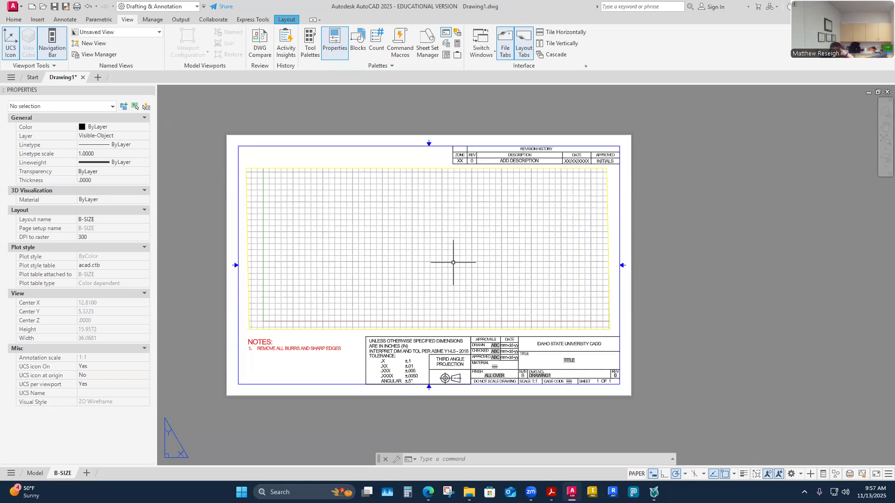
- Switch the AutoCAD drawing to model space and make Construction the current layer
{"action": "left_click", "coordinate": [36, 474]}
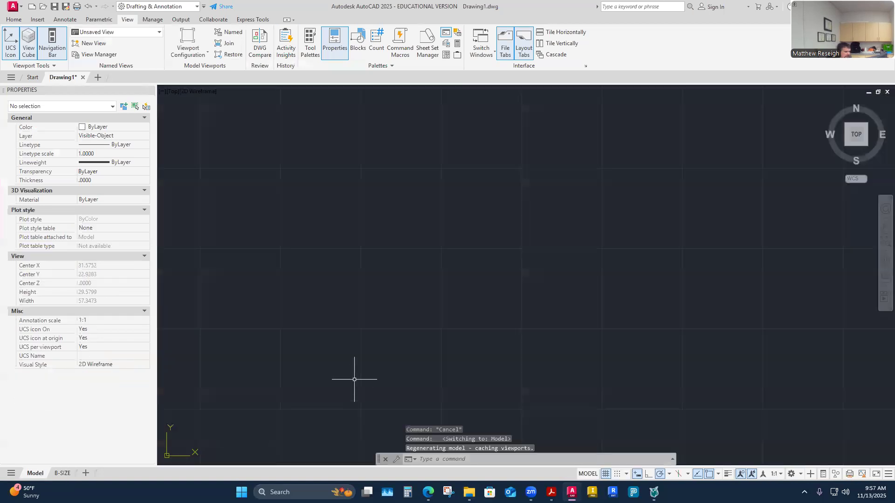
{"action": "scroll", "coordinate": [394, 298], "scroll_direction": "down", "scroll_amount": 2}
{"action": "scroll", "coordinate": [462, 287], "scroll_direction": "up", "scroll_amount": 1}
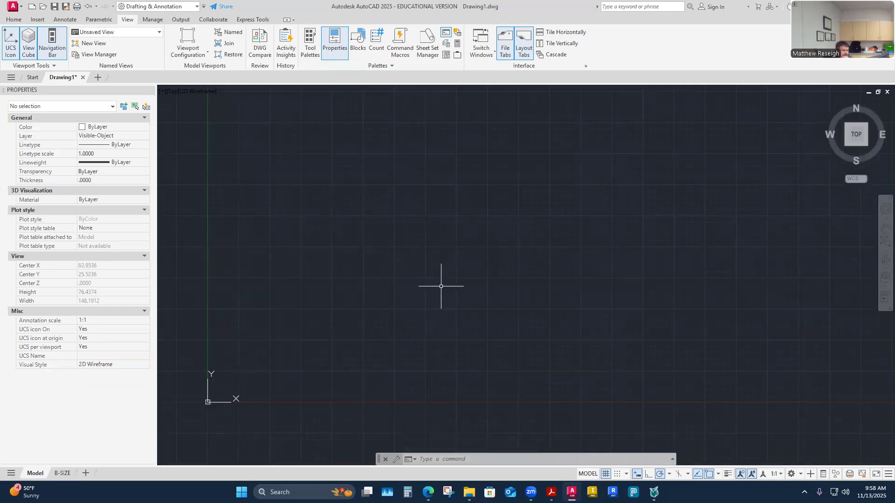
{"action": "left_click", "coordinate": [6, 19]}
{"action": "left_click", "coordinate": [428, 33]}
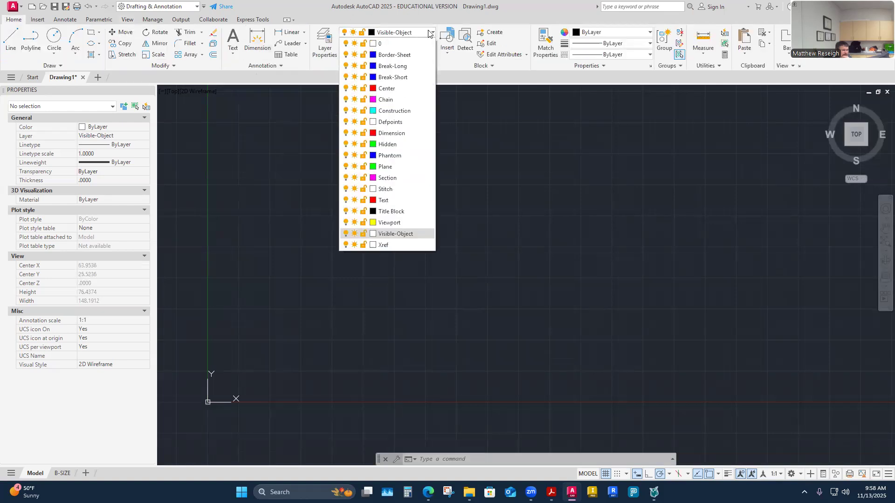
{"action": "left_click", "coordinate": [400, 114]}
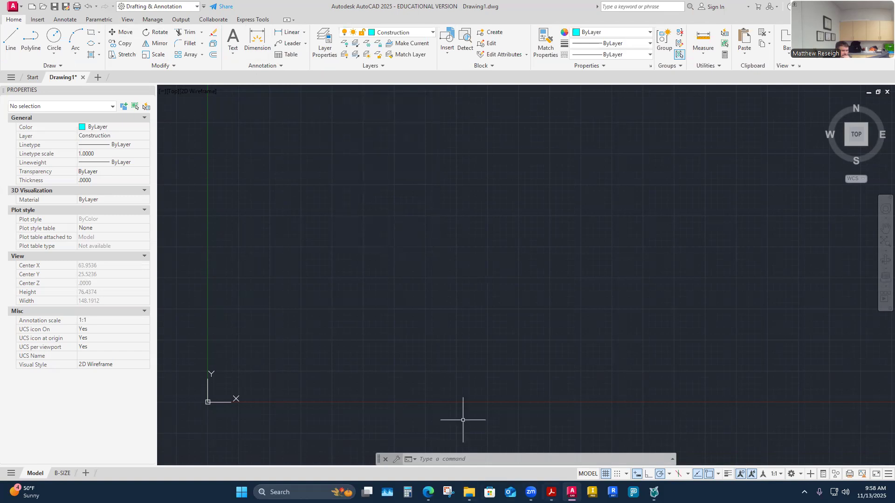
- Draw a 3 by 1.25 rectangle in model space as the front view's construction box, checking the Guide Block PDF for dimensions
{"action": "key", "text": "alt+Tab"}
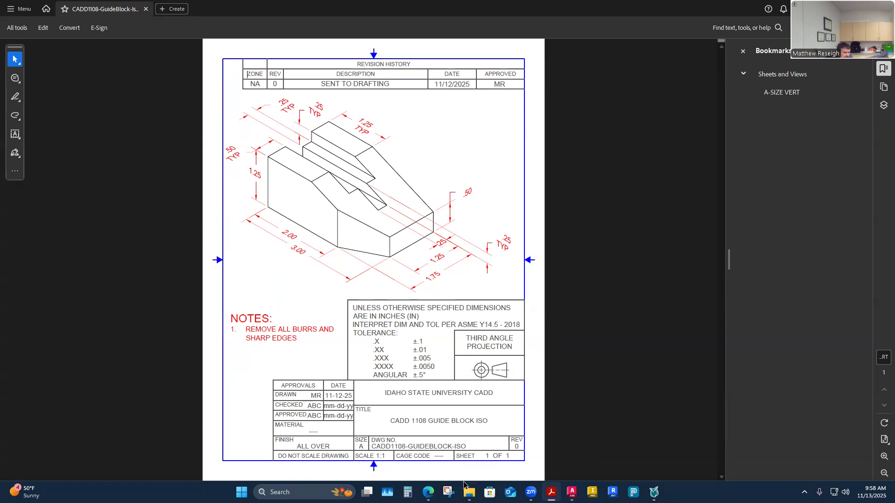
{"action": "left_click", "coordinate": [571, 492]}
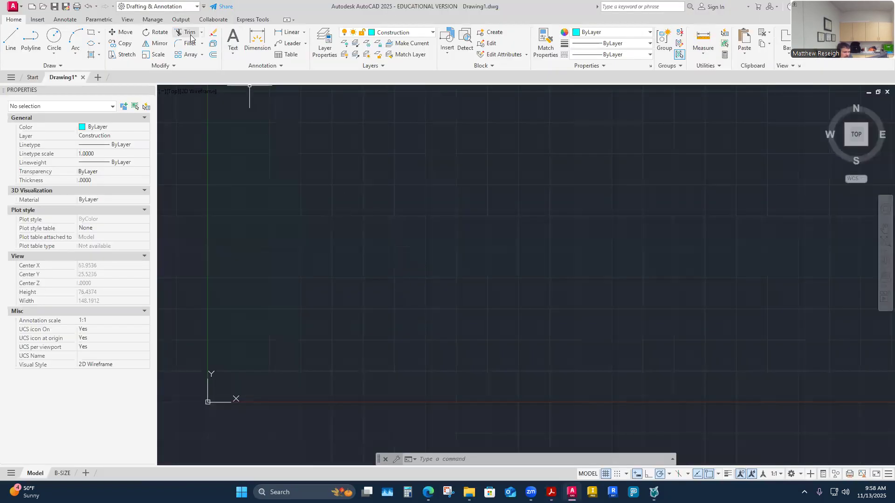
{"action": "left_click", "coordinate": [89, 34]}
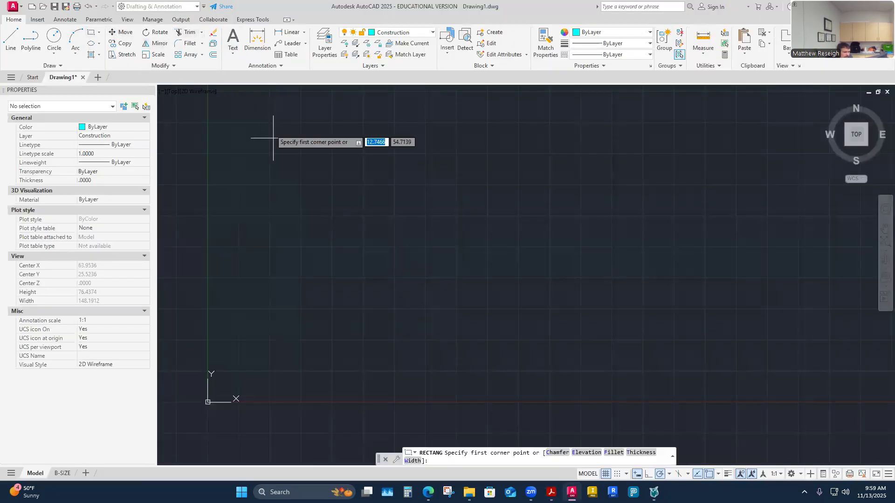
{"action": "left_click", "coordinate": [345, 316]}
{"action": "scroll", "coordinate": [349, 318], "scroll_direction": "up", "scroll_amount": 4}
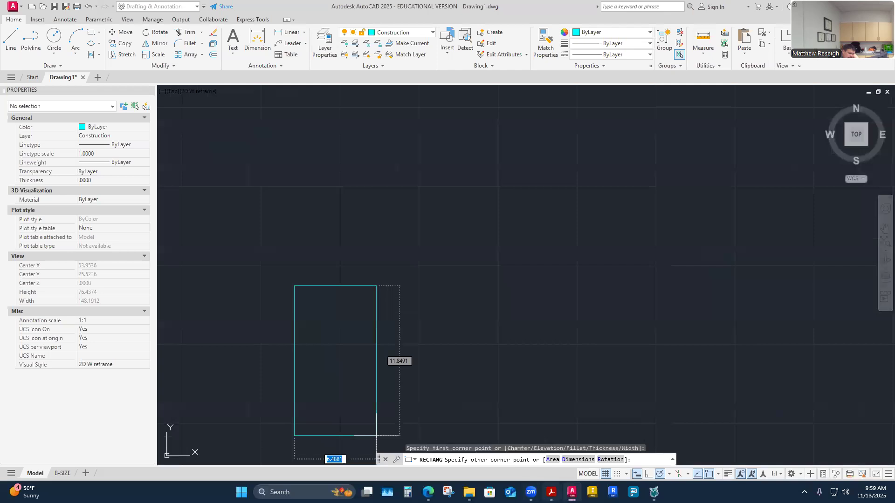
{"action": "left_click", "coordinate": [551, 492]}
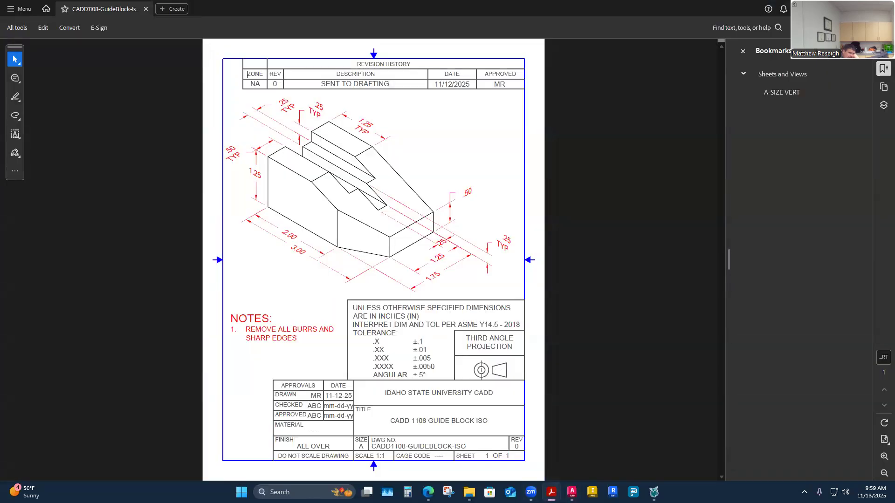
{"action": "key", "text": "alt+Tab"}
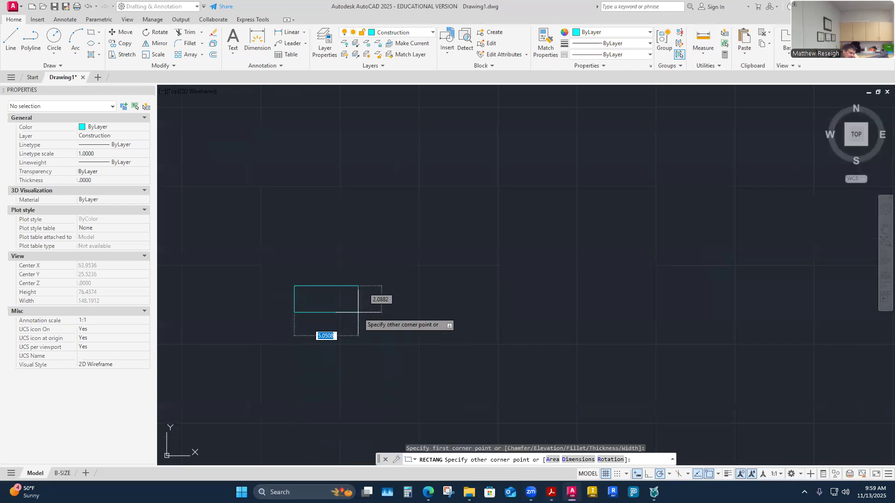
{"action": "type", "text": "3"}
{"action": "key", "text": "Tab"}
{"action": "type", "text": "1"}
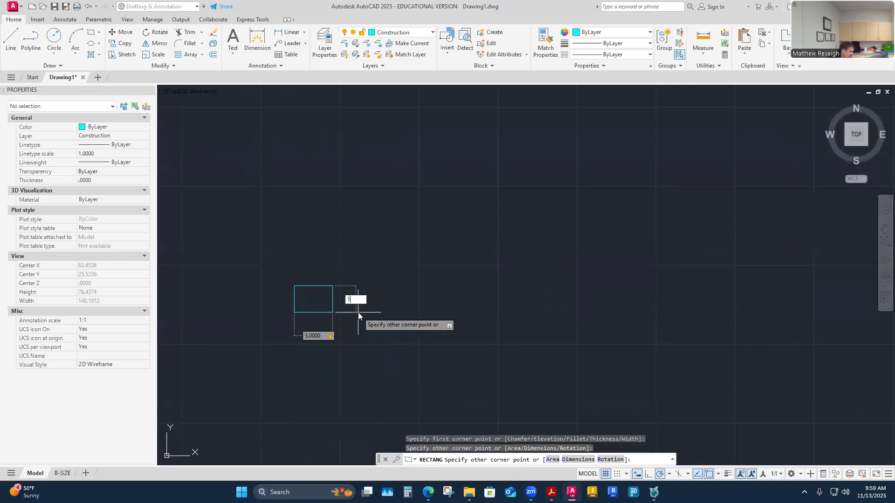
{"action": "type", "text": ".25"}
{"action": "key", "text": "Return"}
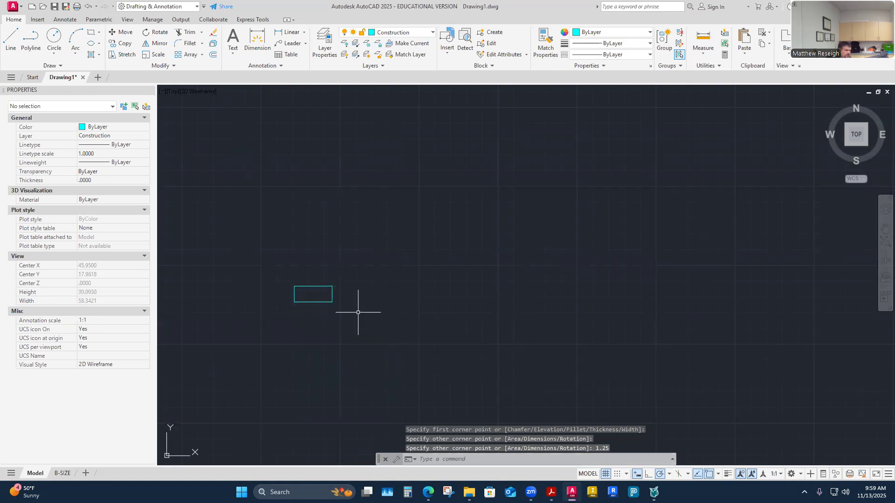
{"action": "scroll", "coordinate": [307, 297], "scroll_direction": "up", "scroll_amount": 4}
{"action": "scroll", "coordinate": [396, 270], "scroll_direction": "up", "scroll_amount": 2}
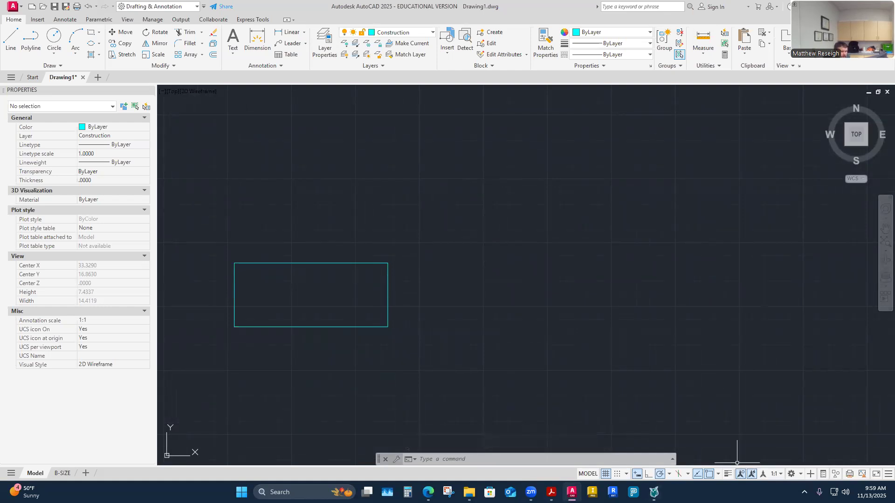
{"action": "left_click", "coordinate": [678, 474]}
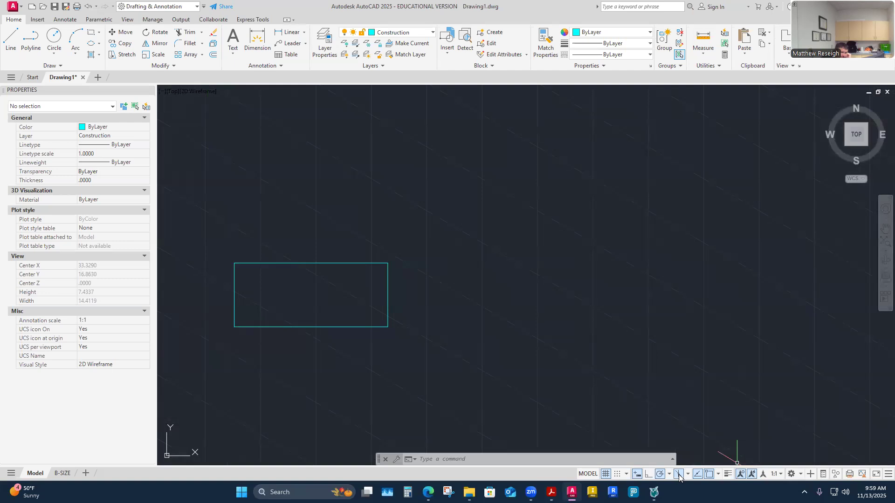
{"action": "left_click", "coordinate": [678, 475]}
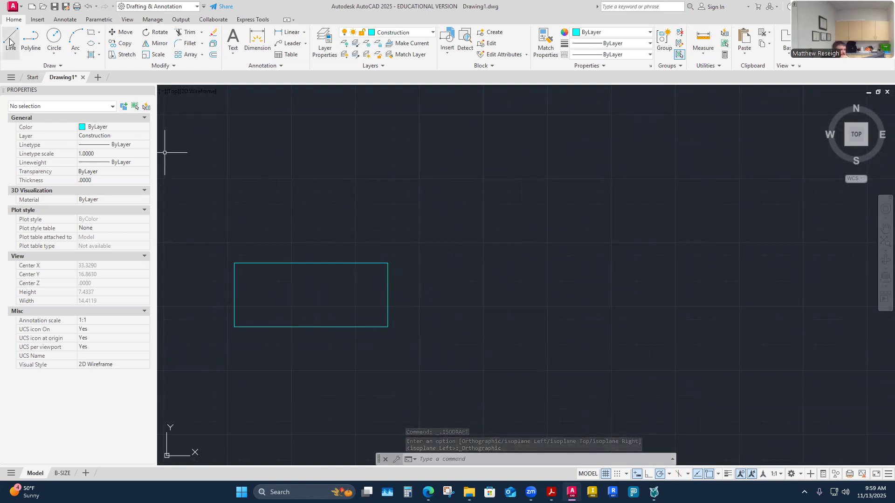
{"action": "left_click", "coordinate": [669, 474]}
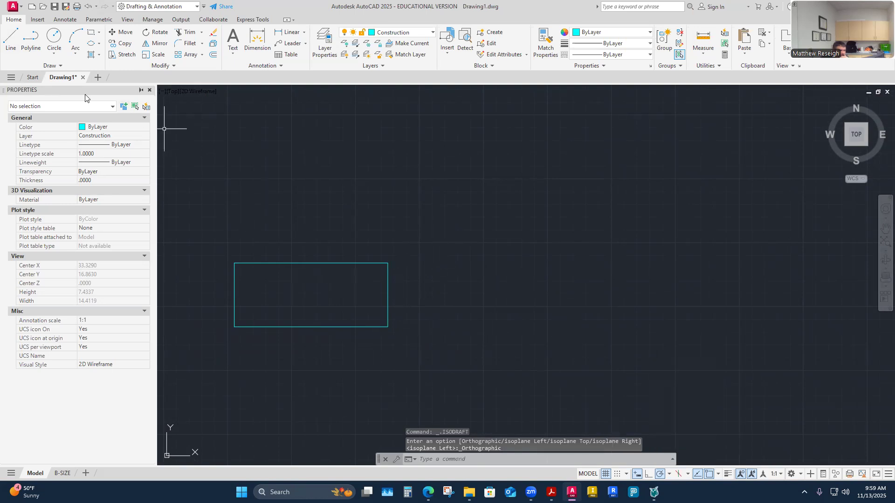
- Start a line at the rectangle's lower-right corner, and calculate half of the Guide Block PDF's 1.75 depth in Calculator
{"action": "left_click", "coordinate": [10, 38]}
{"action": "left_click", "coordinate": [388, 327]}
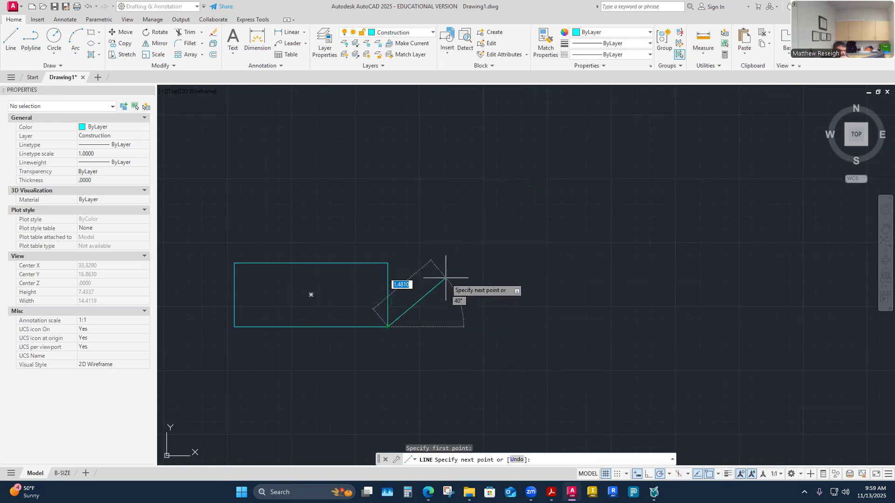
{"action": "left_click", "coordinate": [551, 492]}
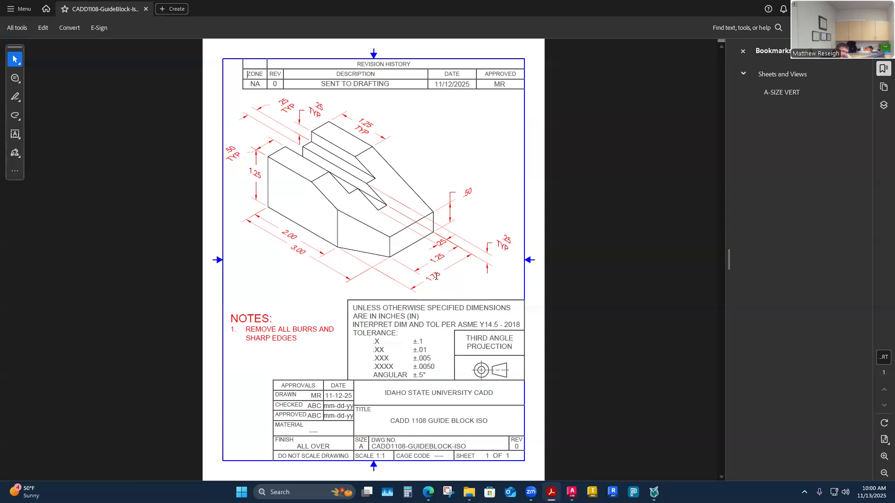
{"action": "left_click", "coordinate": [407, 492]}
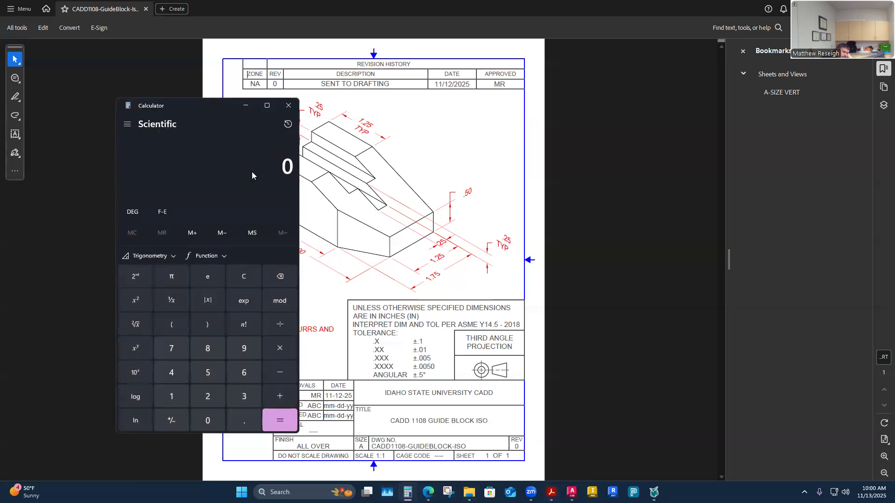
{"action": "type", "text": "1."}
{"action": "type", "text": "75"}
{"action": "type", "text": "/2"}
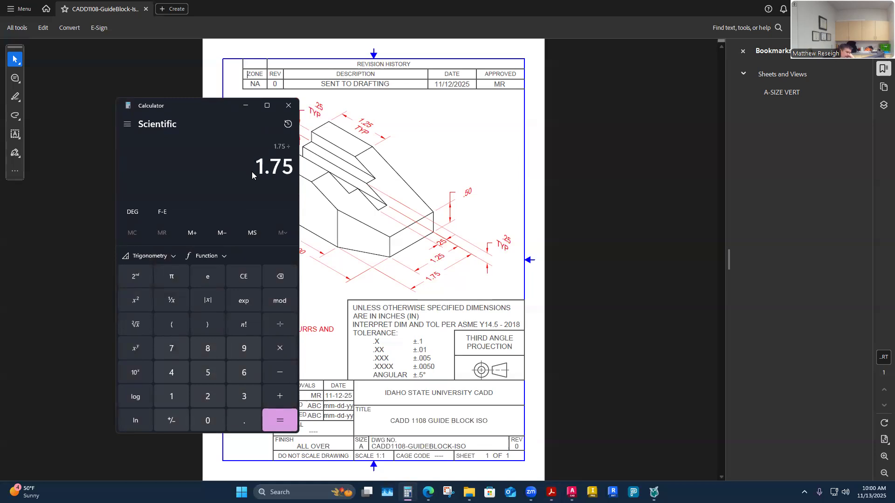
{"action": "key", "text": "Return"}
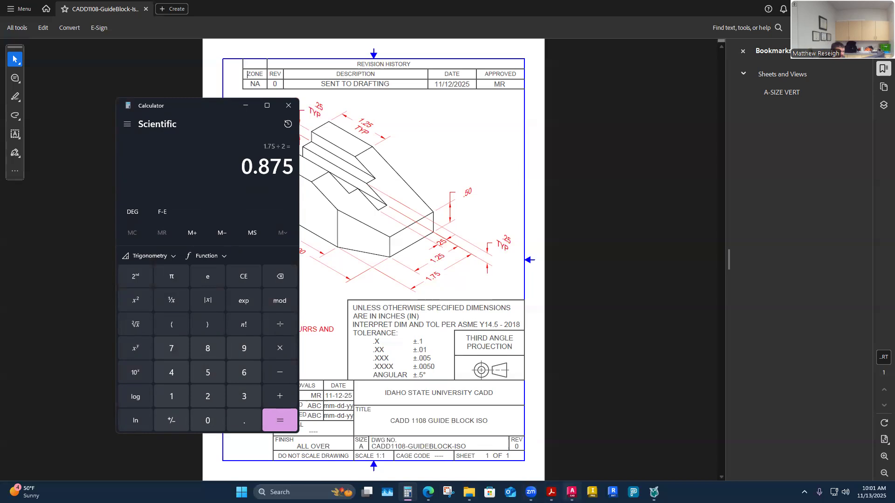
- Return to AutoCAD and place the line's endpoint .875 from the rectangle's lower-right corner at 45°
{"action": "left_click", "coordinate": [572, 492]}
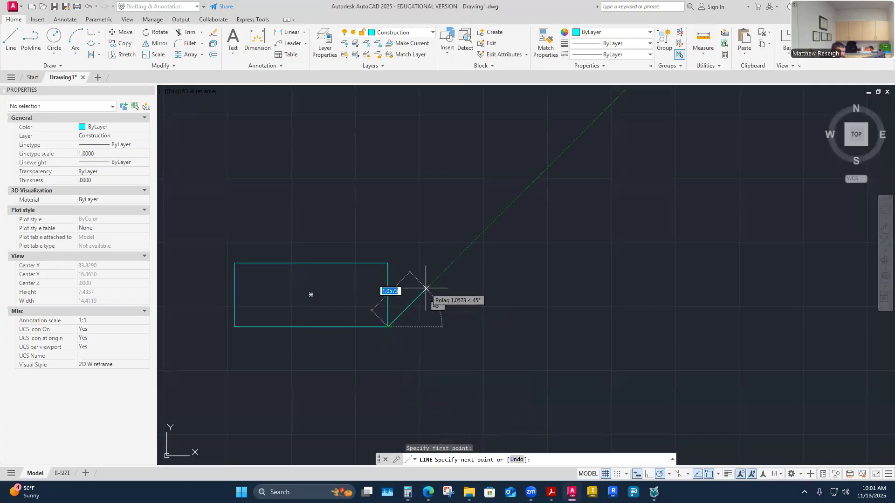
{"action": "key", "text": "BackSpace"}
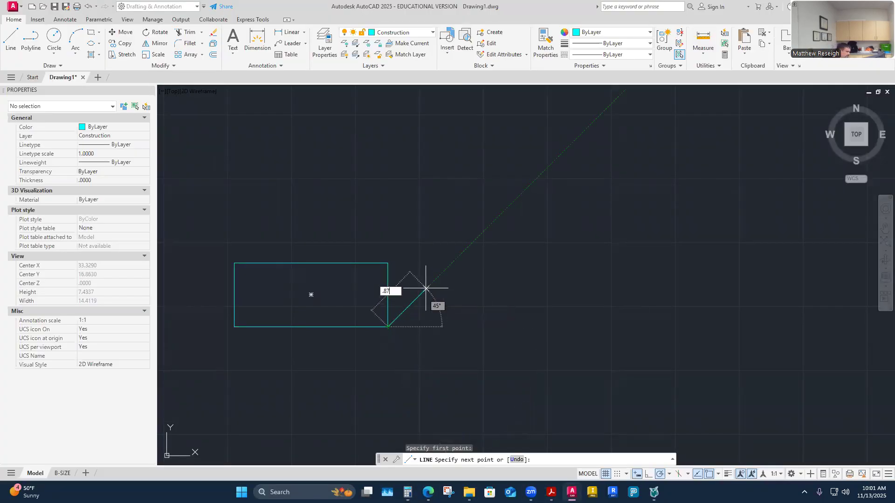
{"action": "type", "text": ".875"}
{"action": "key", "text": "Return"}
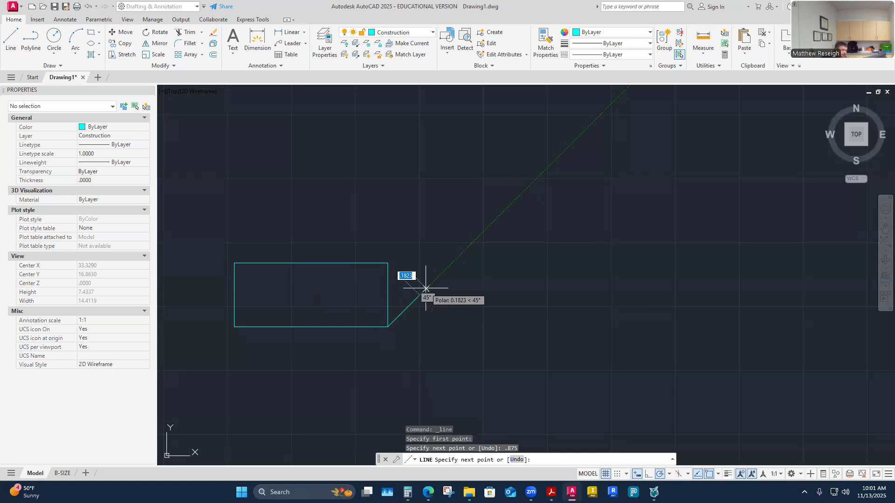
- Draw a vertical line upward from the end of the .875 receding line, stopping just short of the box's rear top corner
{"action": "scroll", "coordinate": [432, 269], "scroll_direction": "up", "scroll_amount": 4}
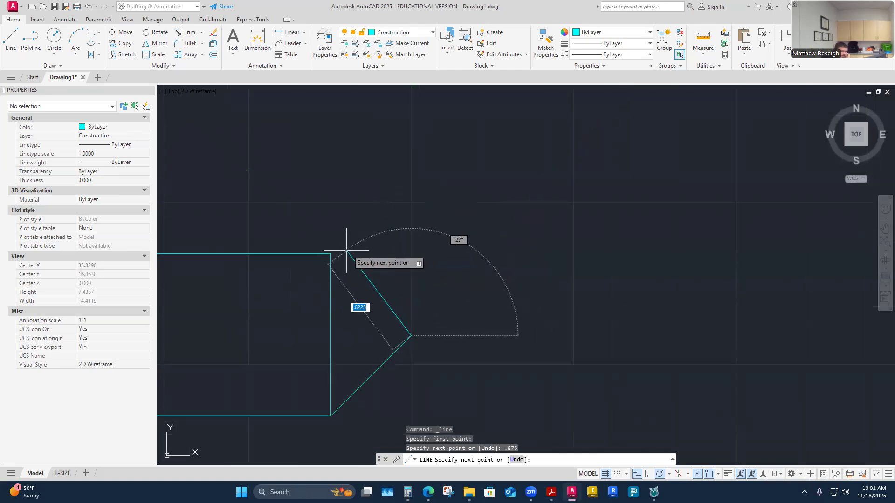
{"action": "left_click", "coordinate": [411, 187]}
{"action": "right_click", "coordinate": [415, 187]}
{"action": "left_click", "coordinate": [465, 203]}
- Draw a 45° receding line from the rectangle's upper-right corner to just past the rear vertical line
{"action": "right_click", "coordinate": [446, 176]}
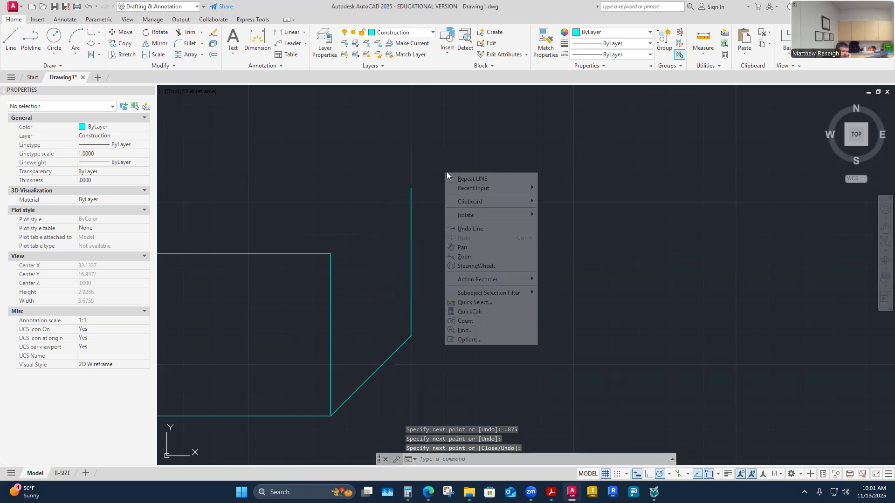
{"action": "left_click", "coordinate": [461, 180]}
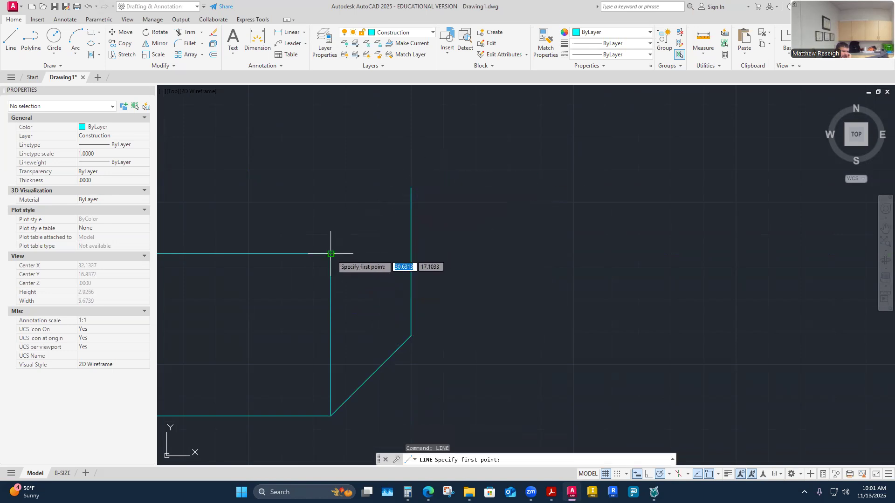
{"action": "left_click", "coordinate": [330, 254]}
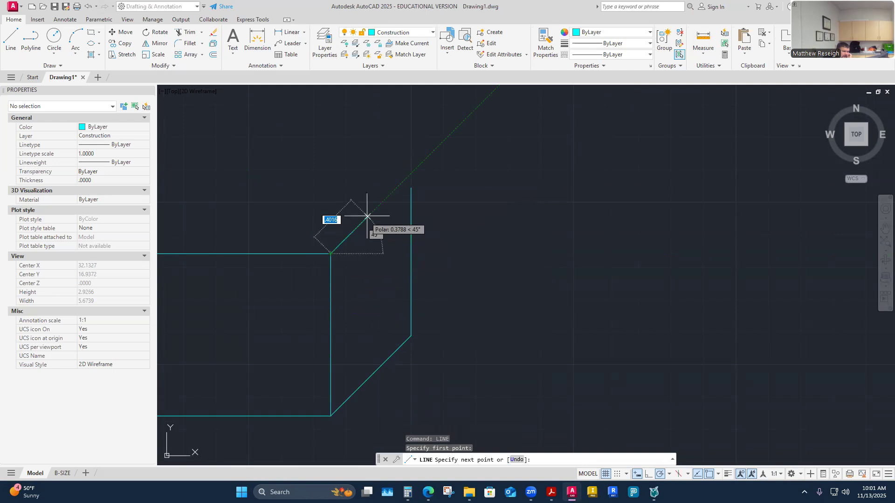
{"action": "left_click", "coordinate": [425, 159]}
{"action": "right_click", "coordinate": [424, 159]}
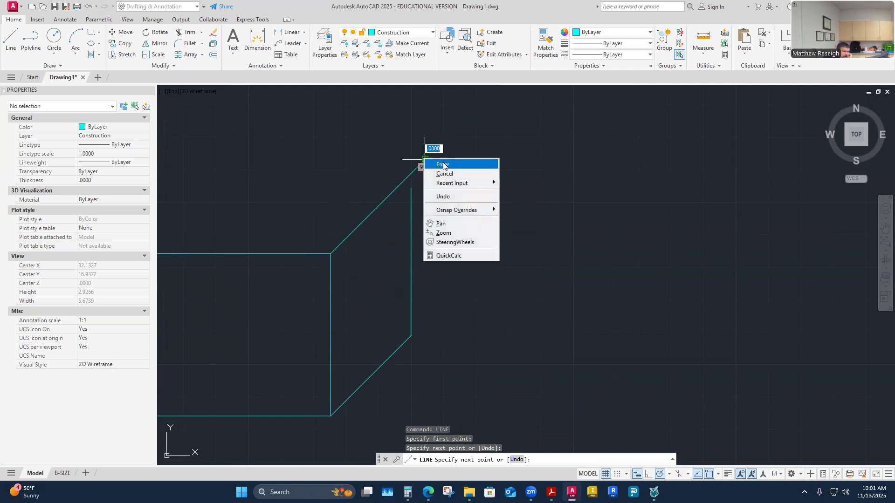
{"action": "left_click", "coordinate": [442, 164]}
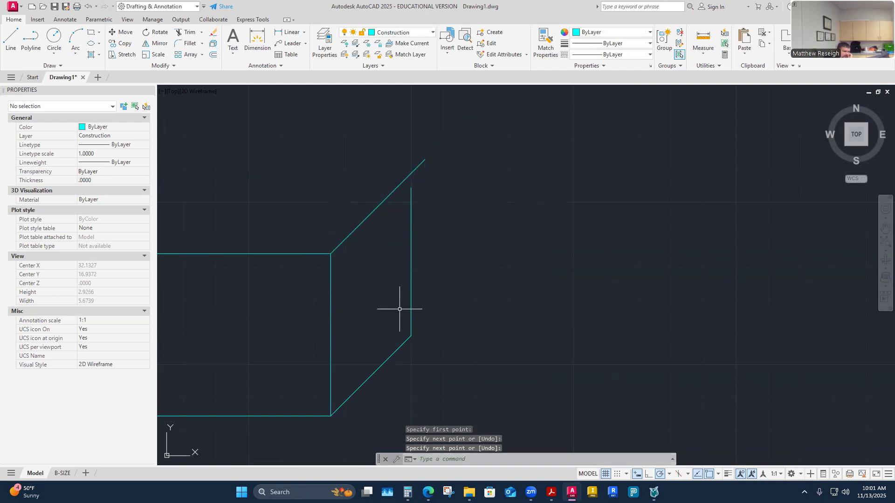
- Extend the rear vertical line up to the upper 45° receding line
{"action": "left_click", "coordinate": [201, 32]}
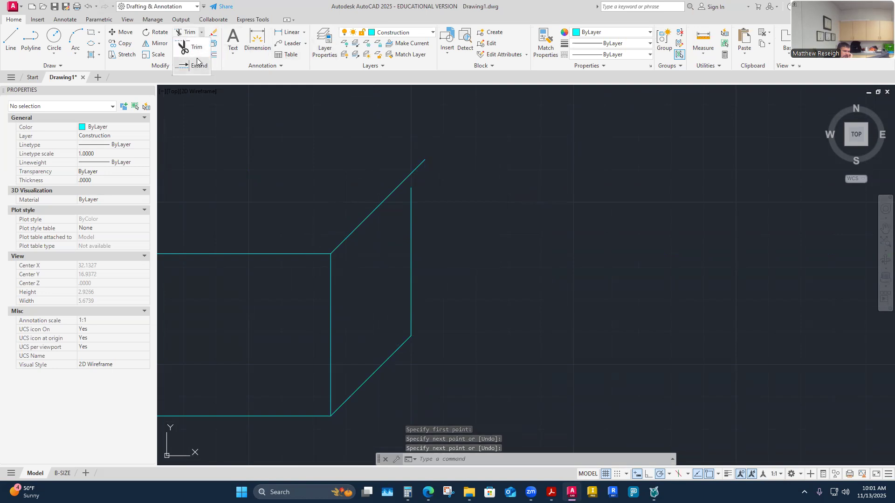
{"action": "left_click", "coordinate": [197, 66]}
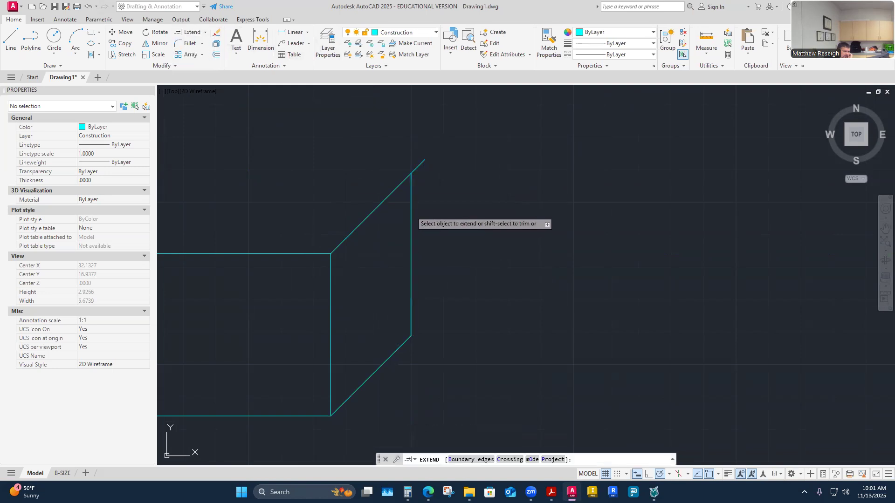
{"action": "left_click", "coordinate": [410, 210]}
{"action": "right_click", "coordinate": [443, 203]}
{"action": "left_click", "coordinate": [479, 208]}
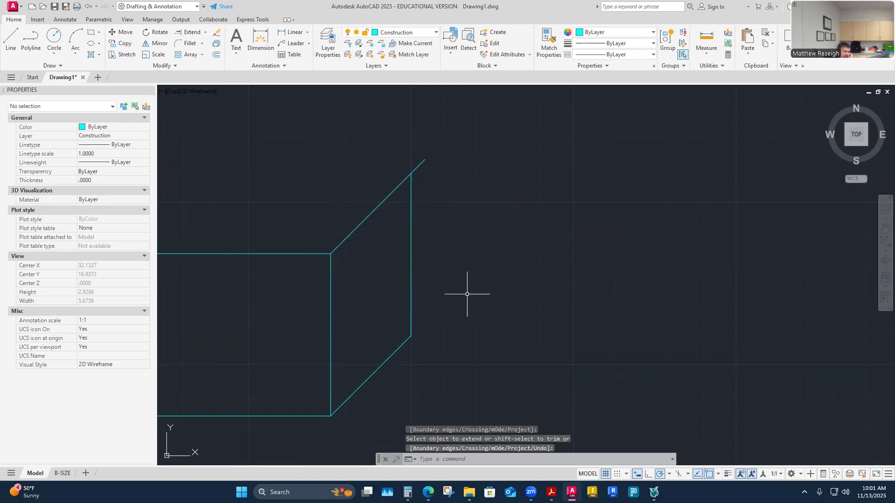
- Trim the upper receding line's overhang beyond the rear vertical line
{"action": "left_click", "coordinate": [205, 32]}
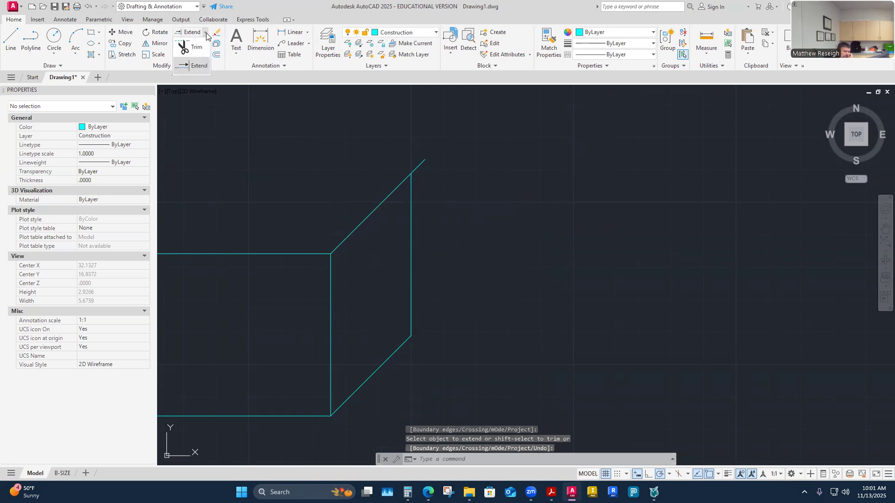
{"action": "left_click", "coordinate": [190, 50]}
{"action": "left_click", "coordinate": [426, 157]}
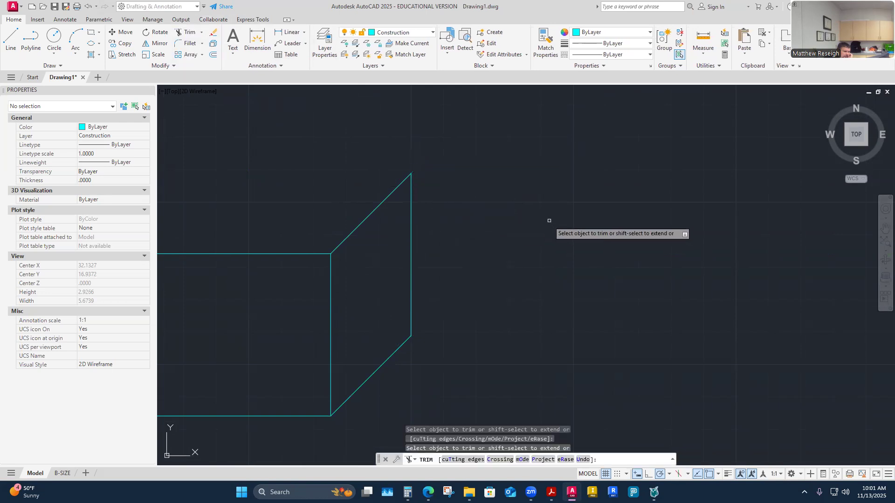
{"action": "key", "text": "Escape"}
- Draw a 45° receding line from the rectangle's upper-left corner, running past the box's rear top edge level
{"action": "scroll", "coordinate": [525, 219], "scroll_direction": "down", "scroll_amount": 6}
{"action": "scroll", "coordinate": [519, 234], "scroll_direction": "up", "scroll_amount": 2}
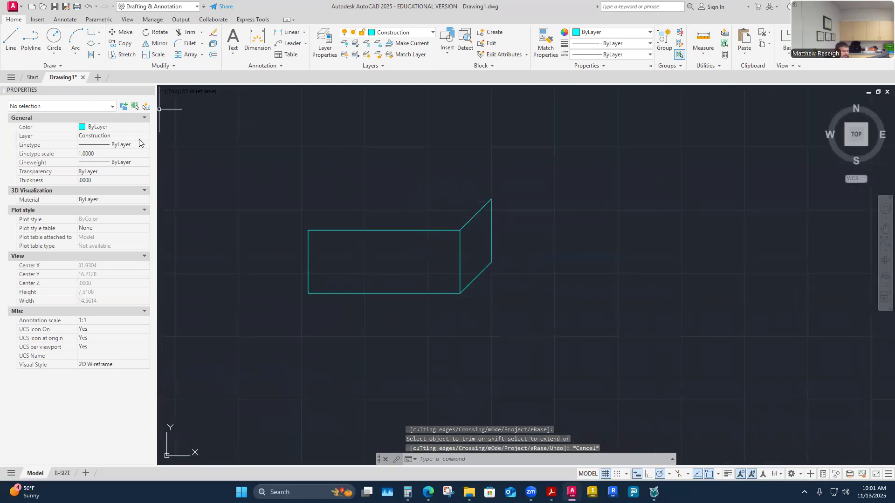
{"action": "key", "text": "l"}
{"action": "key", "text": "Return"}
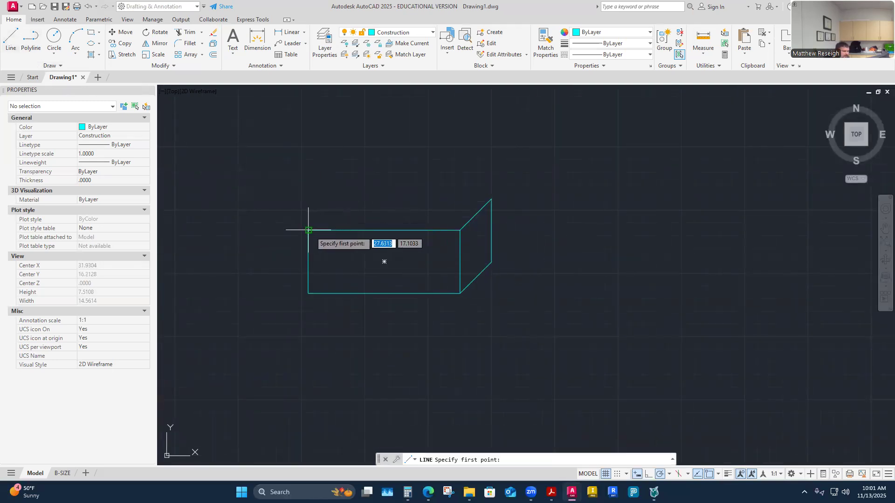
{"action": "left_click", "coordinate": [308, 230]}
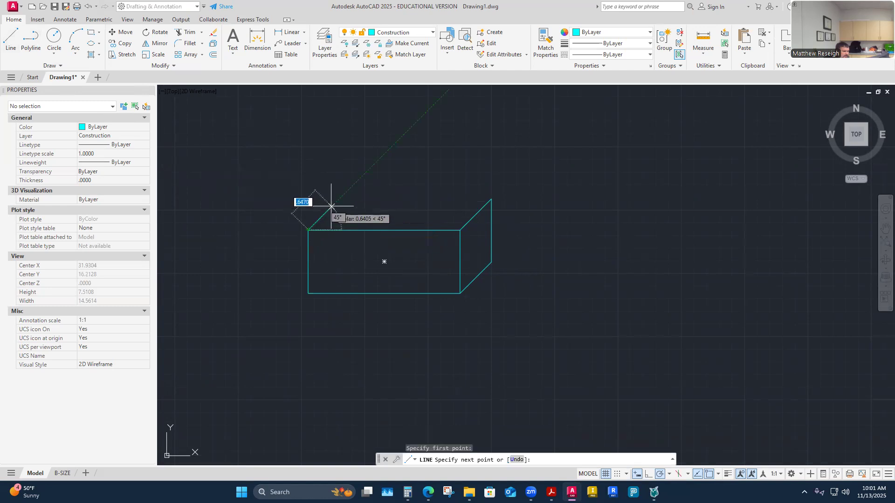
{"action": "left_click", "coordinate": [361, 177]}
{"action": "right_click", "coordinate": [363, 180]}
{"action": "left_click", "coordinate": [381, 186]}
- Draw the horizontal rear top edge from the rear upper-right corner to the receding line at the box's left side
{"action": "right_click", "coordinate": [396, 173]}
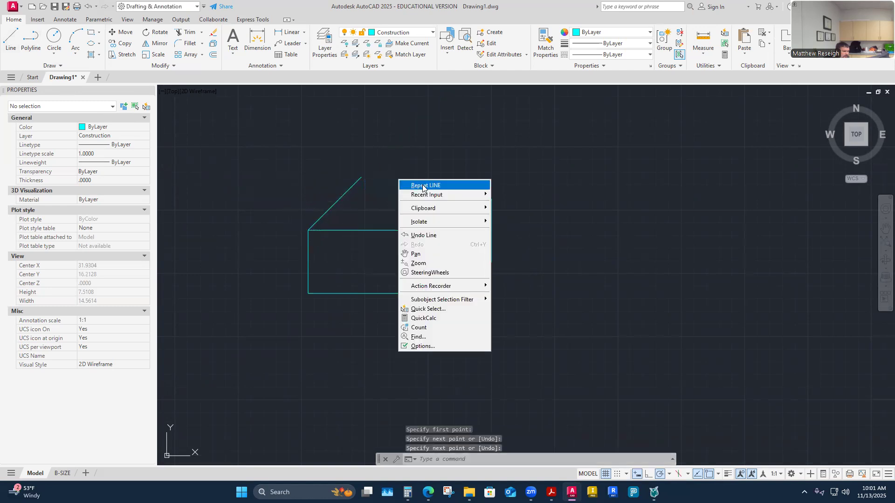
{"action": "left_click", "coordinate": [421, 183]}
{"action": "left_click", "coordinate": [491, 199]}
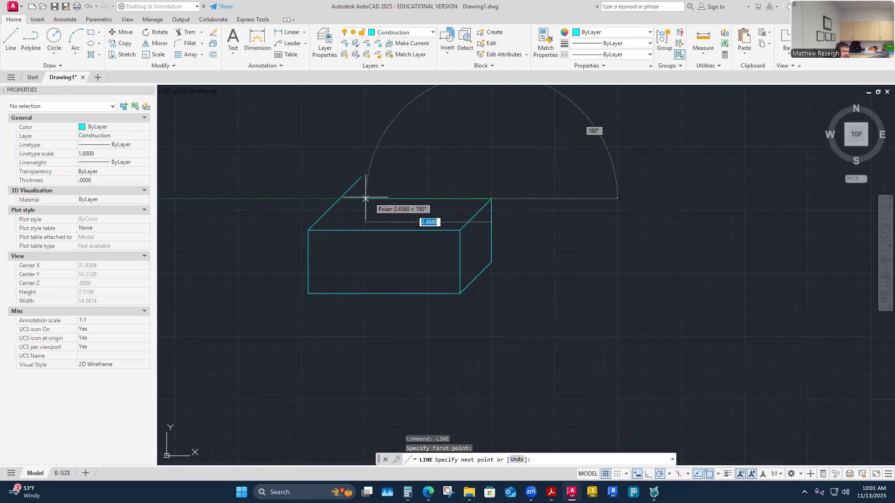
{"action": "left_click", "coordinate": [339, 199]}
{"action": "right_click", "coordinate": [340, 199]}
{"action": "left_click", "coordinate": [359, 206]}
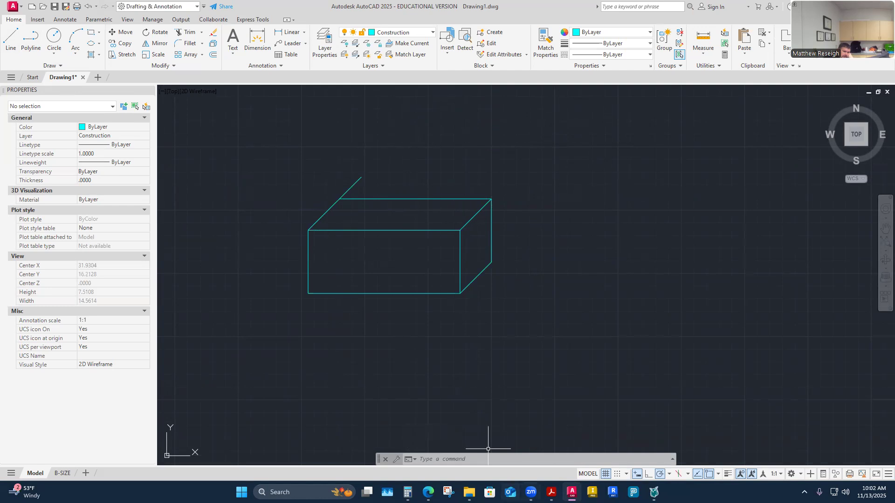
- Review the Guide Block assignment drawings in the browser, and trim the left receding line's overhang above the box's rear top edge in AutoCAD
{"action": "mouse_move", "coordinate": [427, 492]}
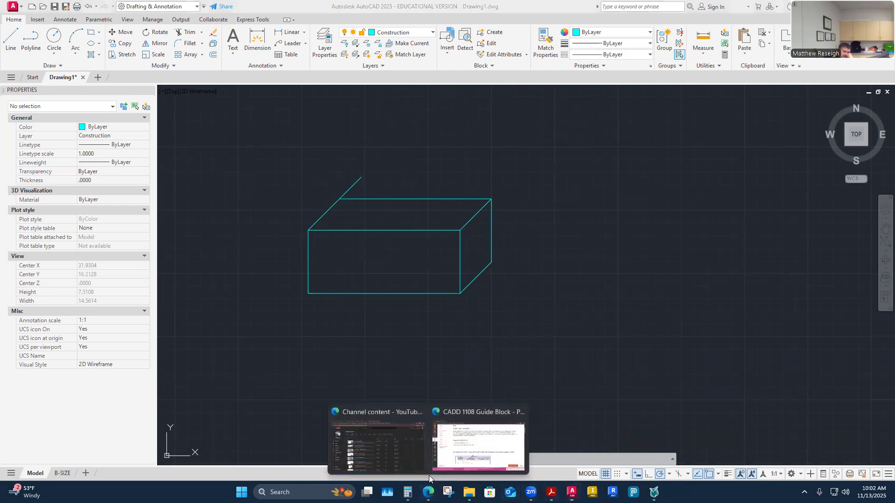
{"action": "left_click", "coordinate": [468, 450]}
{"action": "scroll", "coordinate": [417, 338], "scroll_direction": "down", "scroll_amount": 5}
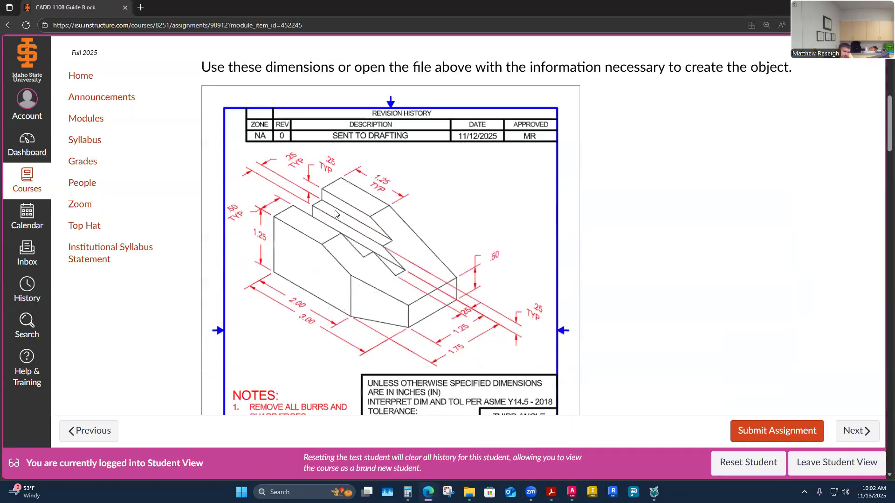
{"action": "scroll", "coordinate": [384, 251], "scroll_direction": "down", "scroll_amount": 8}
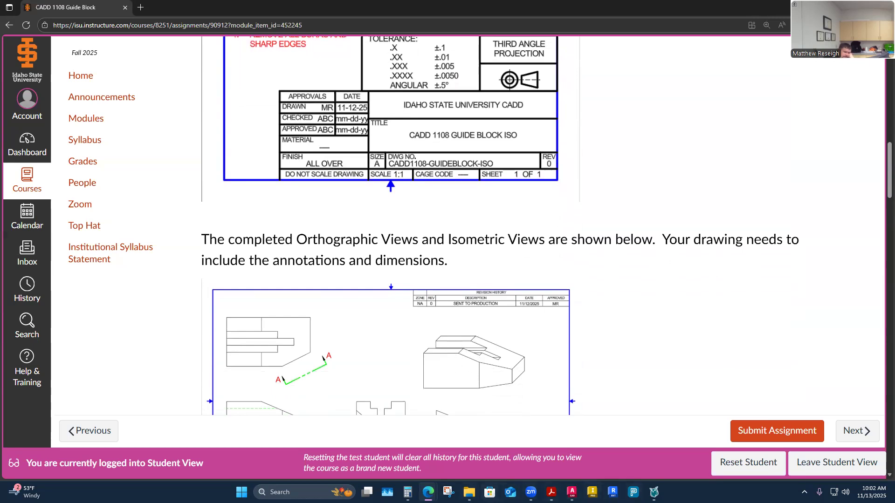
{"action": "left_click", "coordinate": [571, 492]}
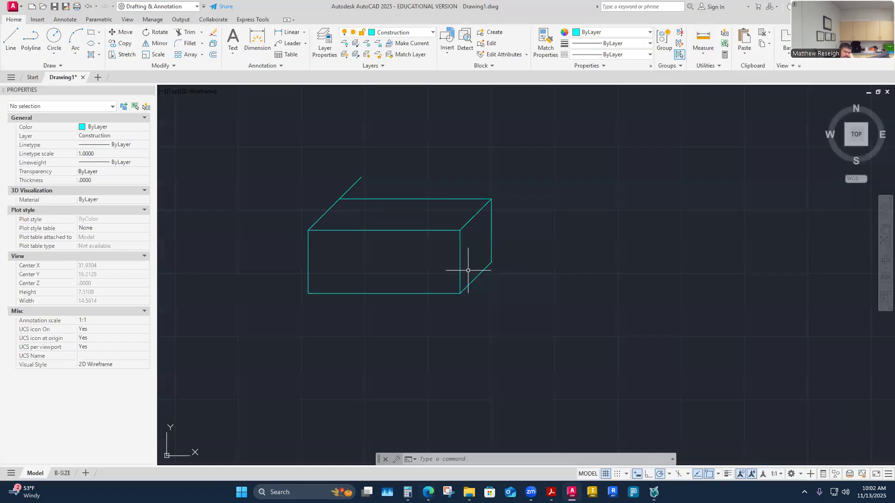
{"action": "left_click", "coordinate": [188, 34]}
{"action": "scroll", "coordinate": [326, 183], "scroll_direction": "up", "scroll_amount": 2}
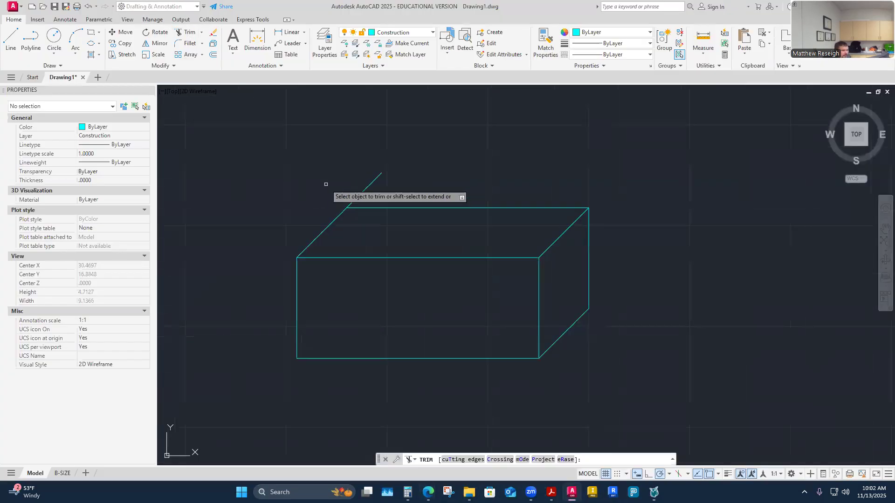
{"action": "left_click", "coordinate": [340, 184]}
{"action": "left_click", "coordinate": [385, 185]}
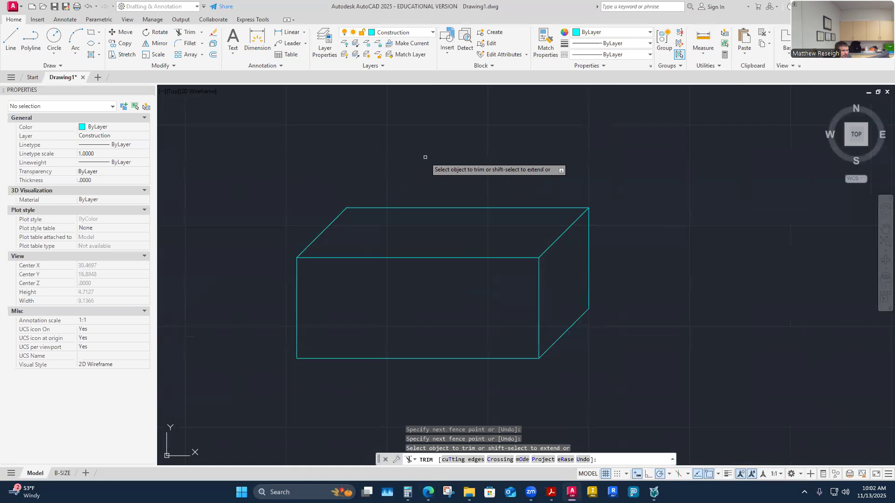
- Draw a 45° receding line from the front rectangle's lower-left corner into the box for the hidden bottom edge
{"action": "left_click", "coordinate": [10, 39]}
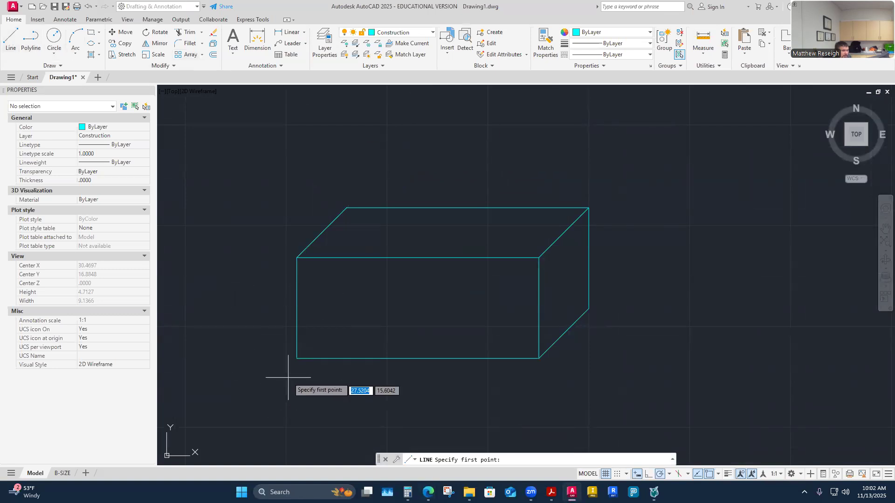
{"action": "left_click", "coordinate": [296, 358]}
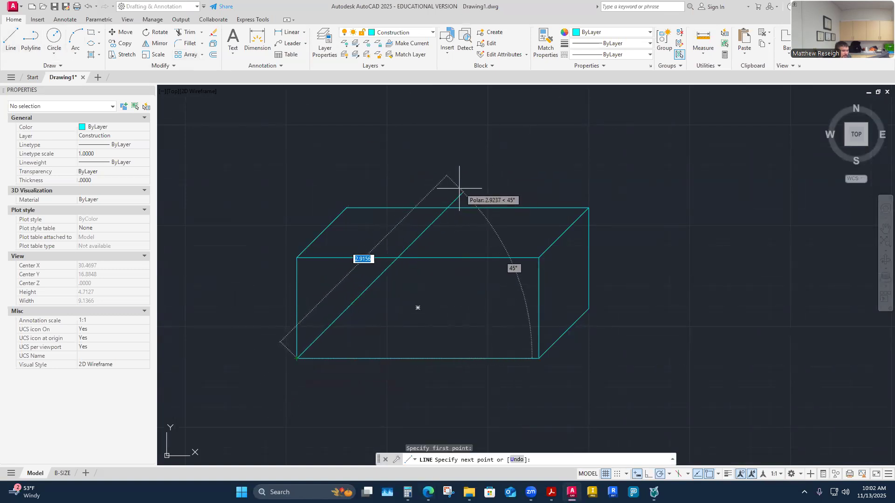
{"action": "left_click", "coordinate": [387, 269]}
{"action": "right_click", "coordinate": [387, 269]}
{"action": "left_click", "coordinate": [407, 277]}
- Draw the hidden rear-left vertical edge from the rear upper-left corner to the lower receding line, and trim that line's overhang beyond it
{"action": "left_click", "coordinate": [11, 37]}
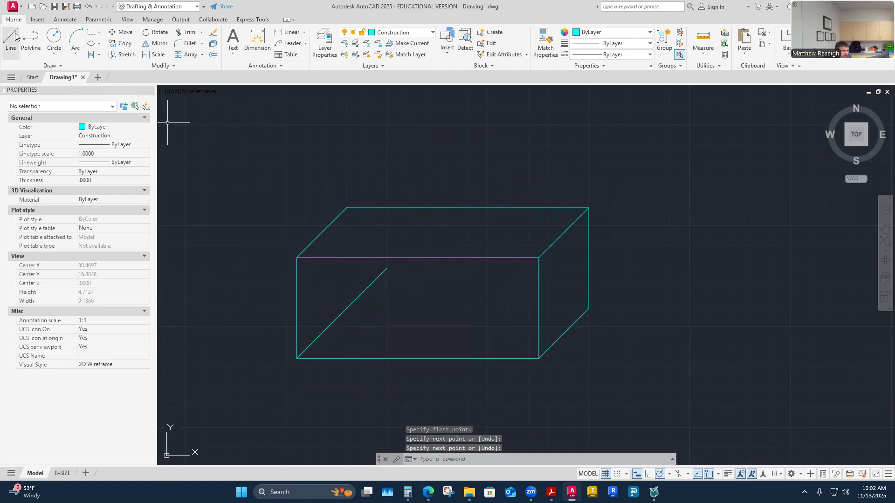
{"action": "left_click", "coordinate": [348, 208]}
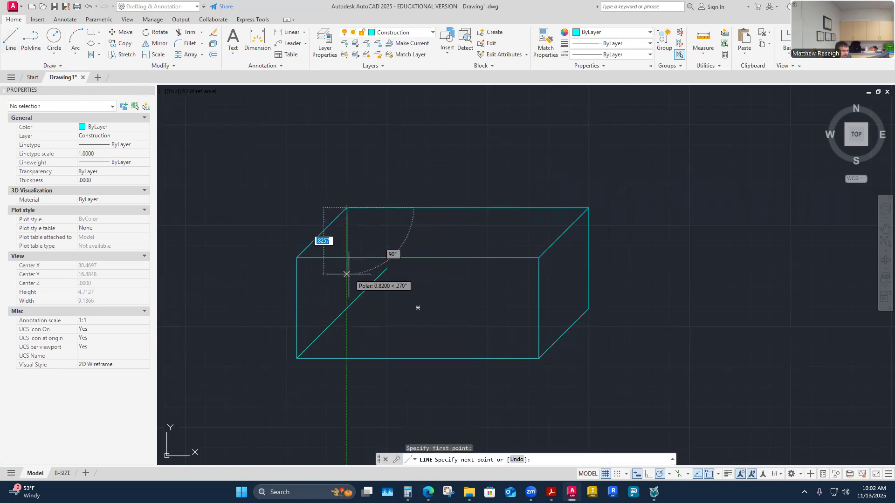
{"action": "left_click", "coordinate": [347, 308]}
{"action": "right_click", "coordinate": [346, 308]}
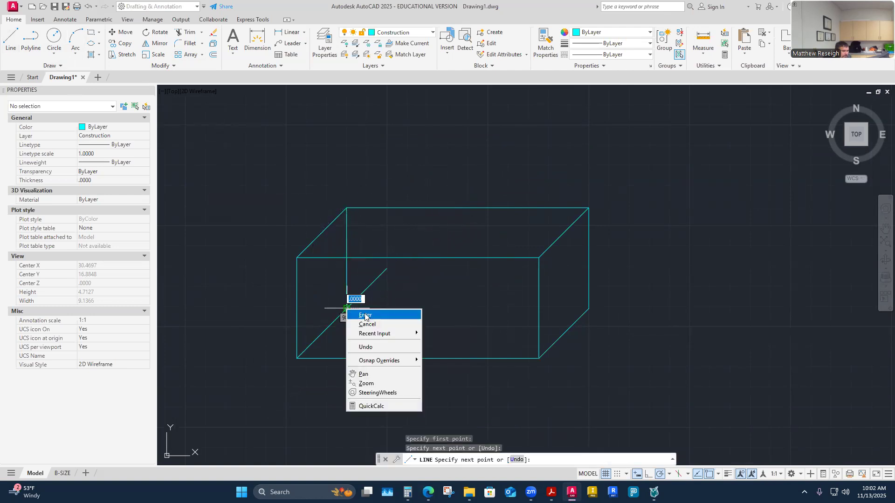
{"action": "left_click", "coordinate": [368, 314]}
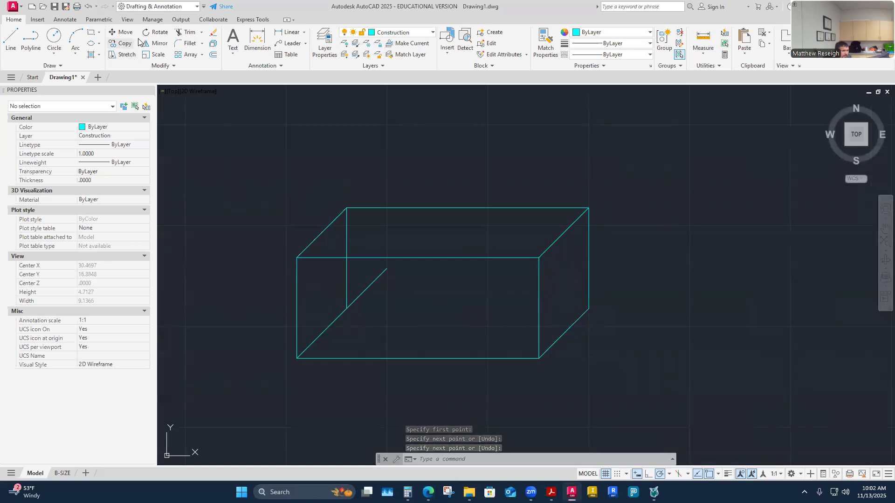
{"action": "left_click", "coordinate": [186, 32]}
{"action": "left_click", "coordinate": [376, 281]}
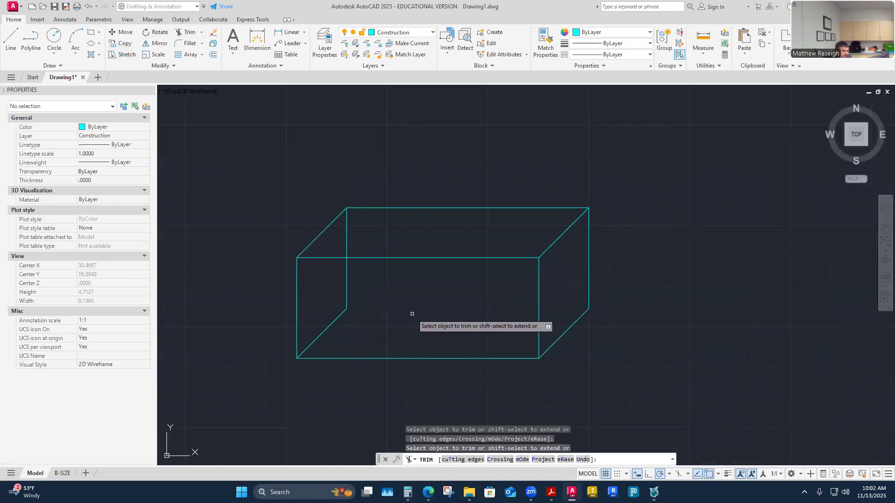
- Draw the hidden horizontal rear bottom edge from the rear lower-left corner to the rear lower-right corner of the box
{"action": "left_click", "coordinate": [8, 44]}
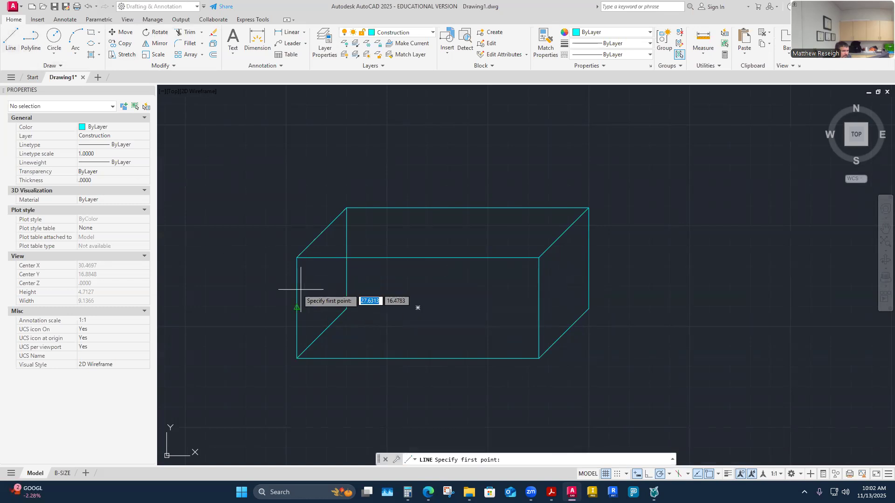
{"action": "left_click", "coordinate": [346, 308]}
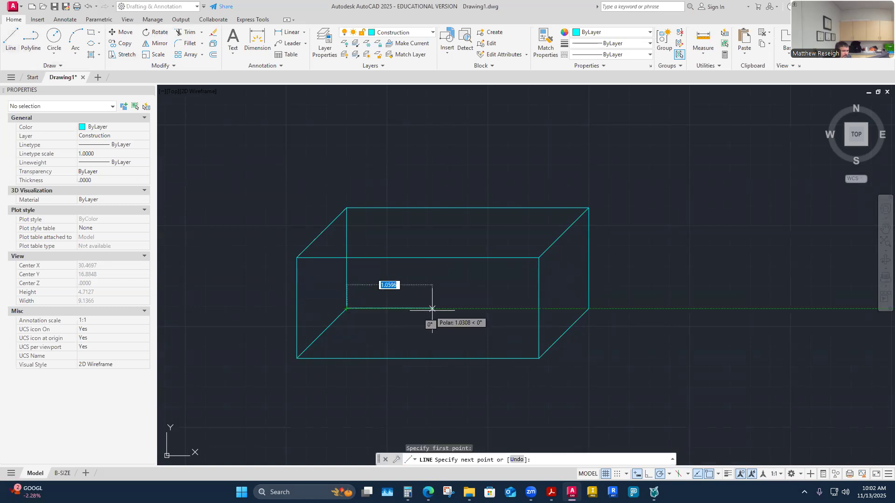
{"action": "left_click", "coordinate": [588, 308]}
{"action": "right_click", "coordinate": [591, 312]}
{"action": "left_click", "coordinate": [611, 317]}
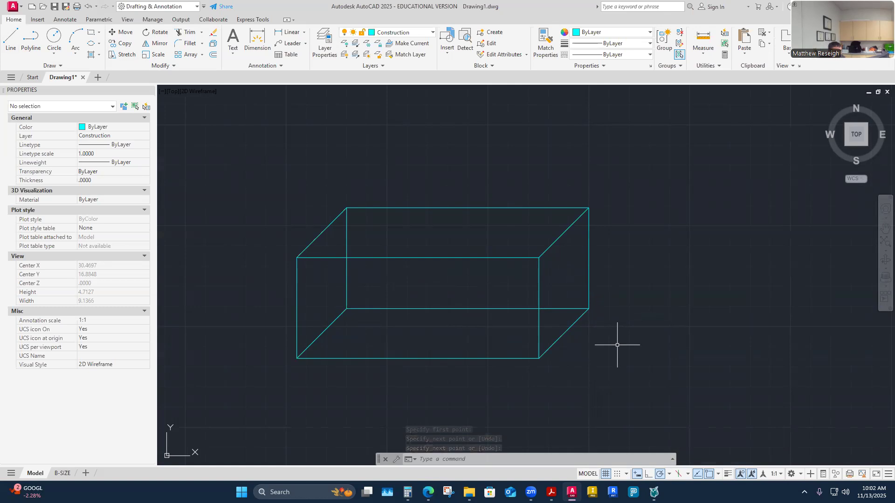
- Make Visible-Object the current layer for the object lines
{"action": "scroll", "coordinate": [512, 312], "scroll_direction": "down", "scroll_amount": 2}
{"action": "scroll", "coordinate": [517, 308], "scroll_direction": "up", "scroll_amount": 2}
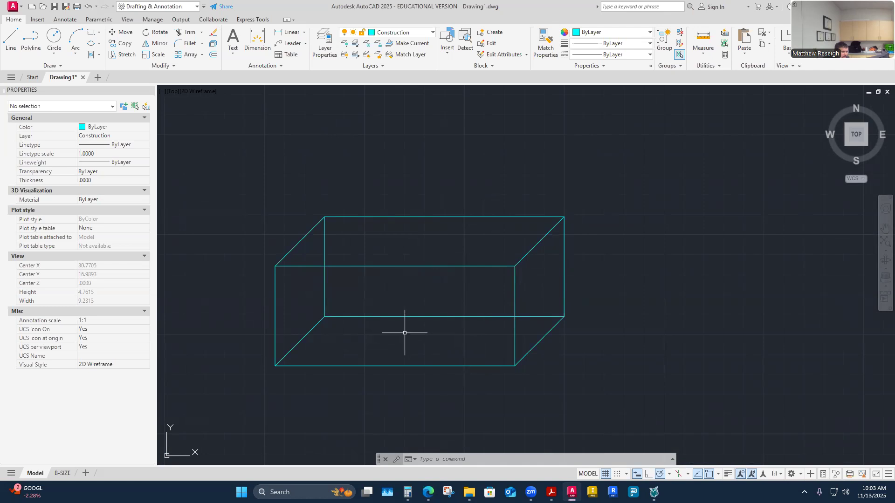
{"action": "left_click", "coordinate": [433, 33]}
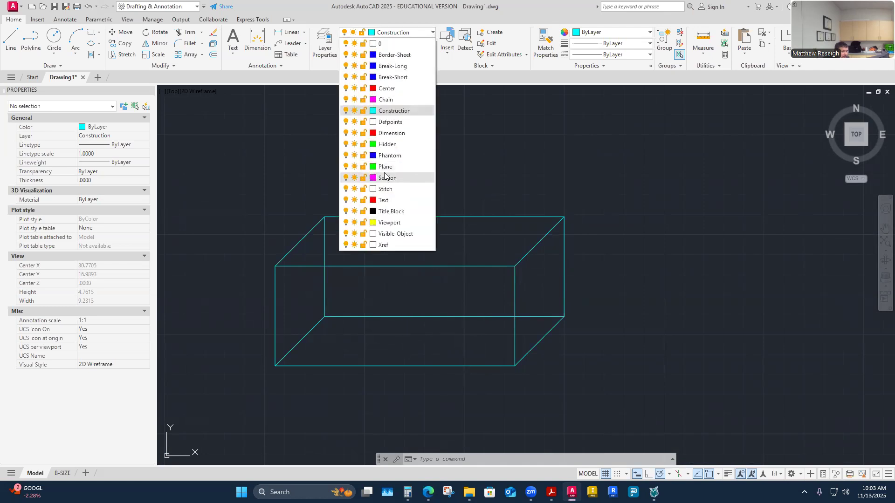
{"action": "left_click", "coordinate": [390, 234]}
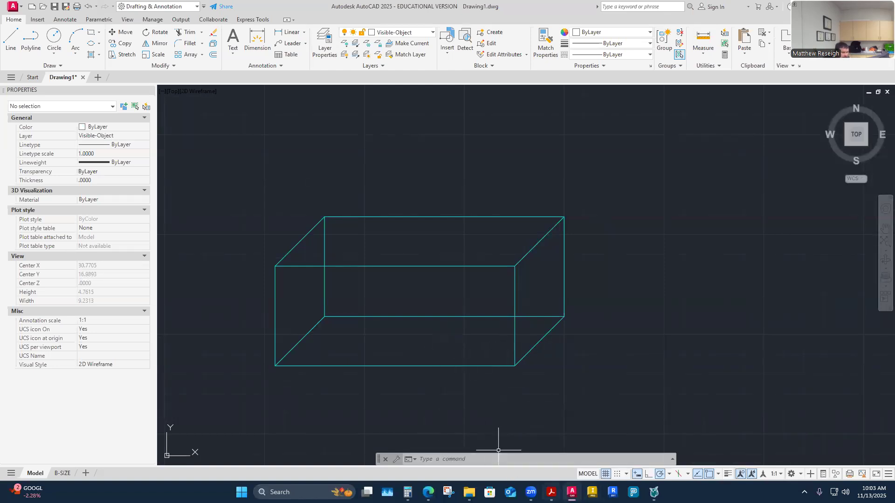
- Switch to the Guide Block isometric PDF to examine its dimensions, and return to AutoCAD
{"action": "left_click", "coordinate": [551, 492]}
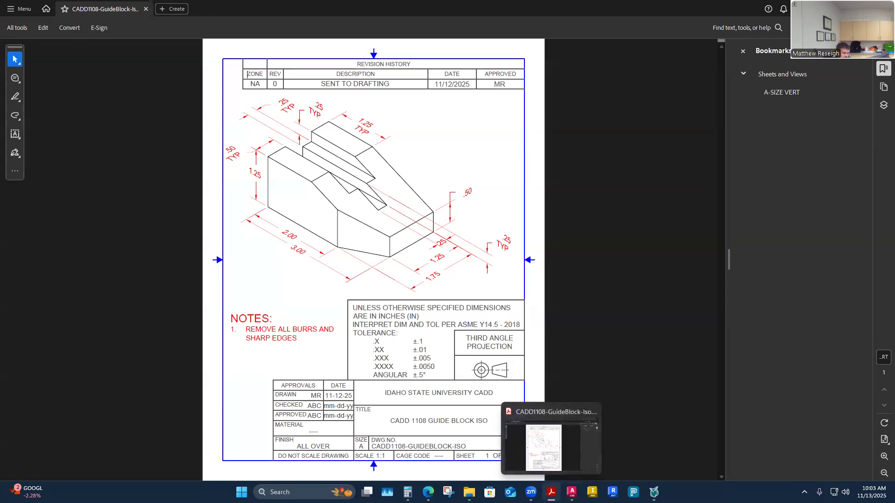
{"action": "left_click", "coordinate": [571, 492]}
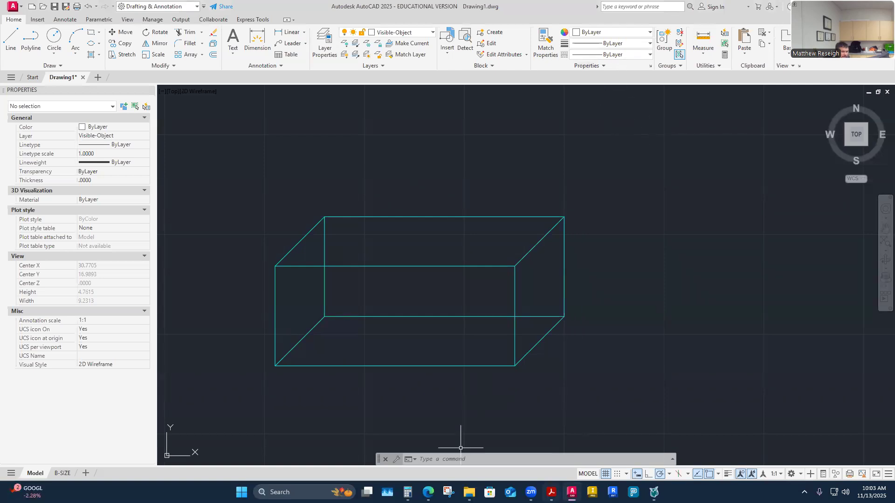
{"action": "key", "text": "alt+Tab"}
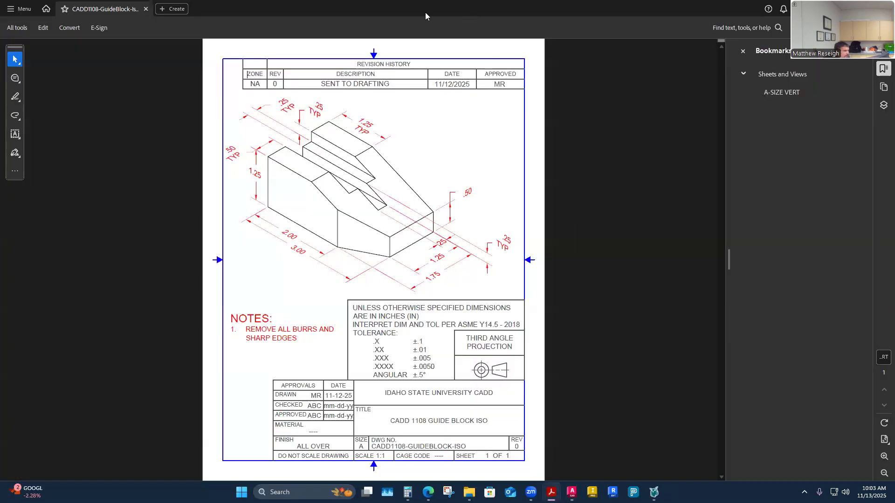
{"action": "key", "text": "alt+Tab"}
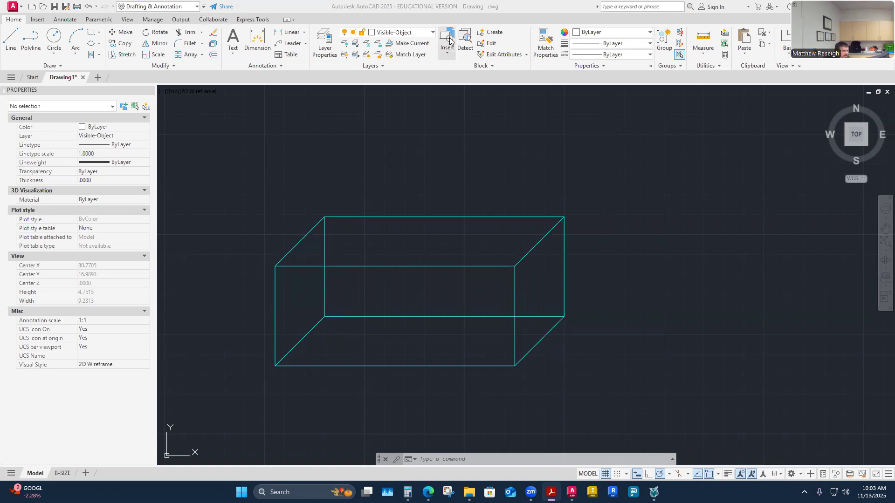
- Draw the front-left vertical edge from the lower to the upper corner, continuing 1.25 horizontally along the front top edge
{"action": "left_click", "coordinate": [15, 51]}
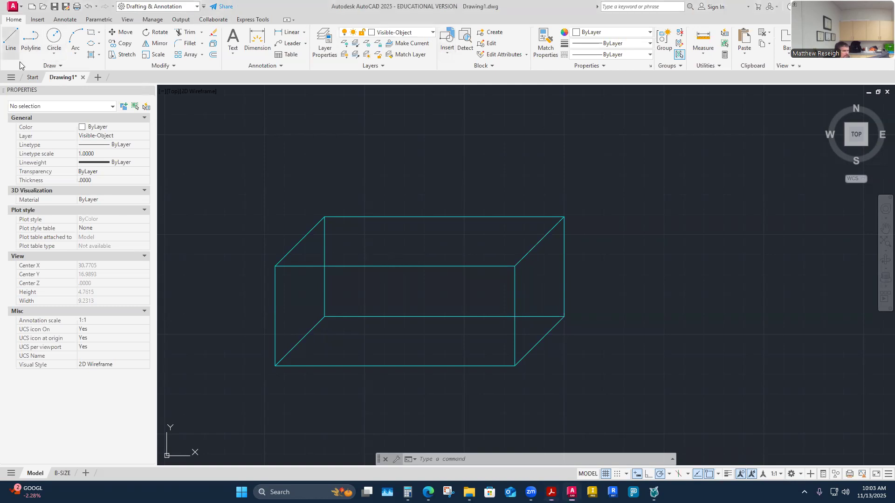
{"action": "left_click", "coordinate": [10, 39]}
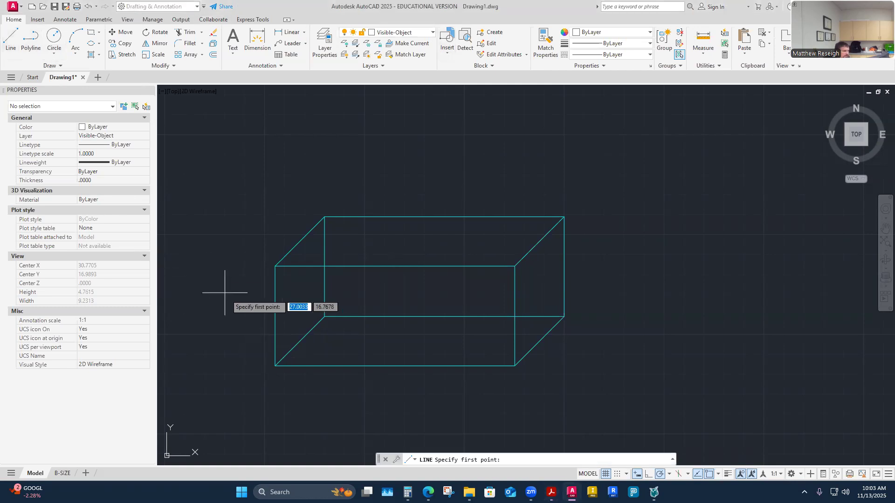
{"action": "left_click", "coordinate": [274, 366]}
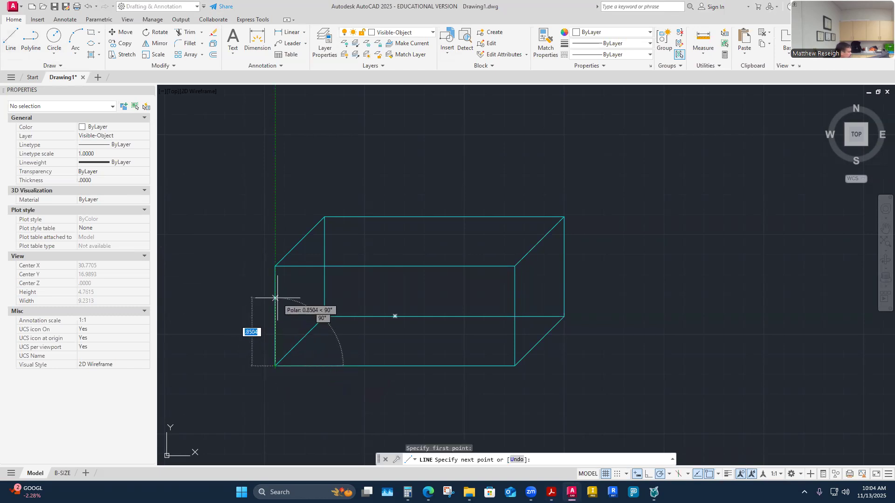
{"action": "left_click", "coordinate": [275, 266]}
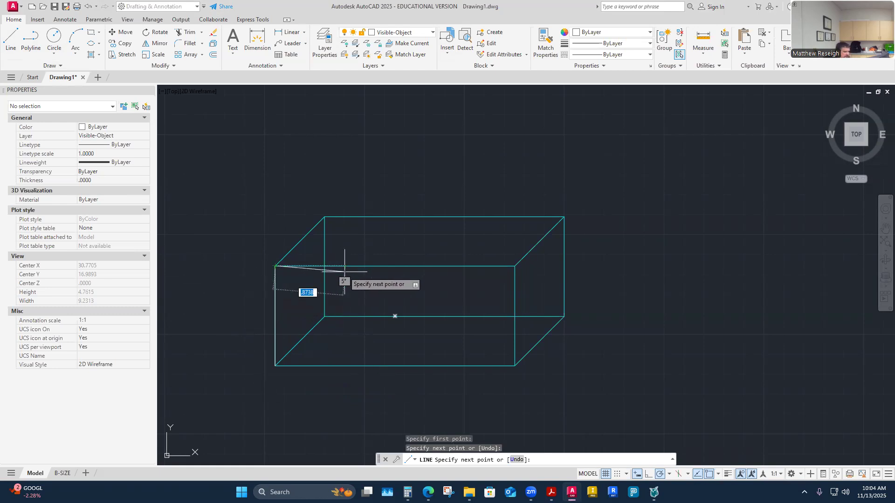
{"action": "type", "text": "1.25"}
{"action": "key", "text": "Return"}
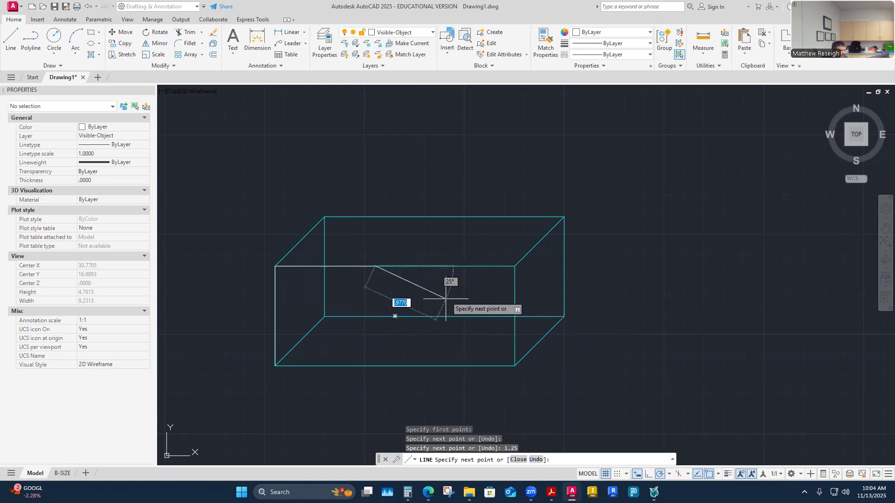
{"action": "key", "text": "Escape"}
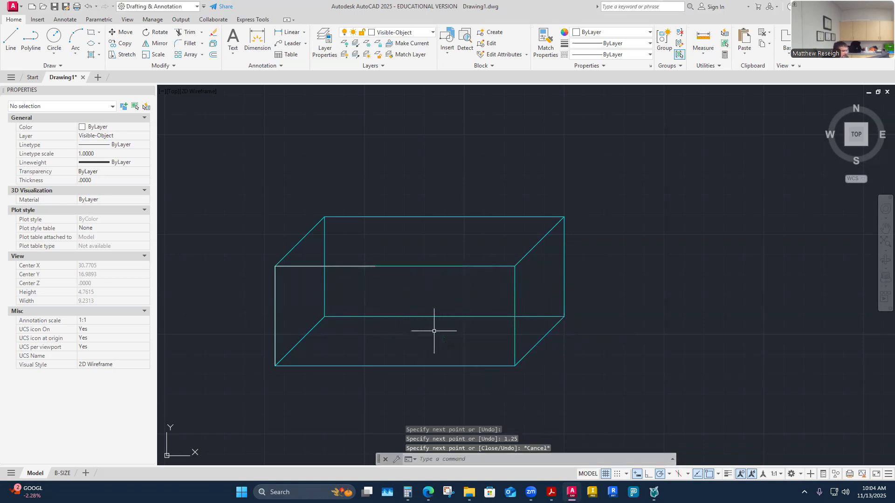
- Draw a horizontal line 2 units long from the front lower-left corner along the front bottom edge
{"action": "type", "text": "l"}
{"action": "key", "text": "Return"}
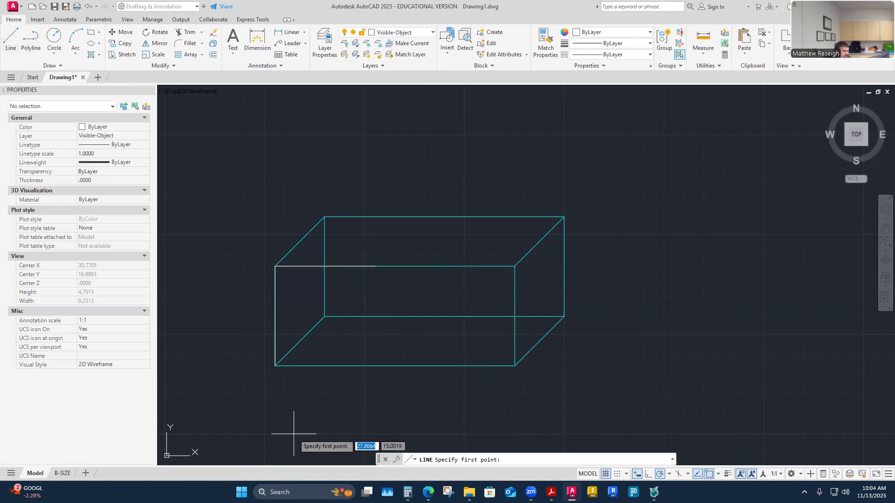
{"action": "left_click", "coordinate": [279, 359]}
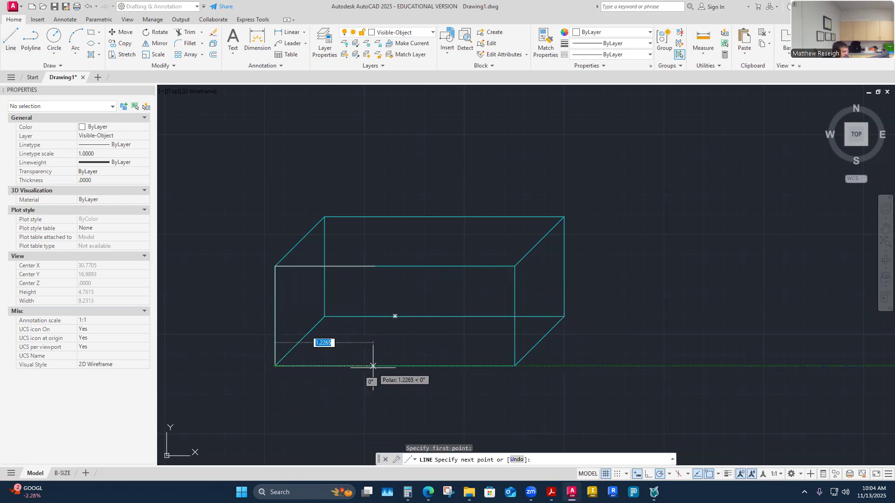
{"action": "type", "text": "2"}
{"action": "key", "text": "Return"}
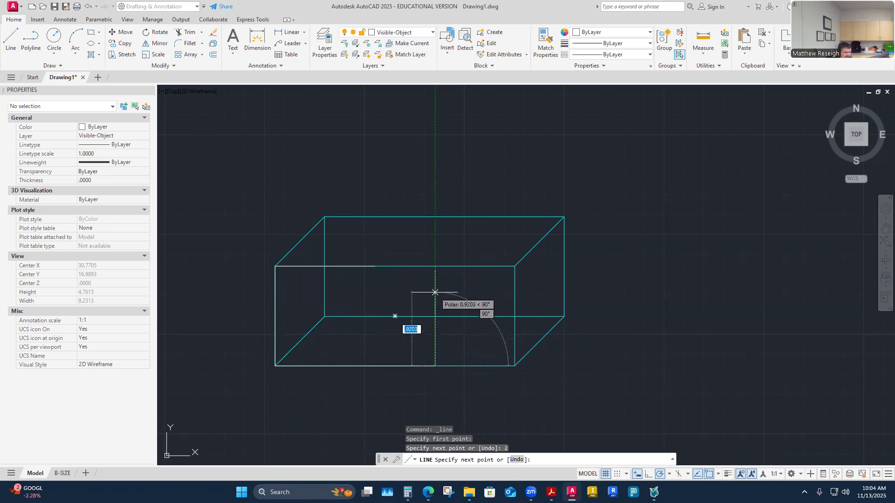
{"action": "key", "text": "Escape"}
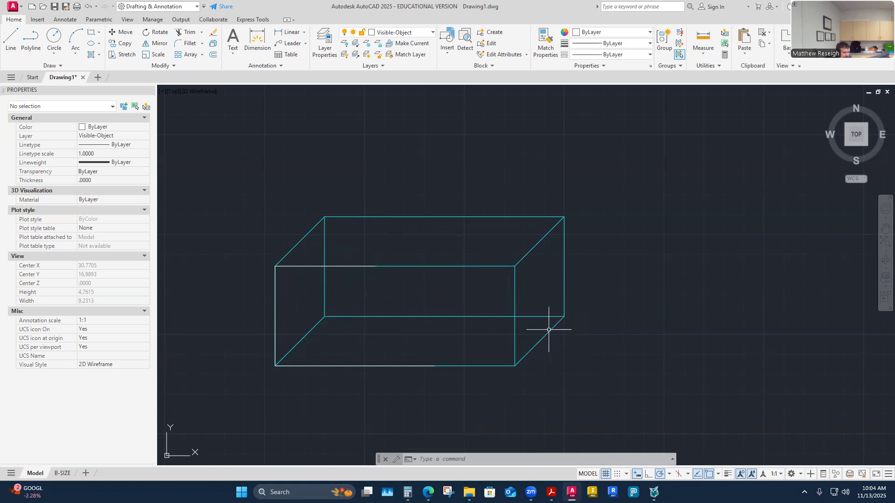
- Draw a .5 vertical line up from the rear lower-right corner, continuing at 225° to the front-right vertical edge of the box
{"action": "left_click", "coordinate": [9, 39]}
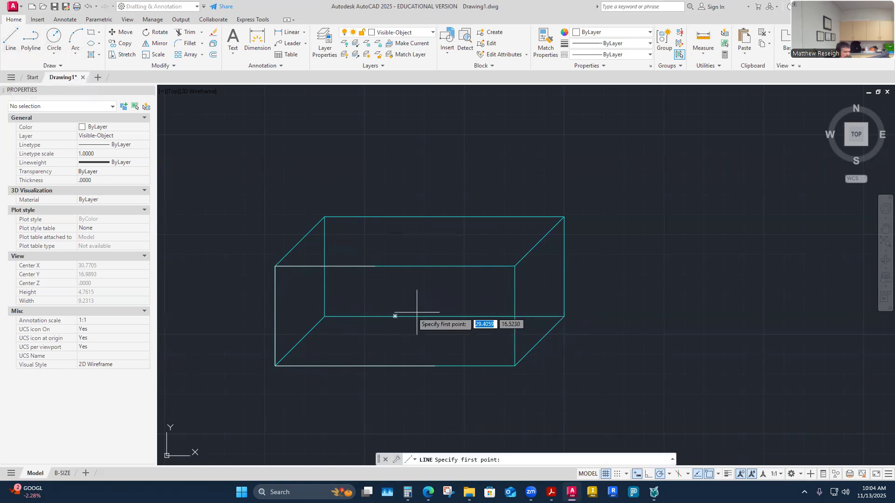
{"action": "left_click", "coordinate": [564, 317]}
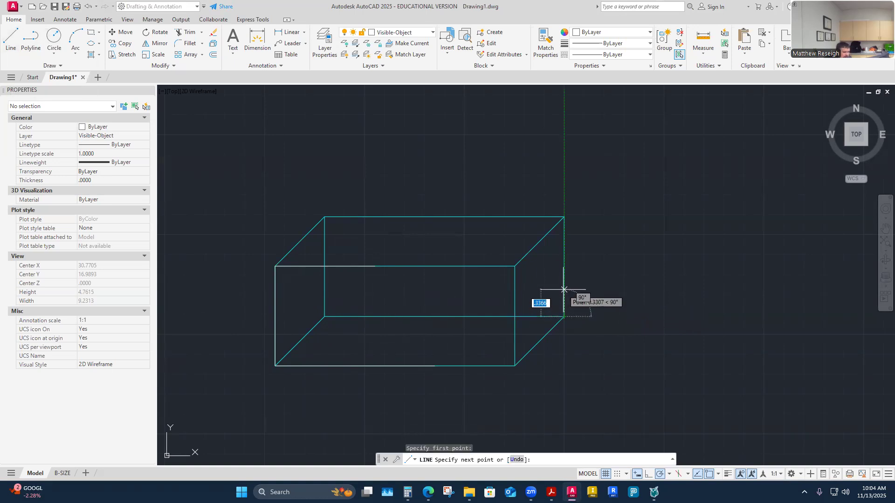
{"action": "type", "text": ".5"}
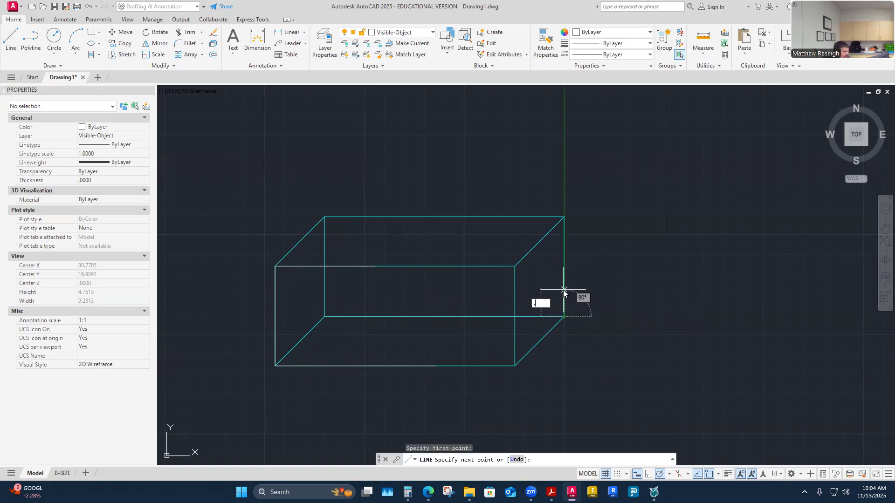
{"action": "key", "text": "Return"}
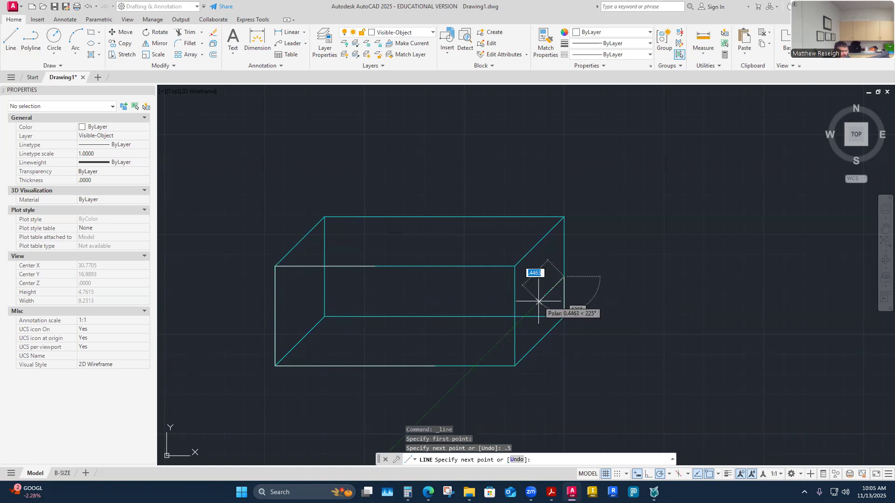
{"action": "scroll", "coordinate": [538, 302], "scroll_direction": "up", "scroll_amount": 2}
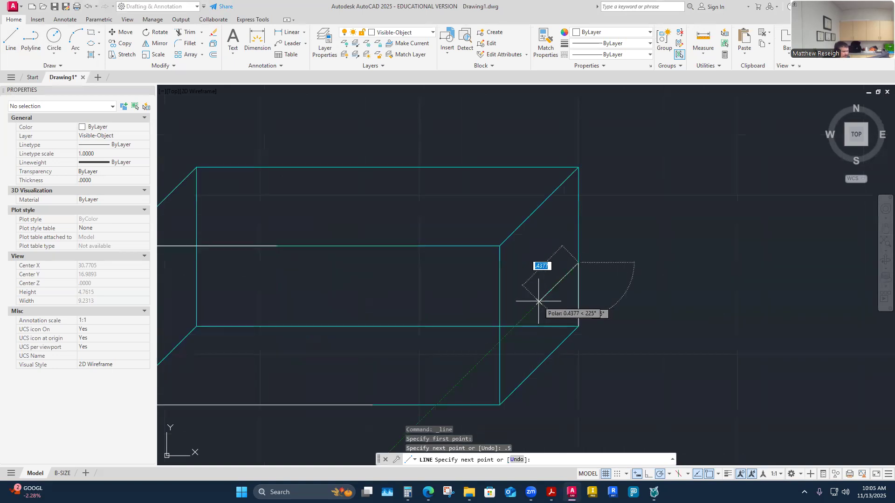
{"action": "right_click", "coordinate": [500, 341]}
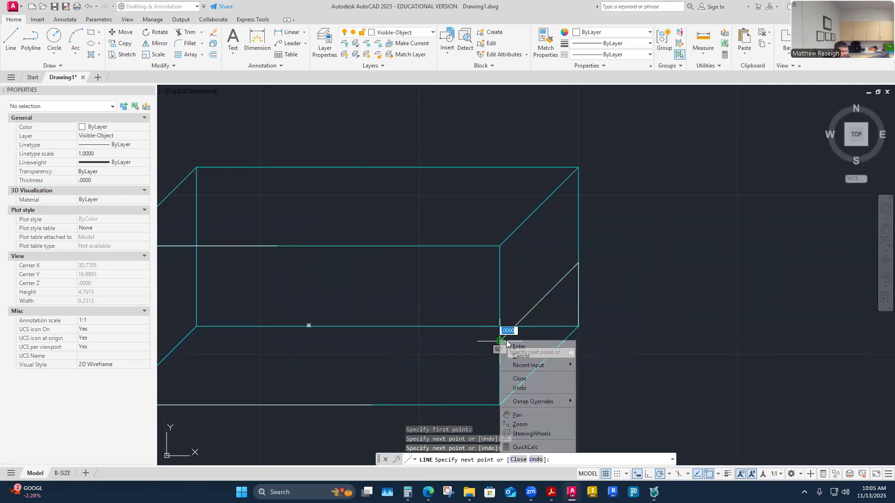
{"action": "left_click", "coordinate": [518, 347]}
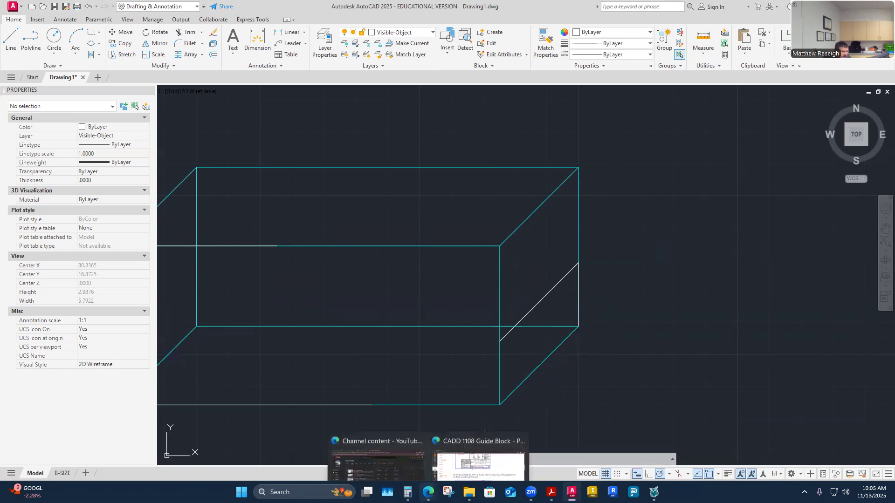
{"action": "left_click", "coordinate": [407, 492]}
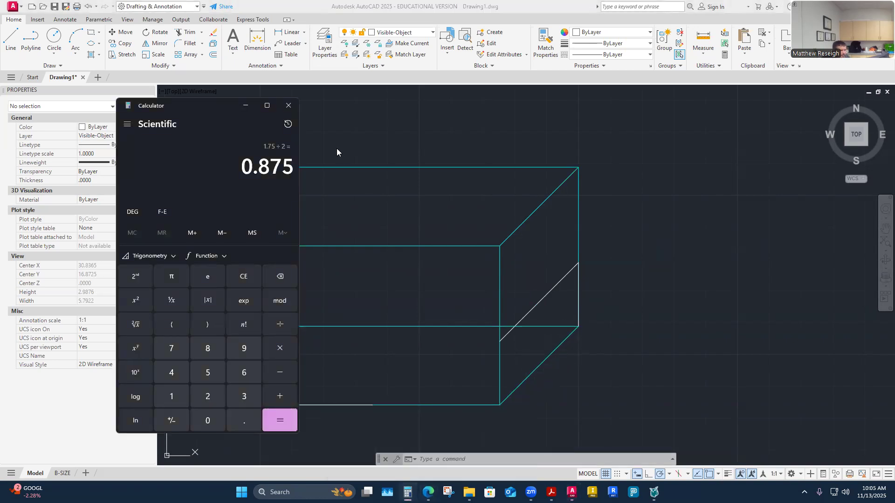
{"action": "left_click", "coordinate": [361, 123]}
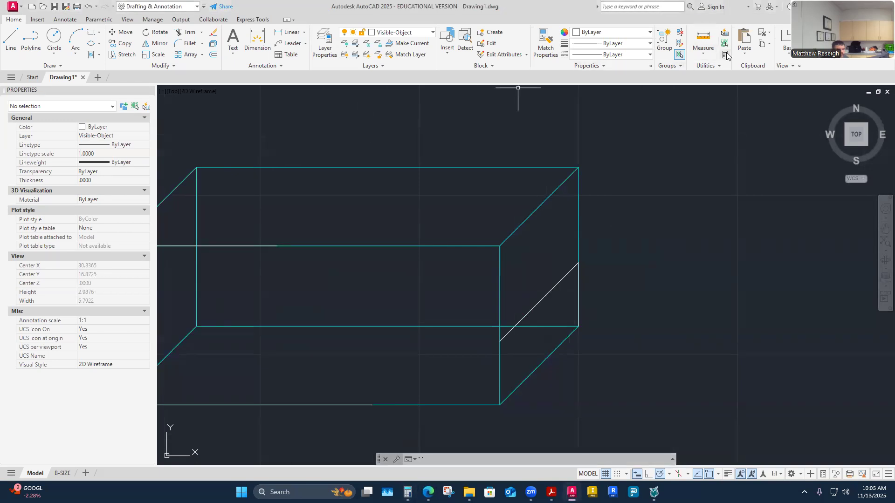
{"action": "key", "text": "XF86AudioRaiseVolume"}
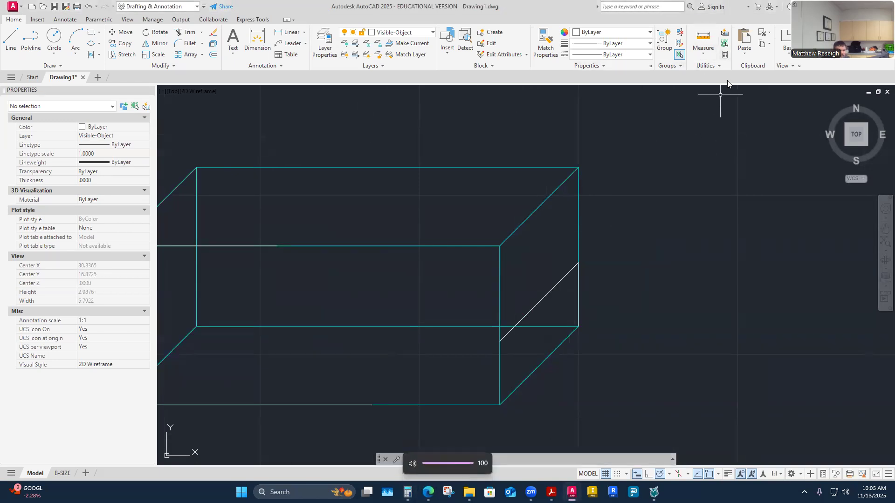
- Open the quick calculator and calculate 1.25/2 for the half-scale depth
{"action": "left_click", "coordinate": [725, 56]}
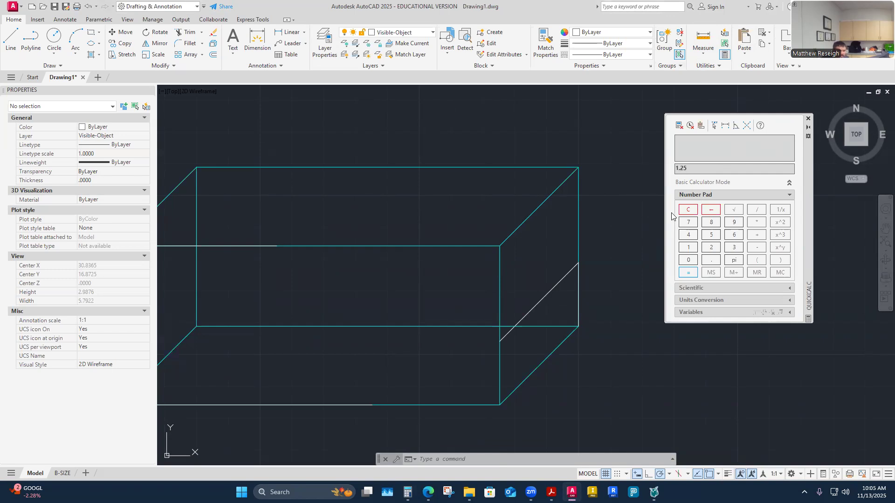
{"action": "type", "text": "/2"}
{"action": "key", "text": "Return"}
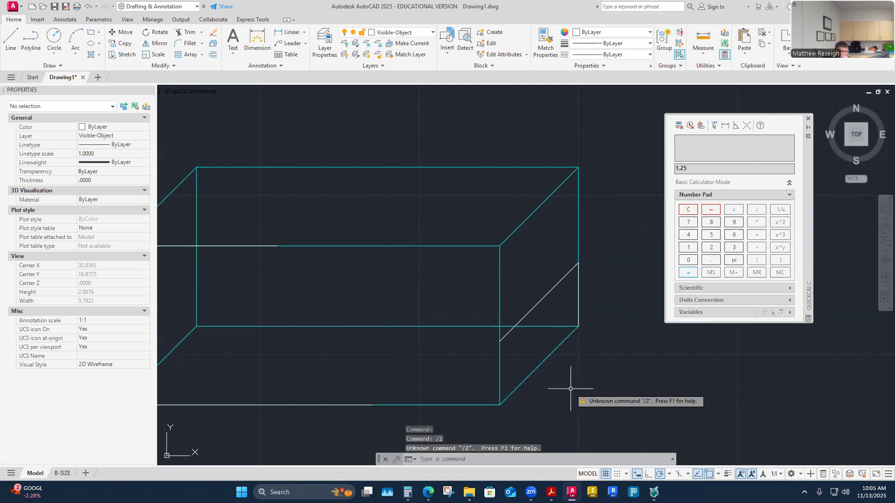
{"action": "left_click", "coordinate": [694, 169]}
{"action": "type", "text": "1.25/2"}
{"action": "key", "text": "Return"}
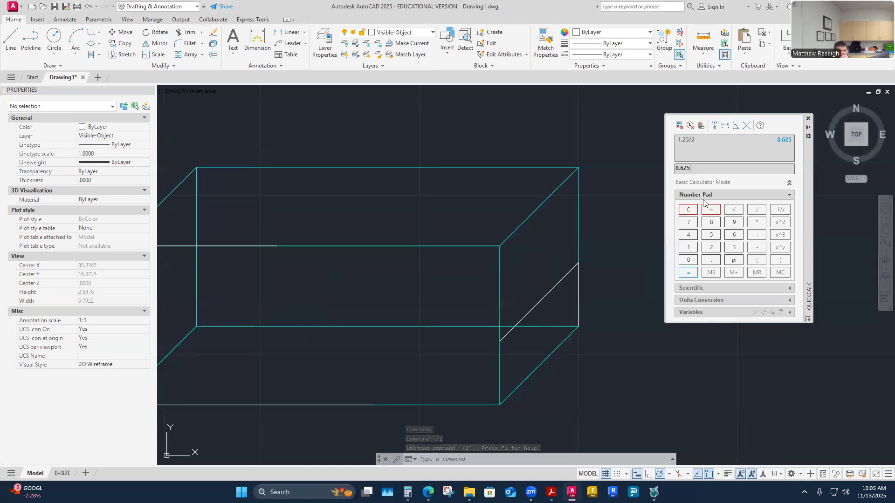
- Draw a .625 line at 225° from the rear lower-right corner, continuing vertically up to the sloping line above
{"action": "left_click", "coordinate": [9, 40]}
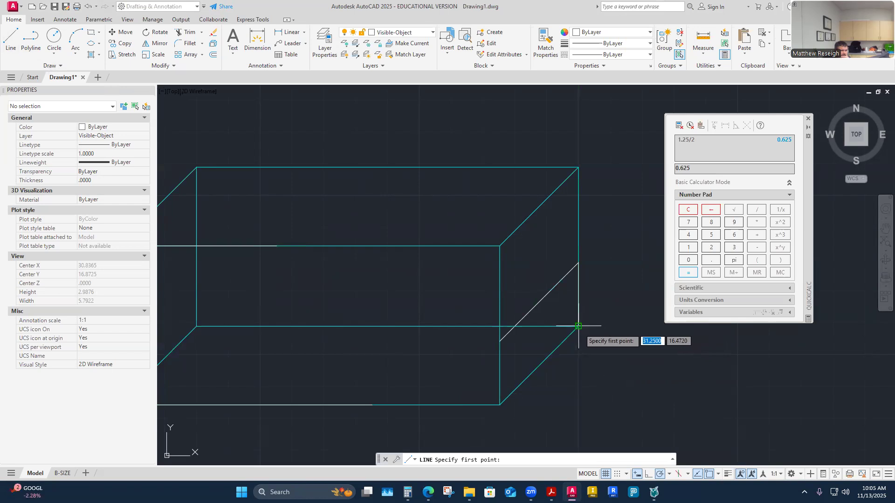
{"action": "left_click", "coordinate": [578, 326]}
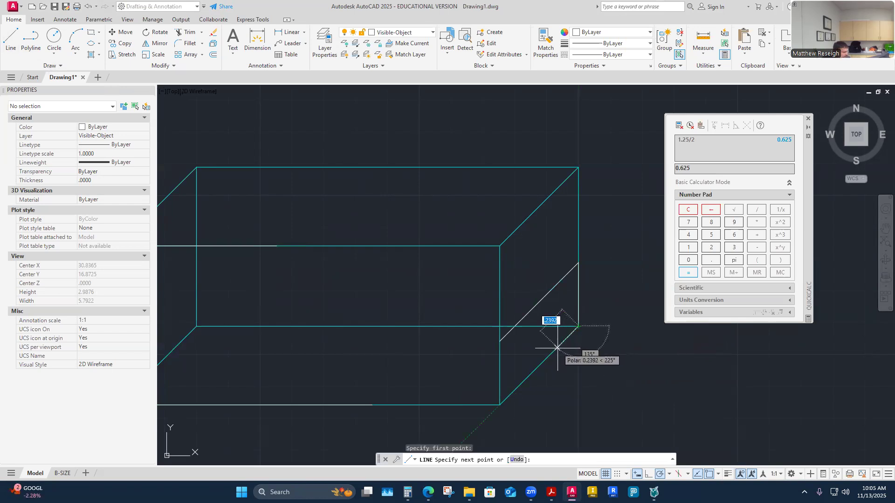
{"action": "type", "text": ".625"}
{"action": "key", "text": "Return"}
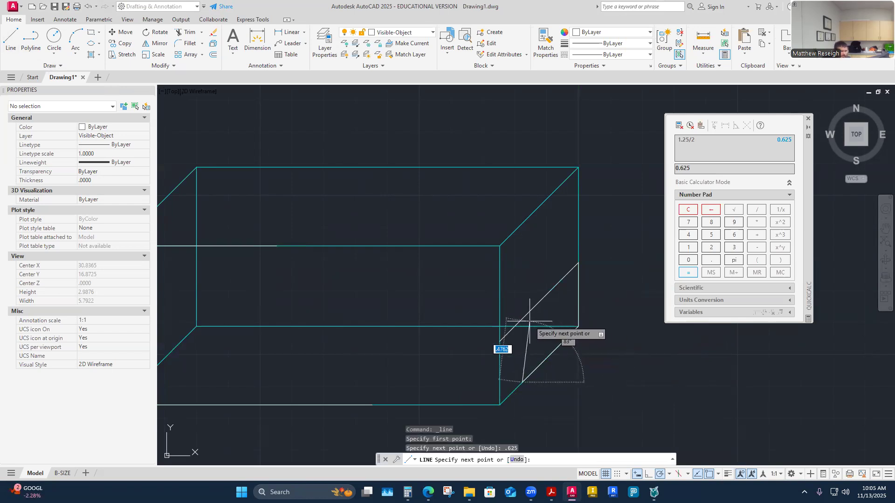
{"action": "scroll", "coordinate": [522, 326], "scroll_direction": "up", "scroll_amount": 2}
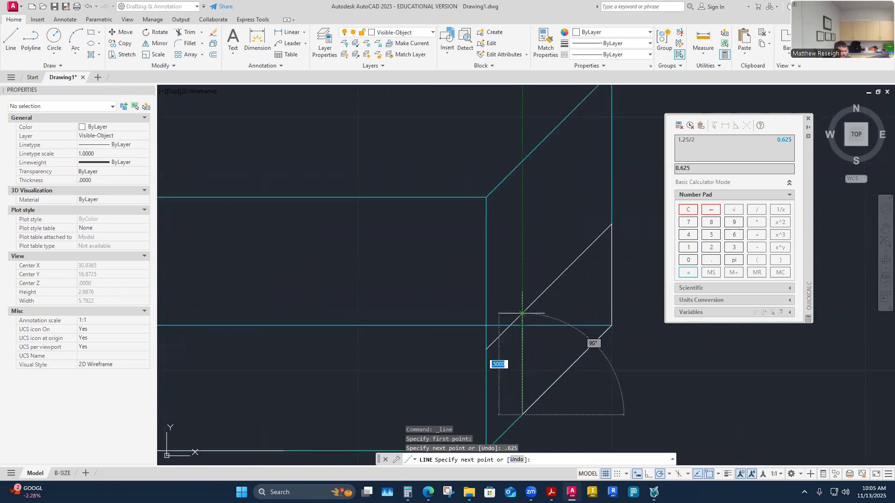
{"action": "left_click", "coordinate": [522, 313]}
{"action": "right_click", "coordinate": [522, 314]}
{"action": "left_click", "coordinate": [540, 320]}
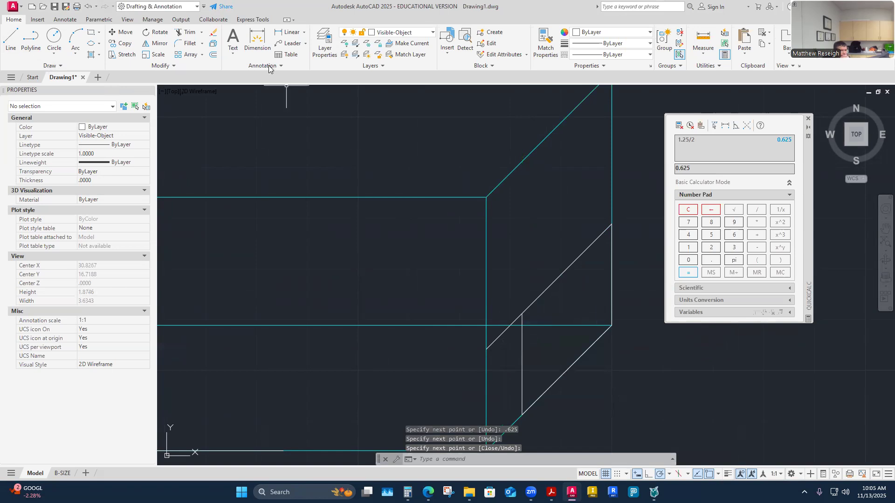
- Trim the sloping line's front portion that extends past the new vertical edge
{"action": "left_click", "coordinate": [187, 32]}
{"action": "scroll", "coordinate": [496, 368], "scroll_direction": "up", "scroll_amount": 4}
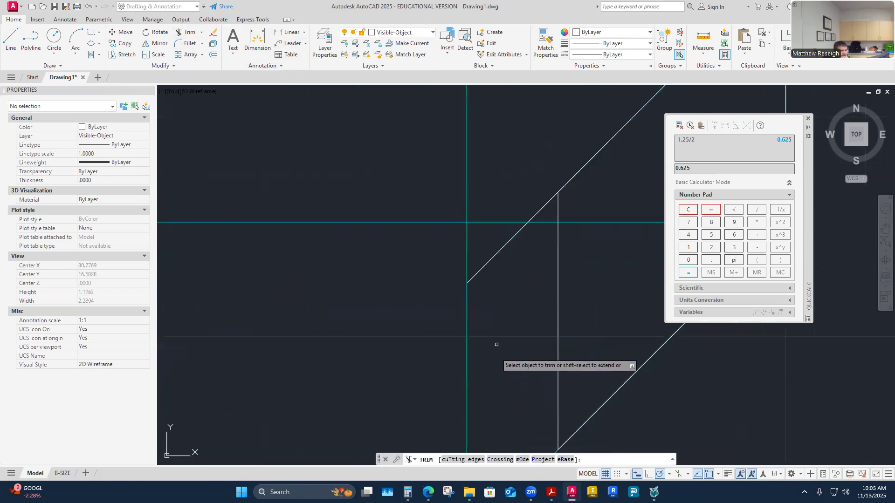
{"action": "left_click", "coordinate": [490, 259]}
{"action": "left_click", "coordinate": [545, 206]}
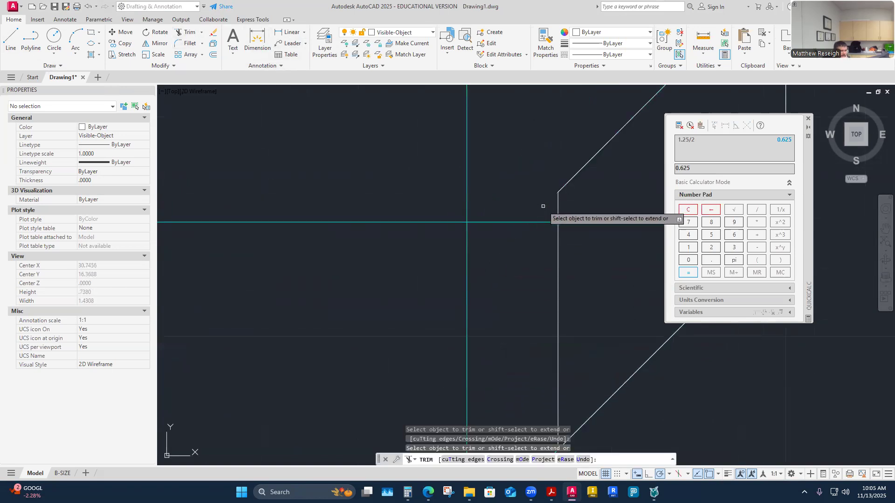
{"action": "key", "text": "Escape"}
- Draw a line from the end of the 2-unit front bottom edge to the lower corner of the right-hand parallelogram face
{"action": "scroll", "coordinate": [526, 199], "scroll_direction": "down", "scroll_amount": 6}
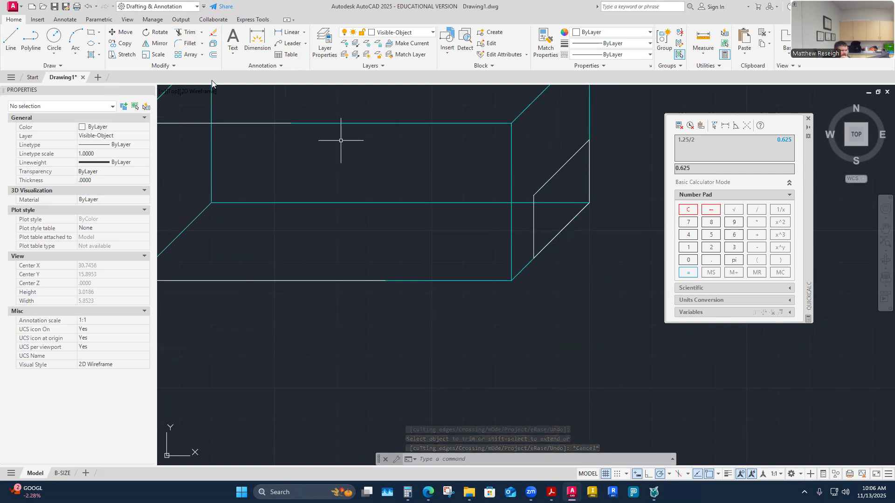
{"action": "left_click", "coordinate": [7, 42]}
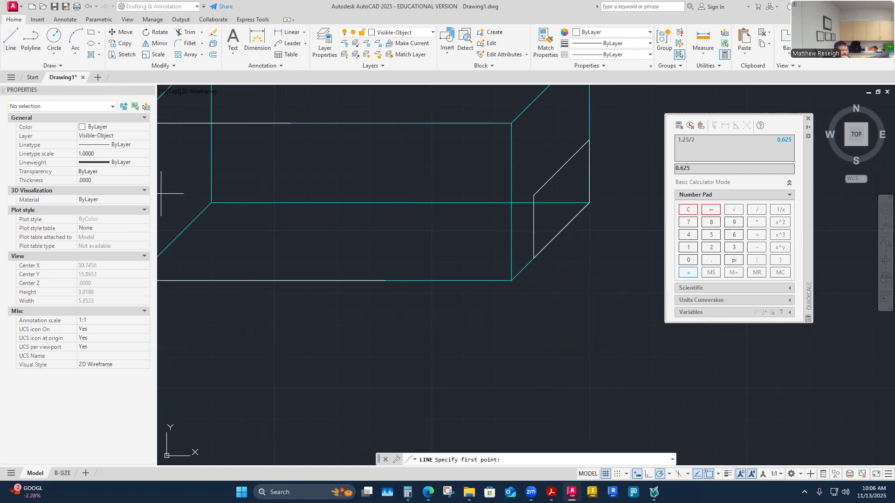
{"action": "left_click", "coordinate": [385, 280]}
{"action": "left_click", "coordinate": [533, 258]}
{"action": "right_click", "coordinate": [534, 260]}
{"action": "left_click", "coordinate": [560, 271]}
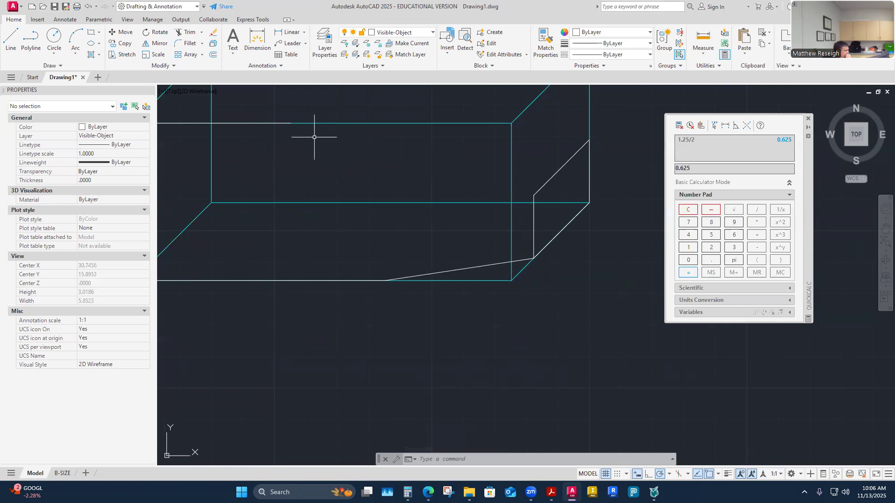
- Draw a 1.25 horizontal line from the rear upper-left corner, continuing down to the upper end of the .5 rear-right edge
{"action": "scroll", "coordinate": [485, 274], "scroll_direction": "down", "scroll_amount": 4}
{"action": "scroll", "coordinate": [502, 269], "scroll_direction": "up", "scroll_amount": 4}
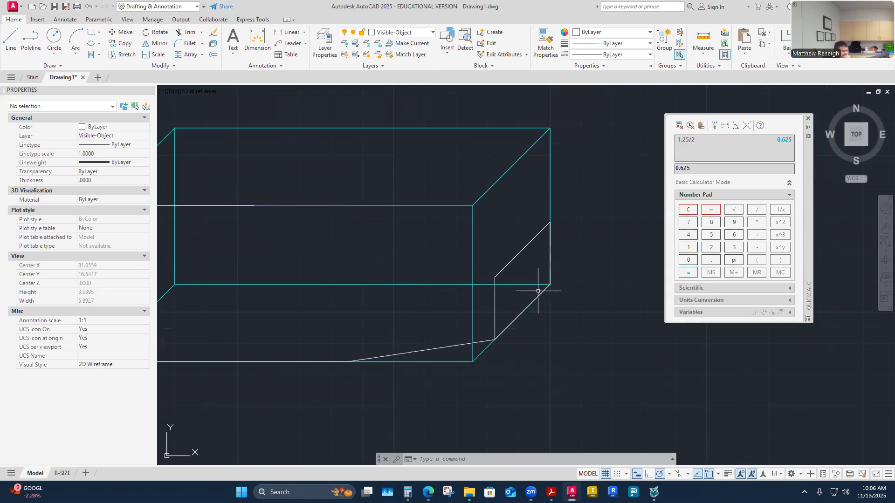
{"action": "scroll", "coordinate": [537, 291], "scroll_direction": "down", "scroll_amount": 2}
{"action": "scroll", "coordinate": [450, 258], "scroll_direction": "up", "scroll_amount": 1}
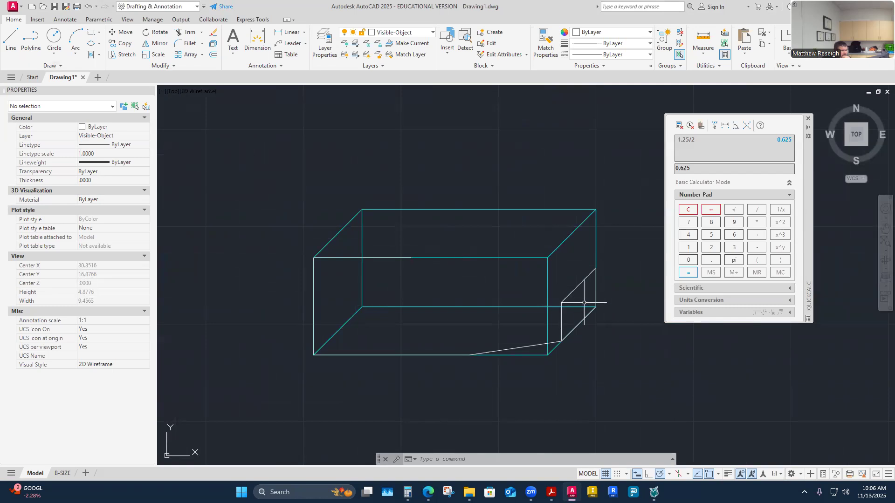
{"action": "scroll", "coordinate": [587, 313], "scroll_direction": "up", "scroll_amount": 2}
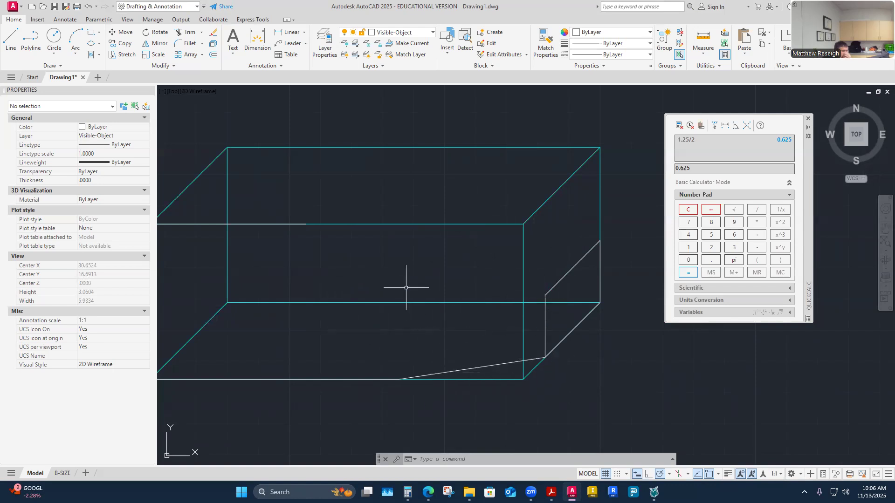
{"action": "left_click", "coordinate": [12, 47]}
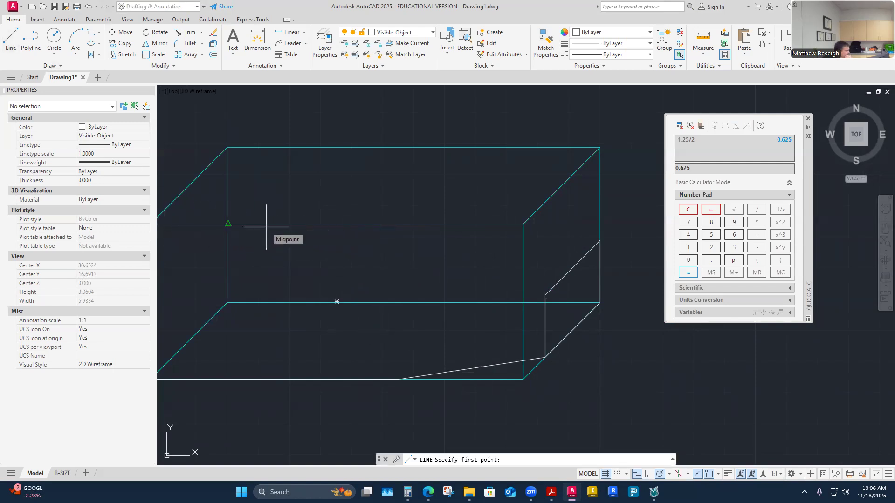
{"action": "left_click", "coordinate": [227, 147]}
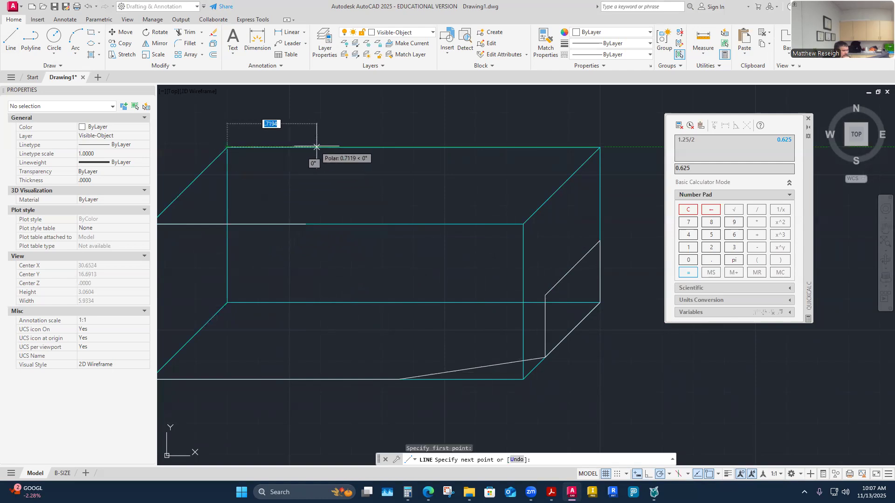
{"action": "type", "text": "1.25"}
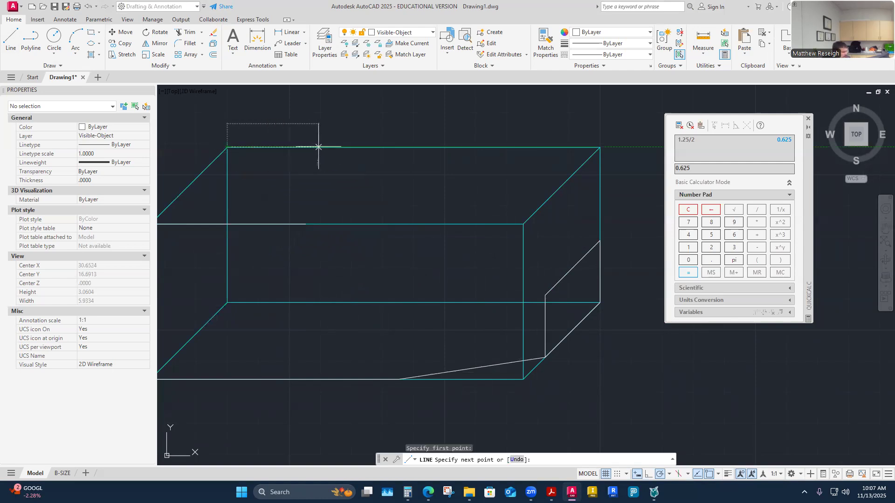
{"action": "key", "text": "Return"}
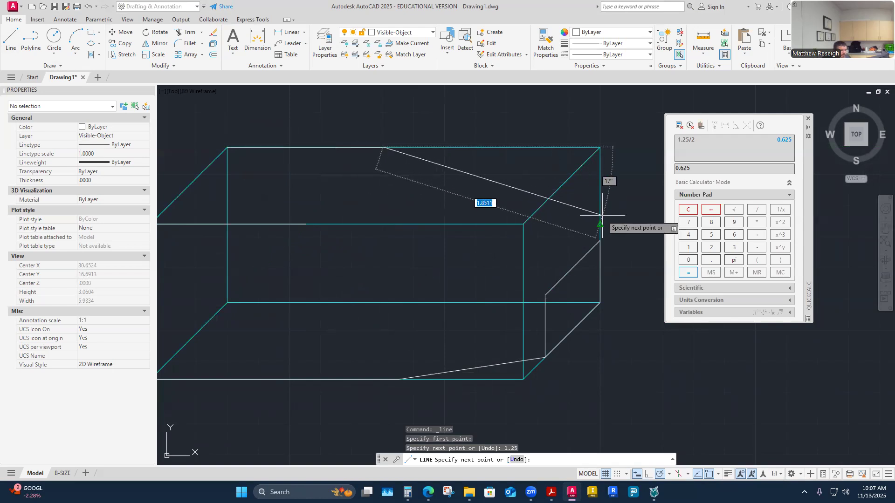
{"action": "left_click", "coordinate": [600, 240]}
{"action": "right_click", "coordinate": [600, 241]}
{"action": "left_click", "coordinate": [610, 243]}
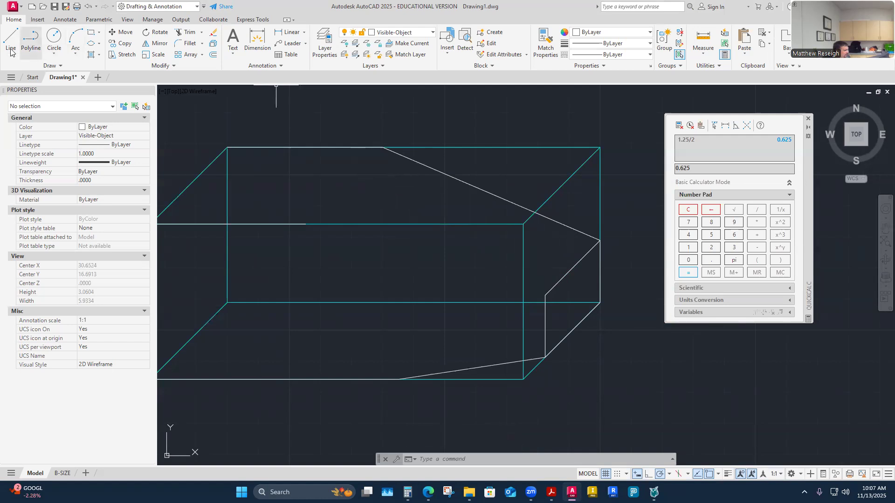
- Connect the end of the 1.25 rear top edge to the end of the 1.25 front top edge
{"action": "left_click", "coordinate": [11, 36]}
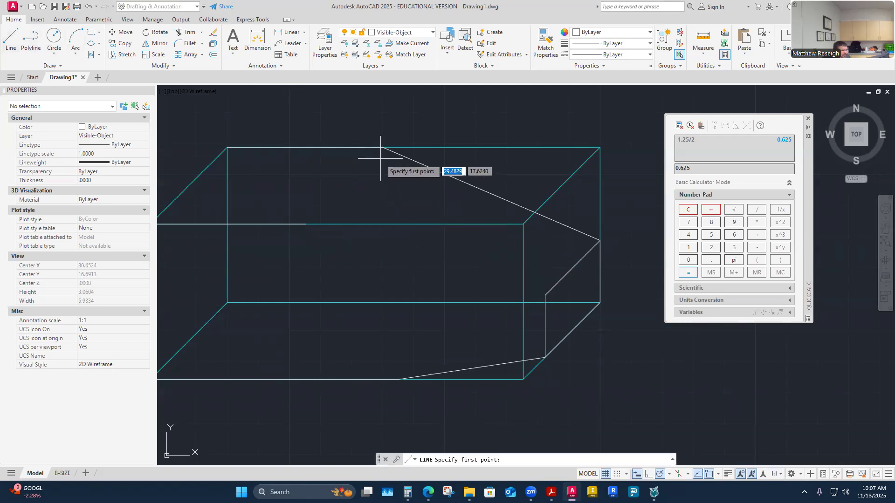
{"action": "left_click", "coordinate": [382, 147]}
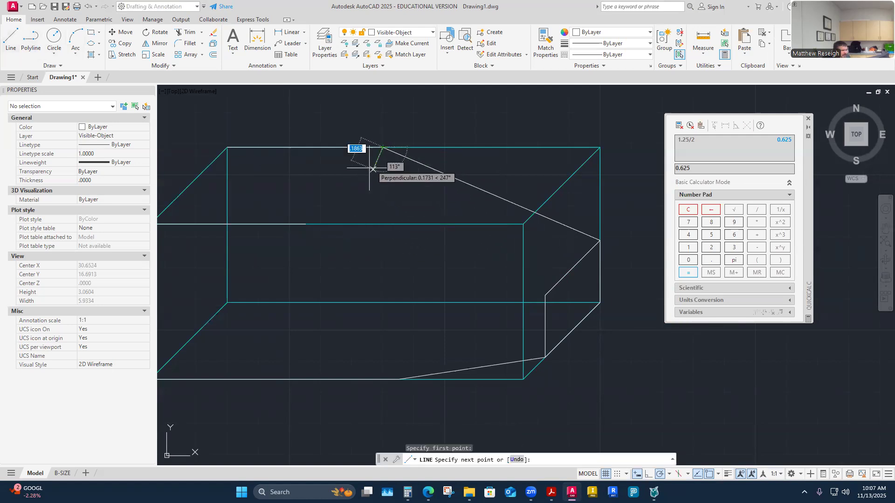
{"action": "left_click", "coordinate": [306, 224]}
{"action": "right_click", "coordinate": [306, 225]}
{"action": "left_click", "coordinate": [332, 230]}
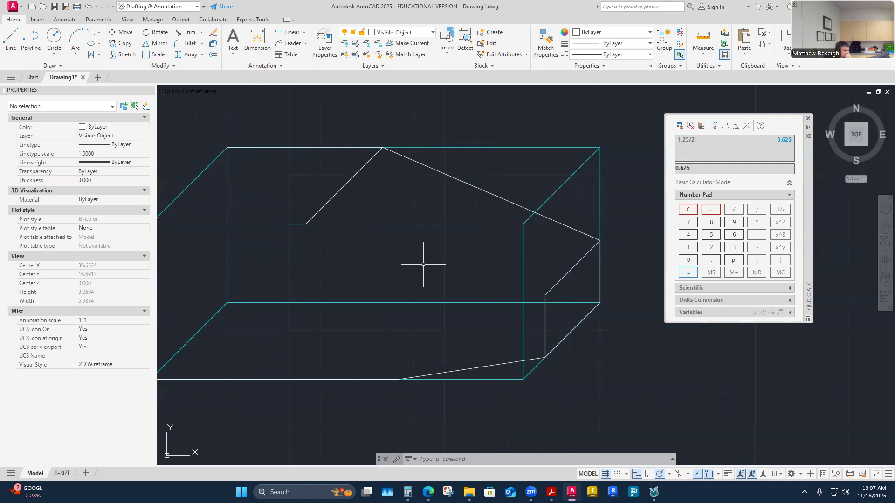
- Draw a vertical line upward from the end of the 2-unit front bottom edge, ending below the front top edge
{"action": "left_click", "coordinate": [10, 39]}
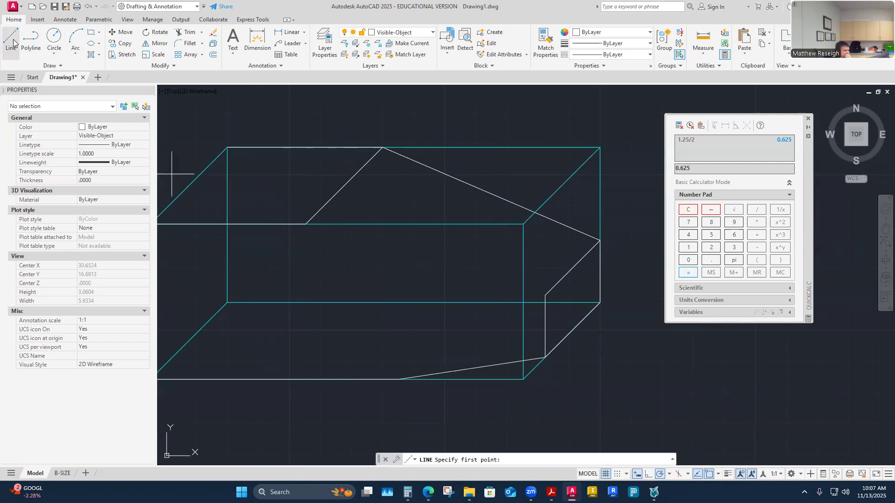
{"action": "left_click", "coordinate": [399, 379]}
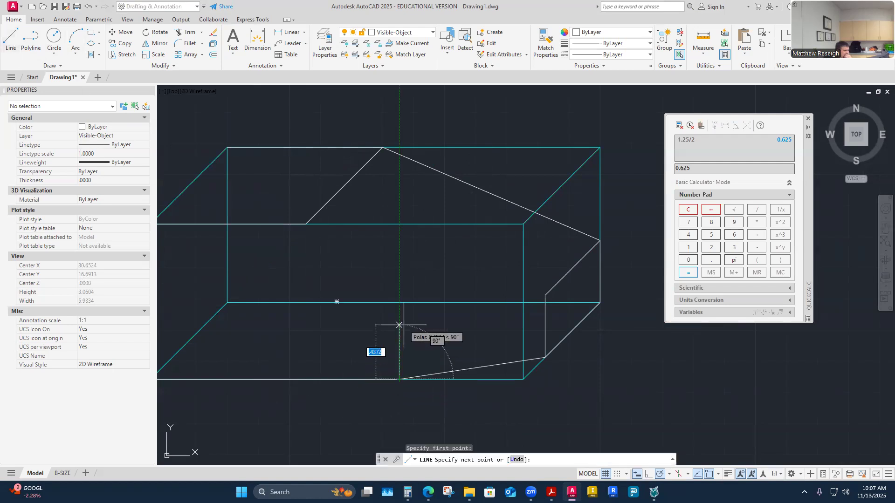
{"action": "left_click", "coordinate": [399, 279]}
{"action": "right_click", "coordinate": [399, 279]}
{"action": "left_click", "coordinate": [410, 285]}
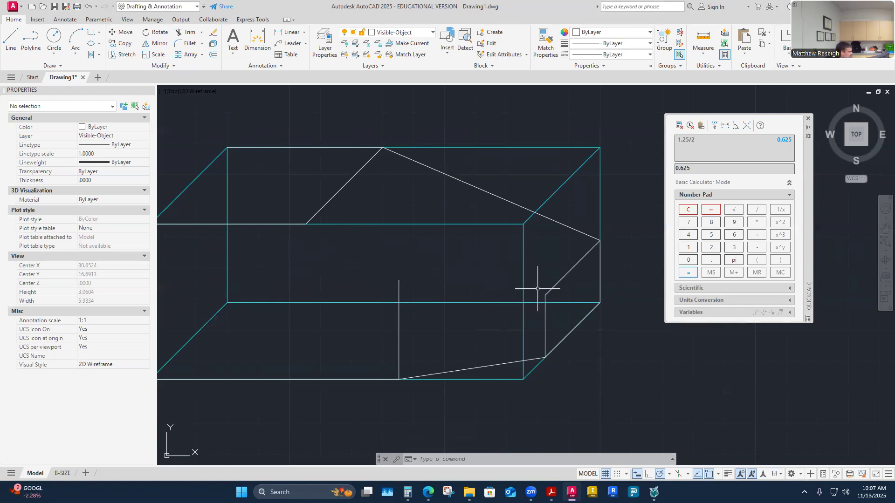
- Draw a .25 line from the rear upper-left corner forward along the receding top-left edge
{"action": "scroll", "coordinate": [430, 320], "scroll_direction": "down", "scroll_amount": 1}
{"action": "scroll", "coordinate": [344, 234], "scroll_direction": "up", "scroll_amount": 1}
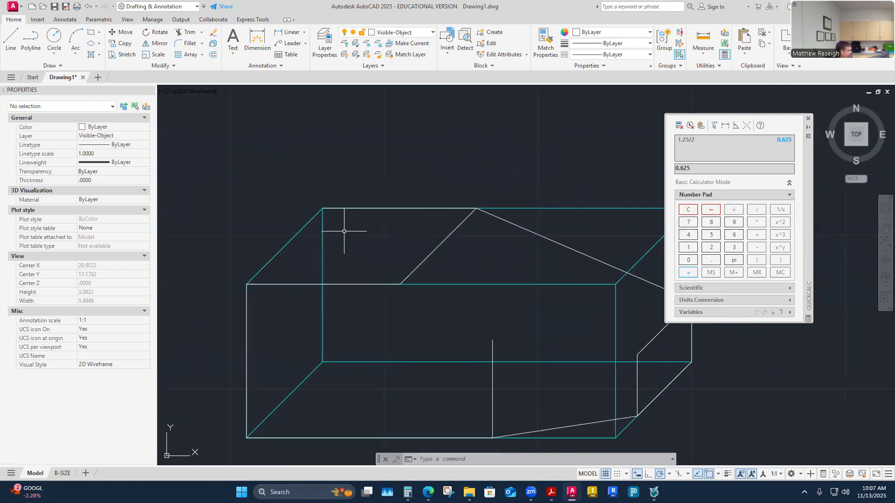
{"action": "scroll", "coordinate": [326, 243], "scroll_direction": "down", "scroll_amount": 4}
{"action": "scroll", "coordinate": [361, 248], "scroll_direction": "up", "scroll_amount": 2}
{"action": "scroll", "coordinate": [368, 249], "scroll_direction": "up", "scroll_amount": 2}
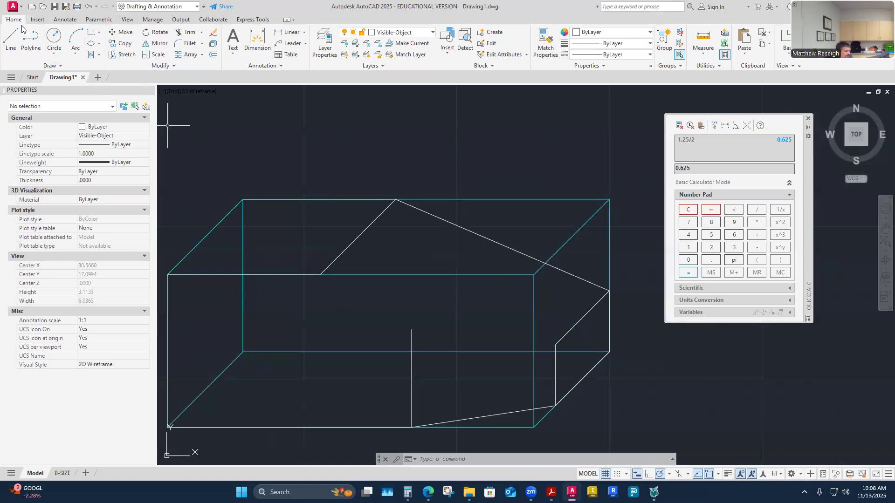
{"action": "left_click", "coordinate": [10, 36]}
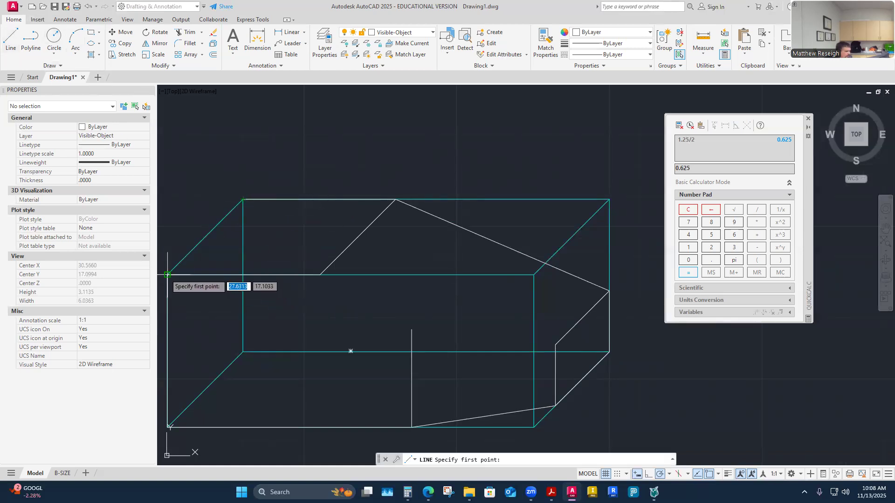
{"action": "left_click", "coordinate": [242, 199]}
{"action": "key", "text": "BackSpace"}
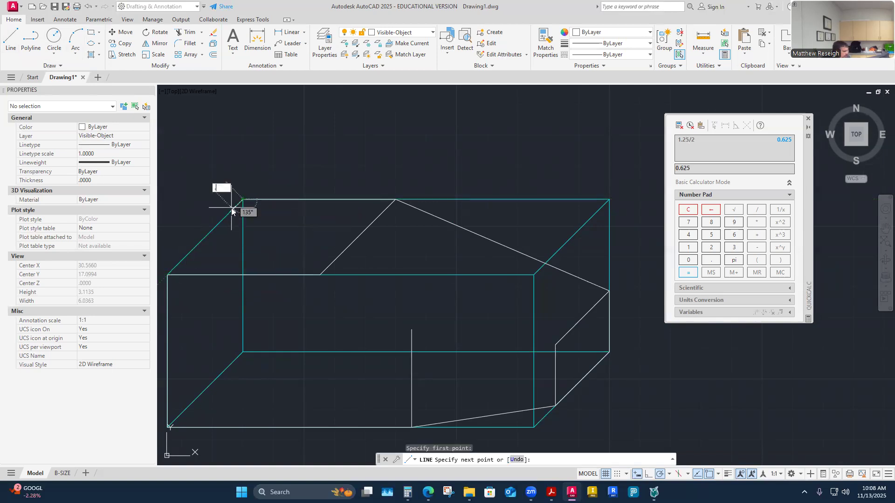
{"action": "type", "text": ".25"}
{"action": "key", "text": "Return"}
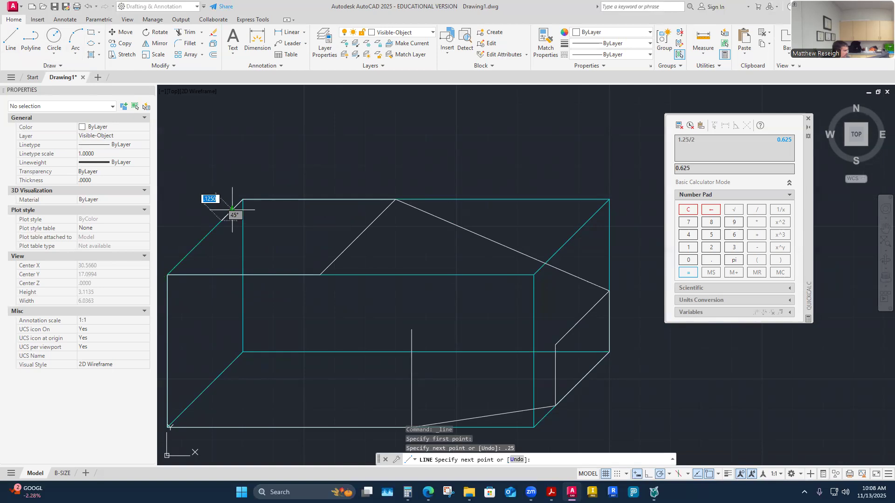
{"action": "key", "text": "Escape"}
- Draw a .25 line at 45° from the front upper-left corner back along the receding top-left edge
{"action": "right_click", "coordinate": [216, 179]}
{"action": "left_click", "coordinate": [228, 184]}
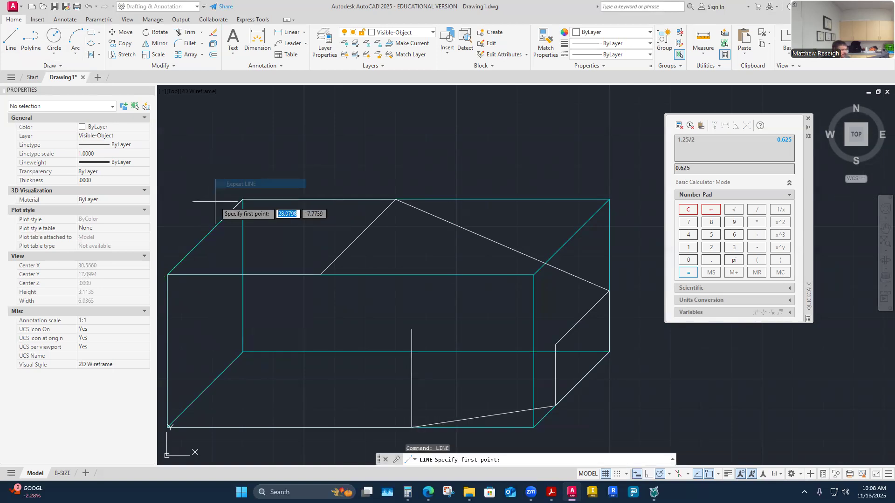
{"action": "left_click", "coordinate": [168, 275]}
{"action": "type", "text": ".25"}
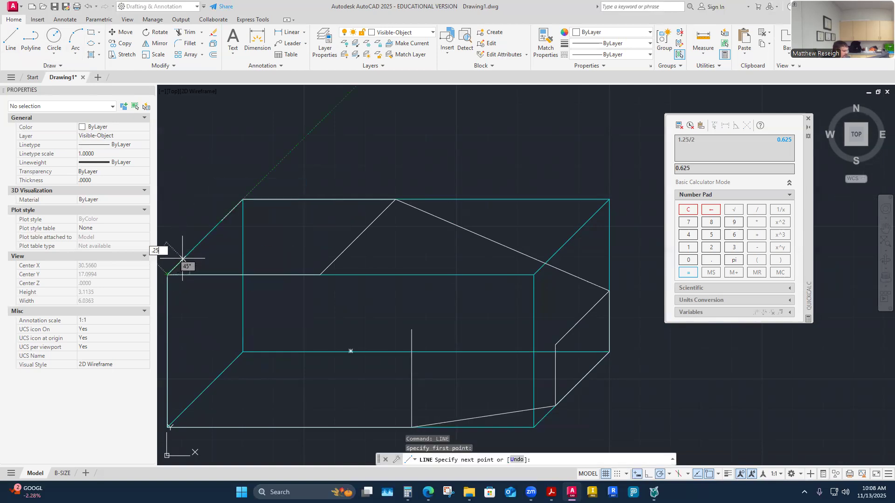
{"action": "key", "text": "Return"}
{"action": "key", "text": "Escape"}
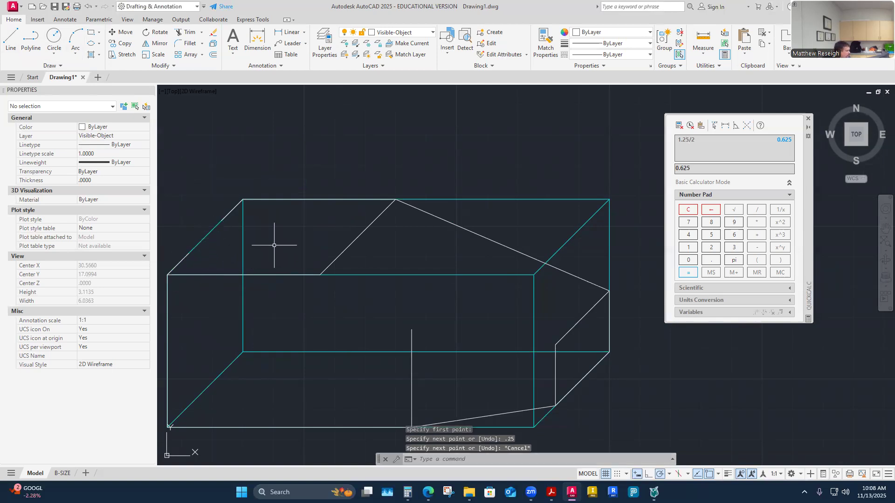
- Draw a .25 vertical line downward from the front end of the rear .25 segment on the receding top-left edge
{"action": "scroll", "coordinate": [229, 237], "scroll_direction": "up", "scroll_amount": 2}
{"action": "scroll", "coordinate": [284, 205], "scroll_direction": "down", "scroll_amount": 2}
{"action": "scroll", "coordinate": [242, 196], "scroll_direction": "up", "scroll_amount": 2}
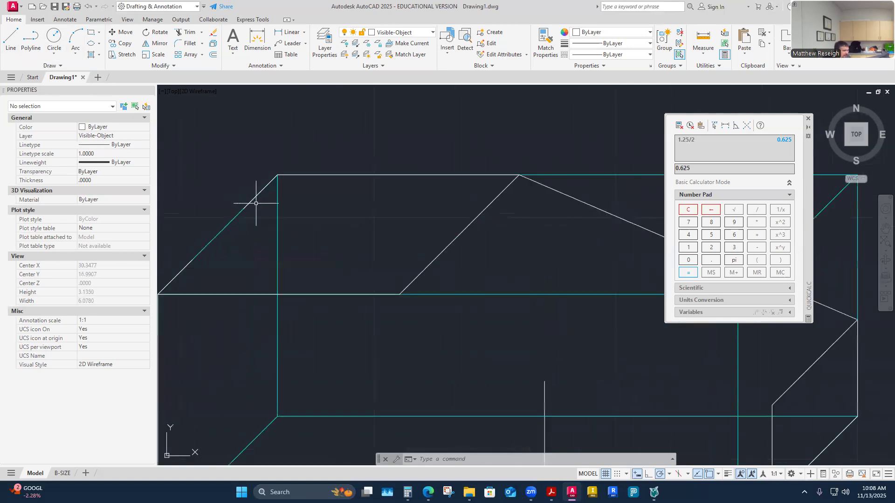
{"action": "left_click", "coordinate": [10, 39]}
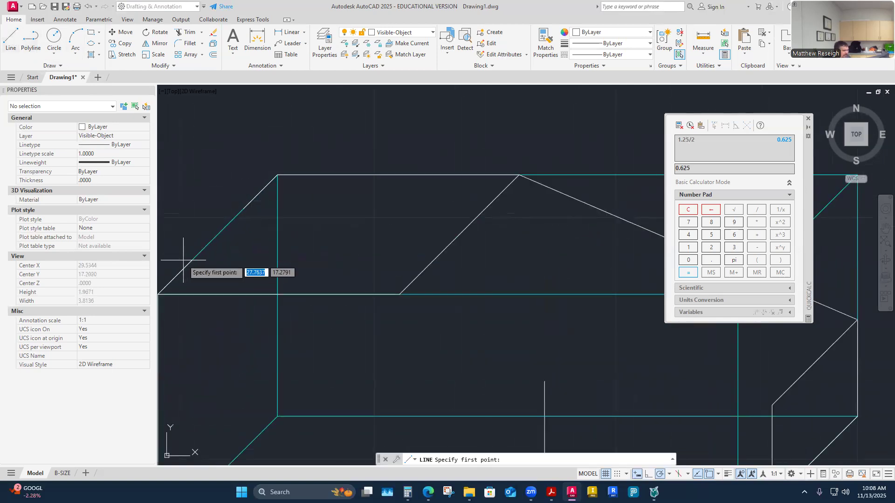
{"action": "left_click", "coordinate": [243, 209]}
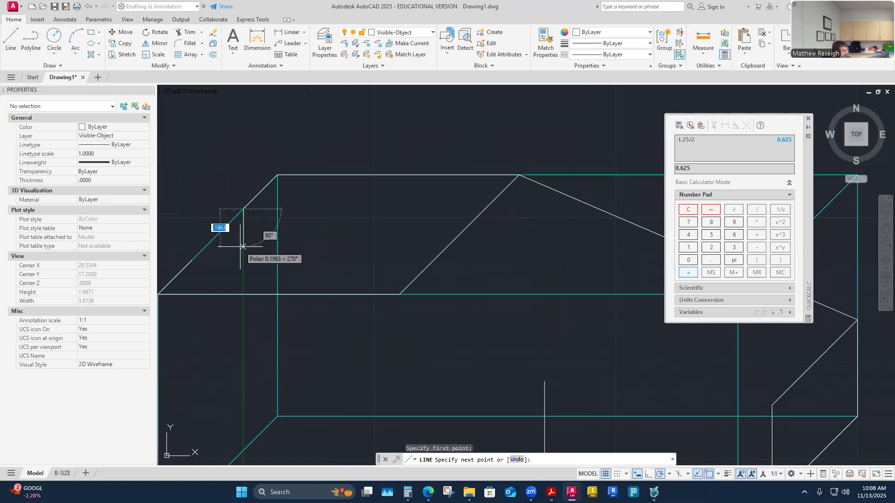
{"action": "type", "text": ".25"}
{"action": "key", "text": "Return"}
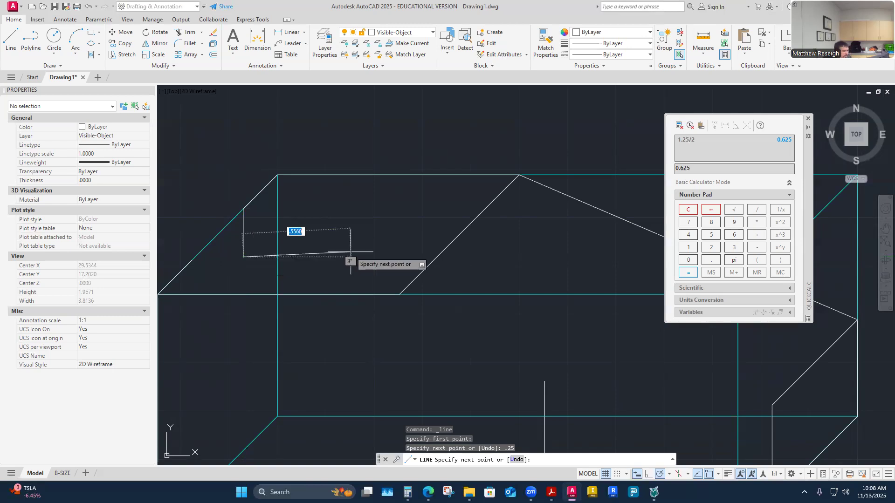
{"action": "key", "text": "Escape"}
- Draw a horizontal line from the top of the .25 vertical line across to the receding edge on the right of the top face
{"action": "scroll", "coordinate": [350, 200], "scroll_direction": "down", "scroll_amount": 3}
{"action": "scroll", "coordinate": [327, 201], "scroll_direction": "up", "scroll_amount": 3}
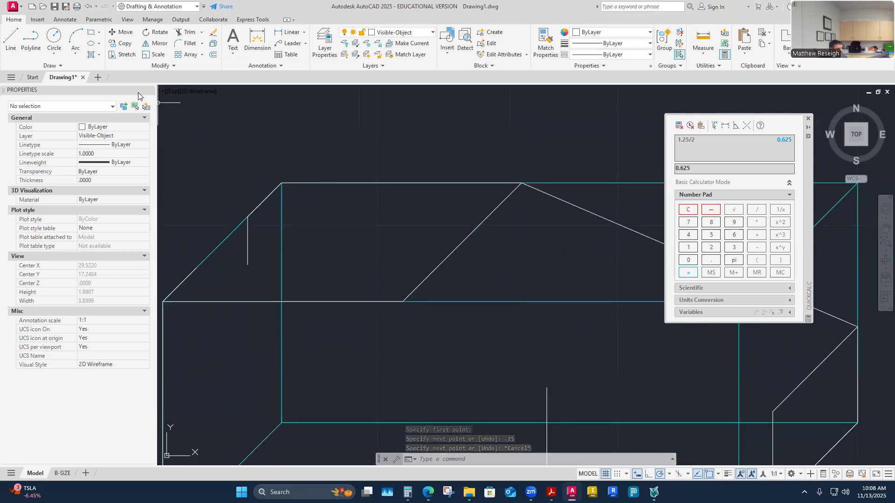
{"action": "left_click", "coordinate": [10, 39]}
{"action": "left_click", "coordinate": [247, 217]}
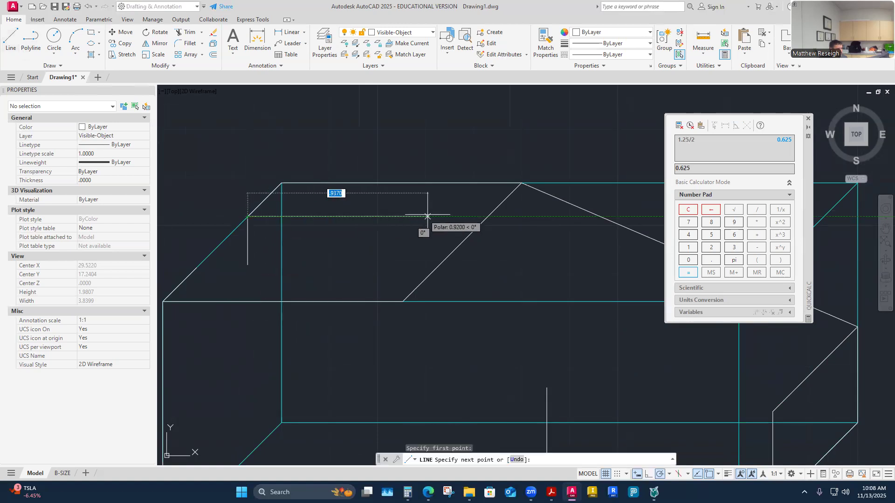
{"action": "left_click", "coordinate": [487, 216]}
{"action": "key", "text": "Escape"}
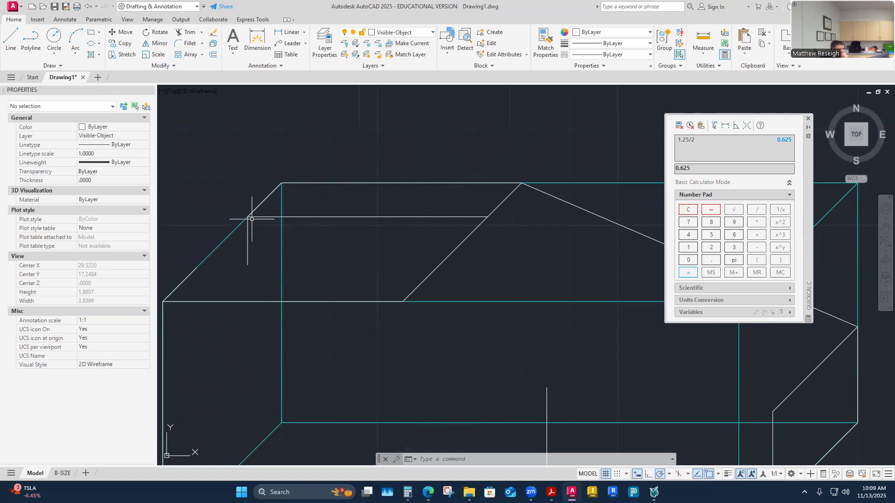
{"action": "left_click", "coordinate": [12, 42]}
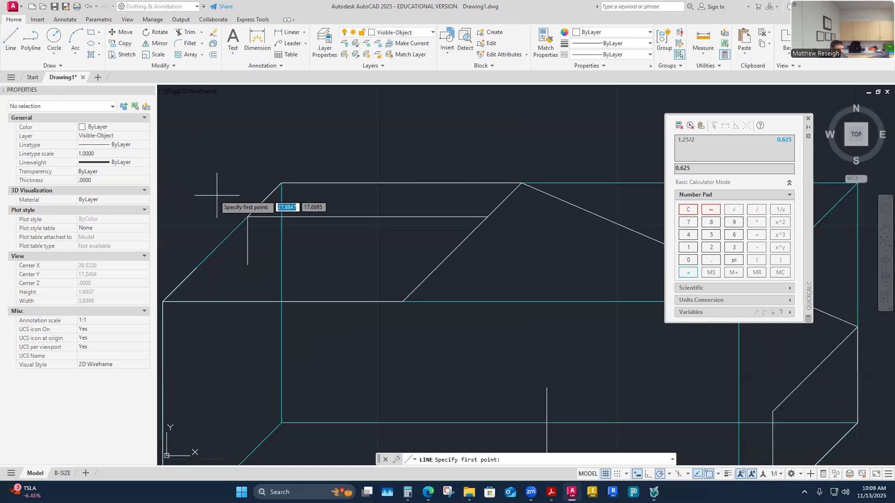
{"action": "type", "text": "``"}
{"action": "key", "text": "Escape"}
{"action": "key", "text": "Escape"}
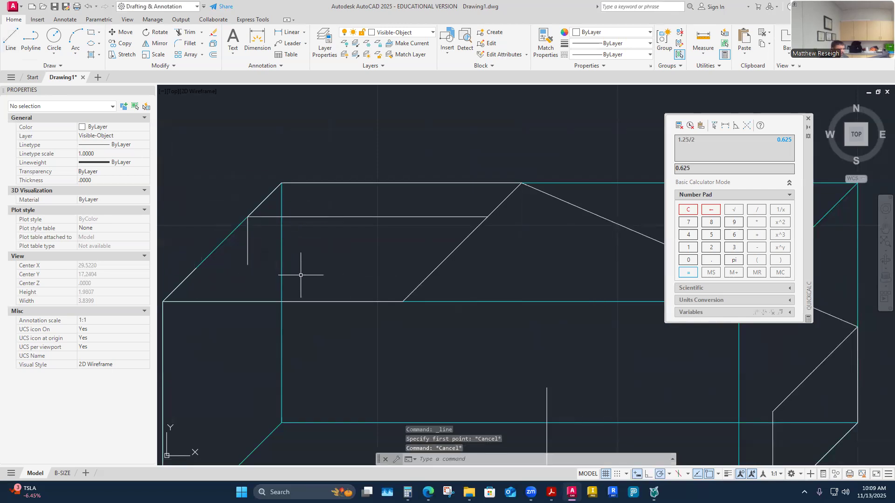
- Draw a horizontal line from the back end of the front .25 segment across the top face to its right receding edge
{"action": "left_click", "coordinate": [11, 39]}
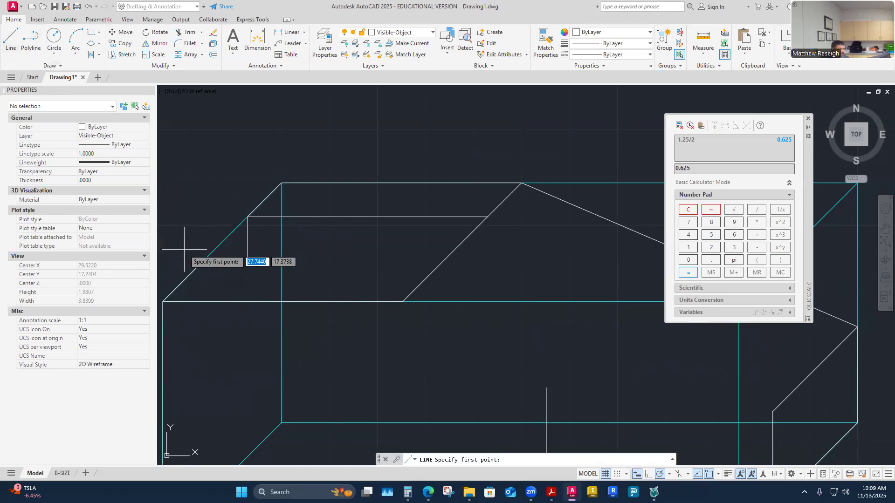
{"action": "left_click", "coordinate": [196, 267]}
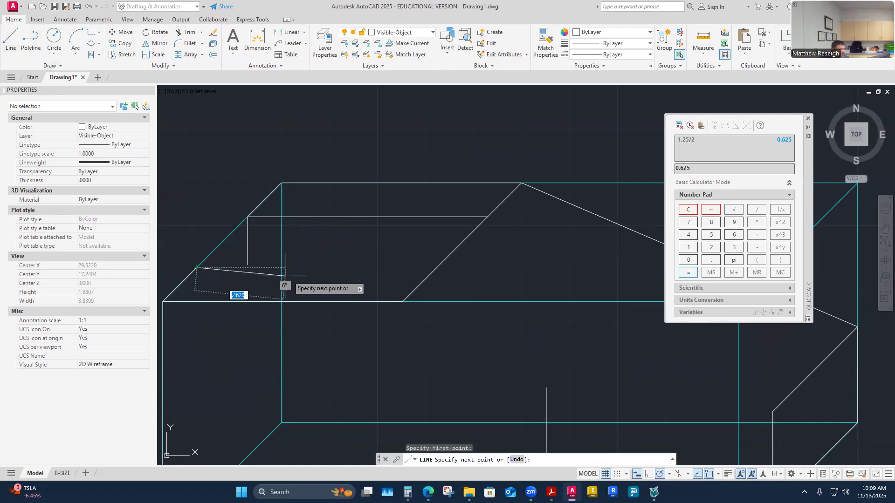
{"action": "left_click", "coordinate": [436, 268]}
{"action": "key", "text": "Escape"}
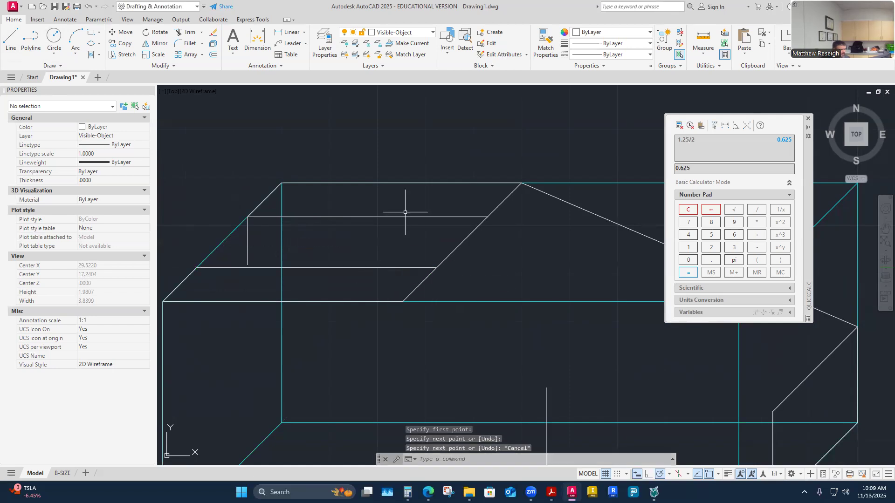
{"action": "scroll", "coordinate": [373, 278], "scroll_direction": "down", "scroll_amount": 2}
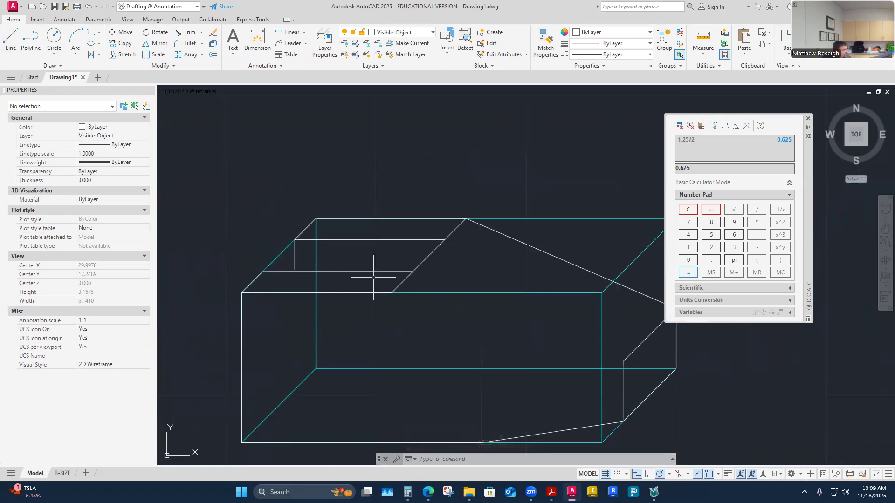
{"action": "scroll", "coordinate": [410, 303], "scroll_direction": "down", "scroll_amount": 3}
{"action": "scroll", "coordinate": [466, 313], "scroll_direction": "up", "scroll_amount": 3}
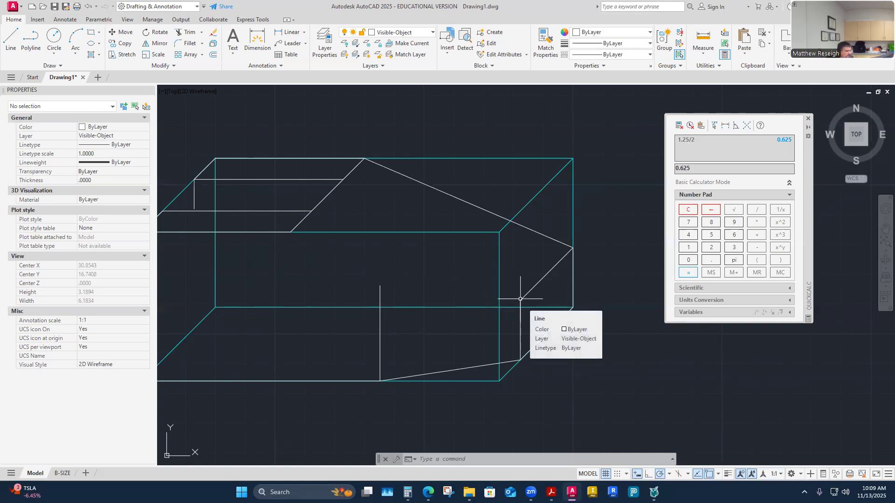
{"action": "scroll", "coordinate": [410, 279], "scroll_direction": "down", "scroll_amount": 4}
{"action": "scroll", "coordinate": [379, 280], "scroll_direction": "up", "scroll_amount": 4}
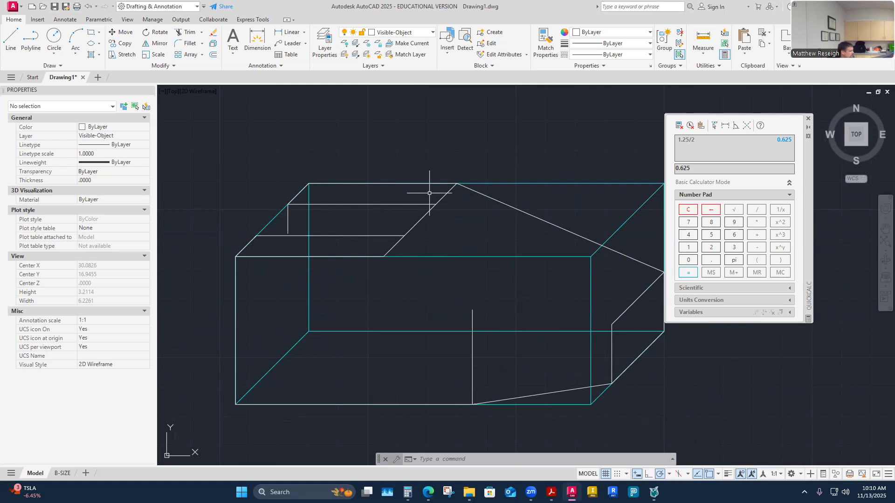
{"action": "scroll", "coordinate": [417, 231], "scroll_direction": "down", "scroll_amount": 3}
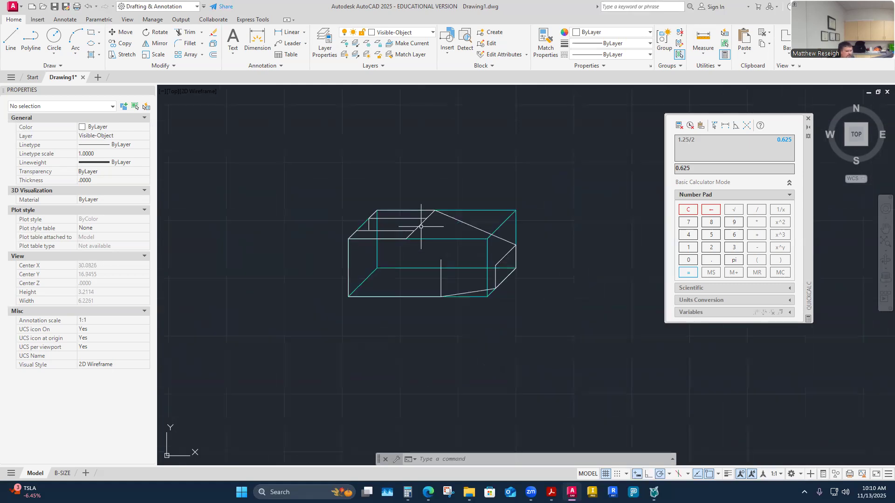
{"action": "scroll", "coordinate": [426, 229], "scroll_direction": "up", "scroll_amount": 3}
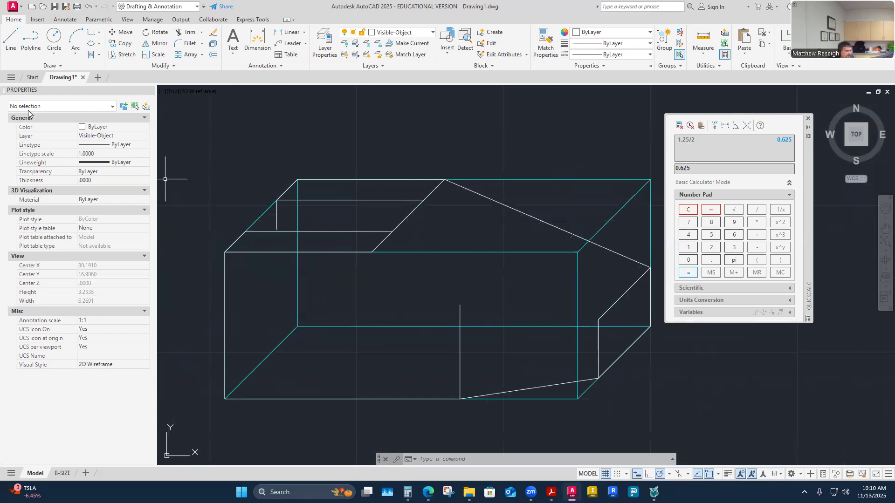
- Draw a horizontal slot-bottom line from the lower end of the .25 vertical line, ending past the top face's right receding edge
{"action": "left_click", "coordinate": [10, 39]}
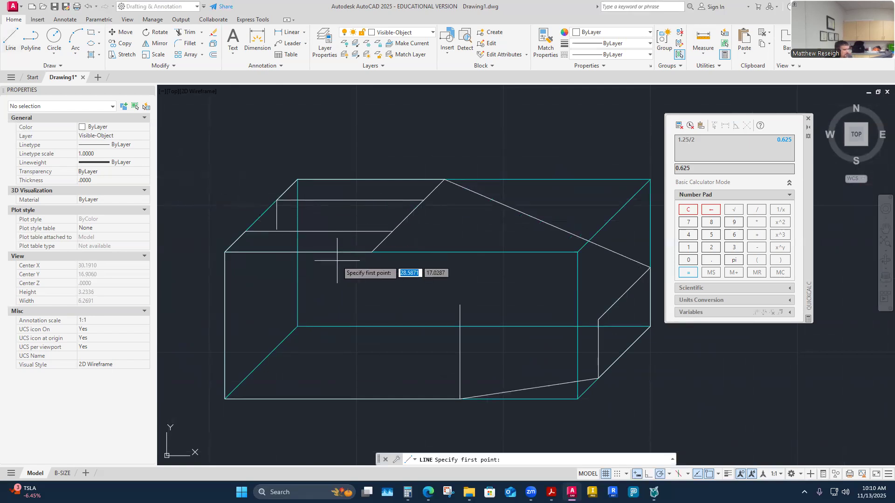
{"action": "scroll", "coordinate": [299, 214], "scroll_direction": "up", "scroll_amount": 3}
{"action": "left_click", "coordinate": [260, 244]}
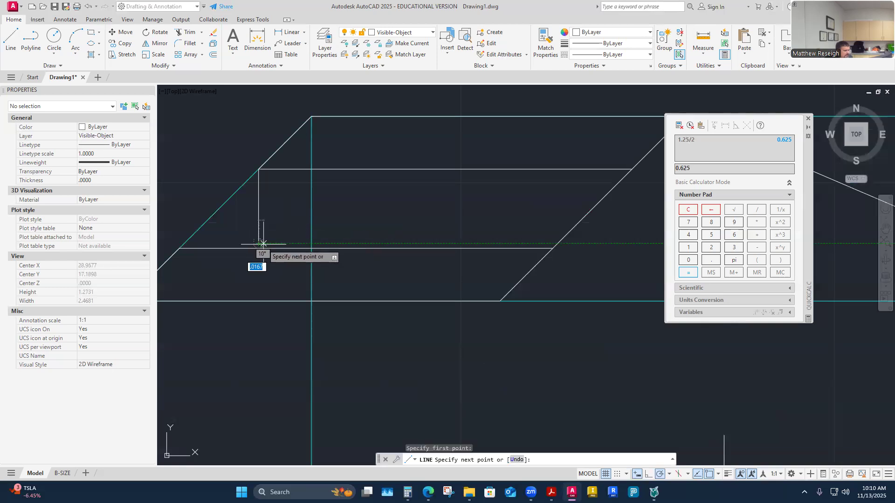
{"action": "scroll", "coordinate": [263, 244], "scroll_direction": "down", "scroll_amount": 3}
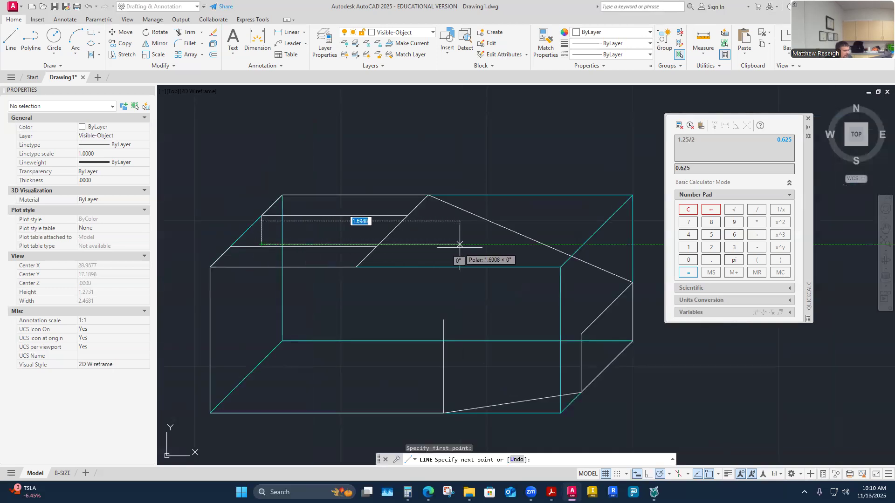
{"action": "left_click", "coordinate": [480, 244]}
{"action": "right_click", "coordinate": [480, 249]}
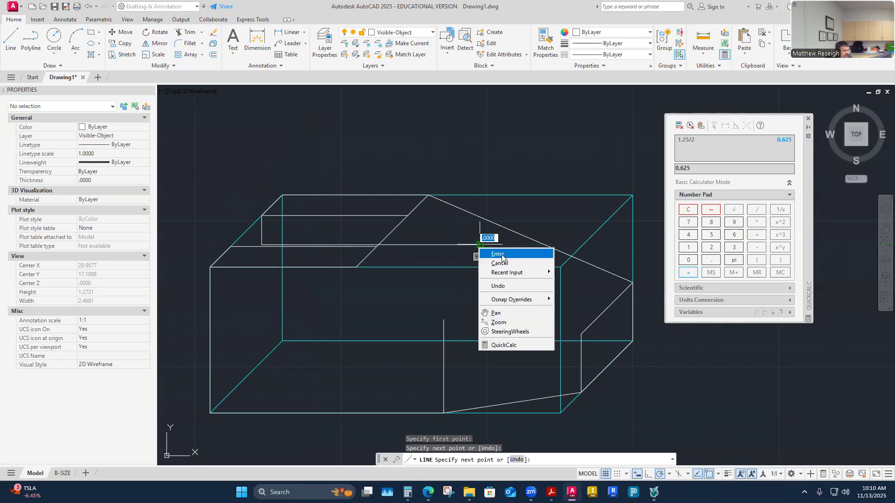
{"action": "left_click", "coordinate": [497, 254]}
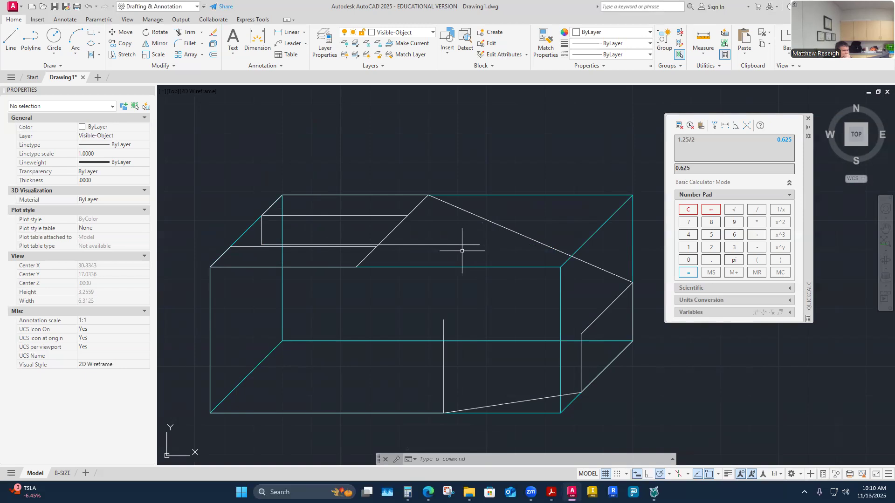
- Examine where the slot-bottom line runs relative to the top face and the sloped edge of the oblique view
{"action": "scroll", "coordinate": [417, 257], "scroll_direction": "down", "scroll_amount": 3}
{"action": "scroll", "coordinate": [445, 279], "scroll_direction": "up", "scroll_amount": 3}
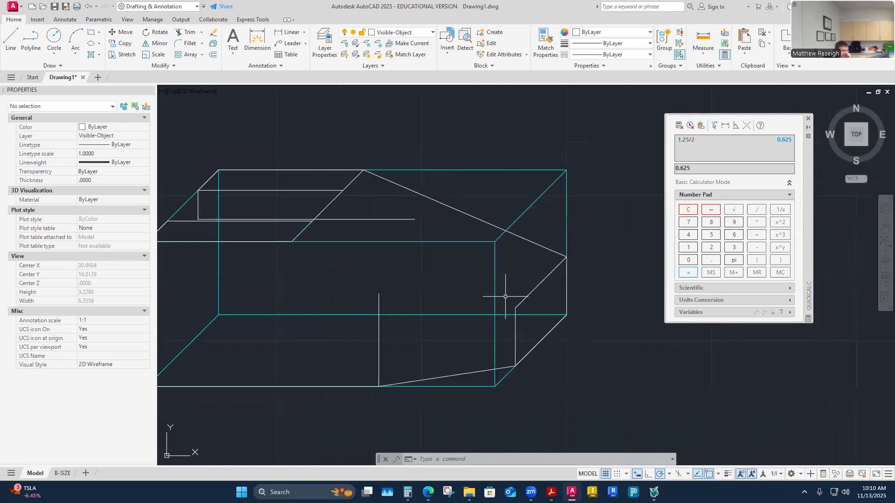
{"action": "scroll", "coordinate": [601, 295], "scroll_direction": "down", "scroll_amount": 2}
{"action": "scroll", "coordinate": [442, 296], "scroll_direction": "up", "scroll_amount": 2}
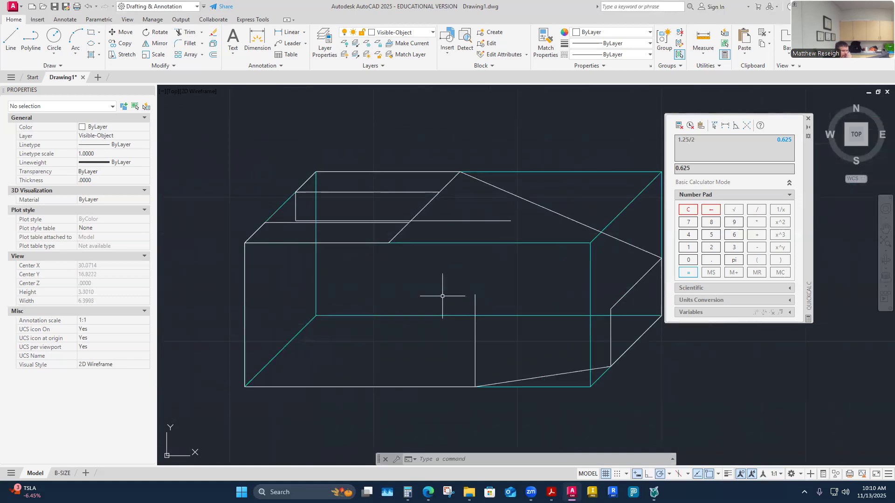
{"action": "scroll", "coordinate": [442, 295], "scroll_direction": "down", "scroll_amount": 5}
{"action": "scroll", "coordinate": [390, 268], "scroll_direction": "up", "scroll_amount": 3}
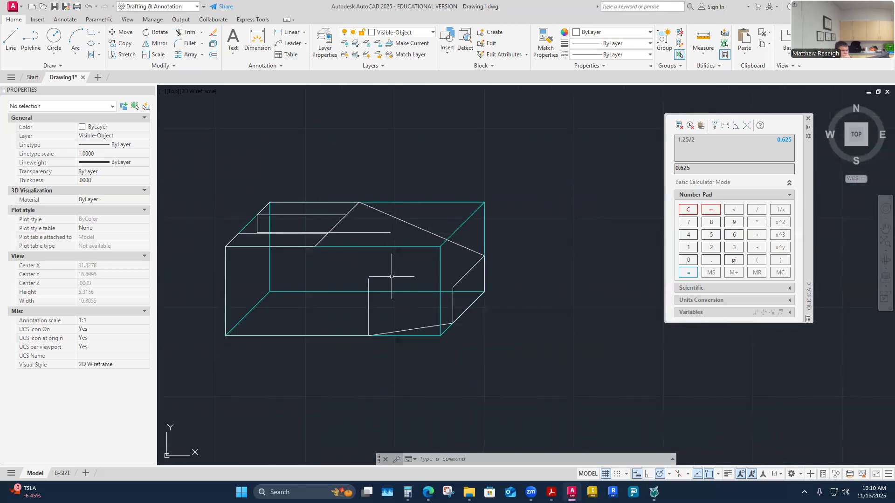
{"action": "scroll", "coordinate": [349, 229], "scroll_direction": "up", "scroll_amount": 3}
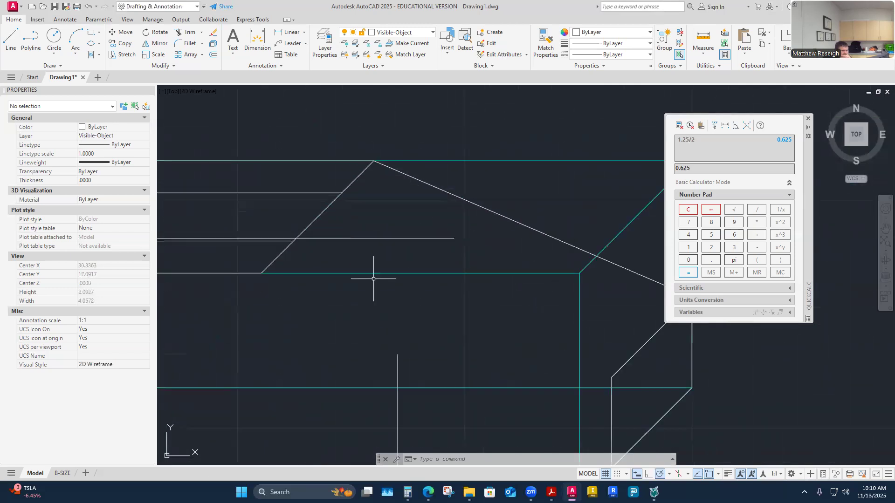
{"action": "scroll", "coordinate": [389, 338], "scroll_direction": "up", "scroll_amount": 2}
{"action": "scroll", "coordinate": [390, 334], "scroll_direction": "down", "scroll_amount": 5}
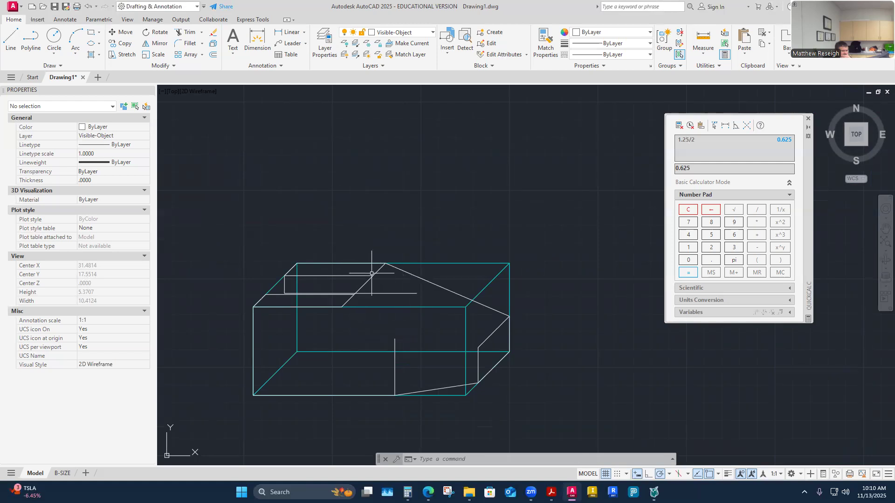
- Move the sloped line from the rear top edge down to the right side onto the Construction layer
{"action": "left_click", "coordinate": [414, 277]}
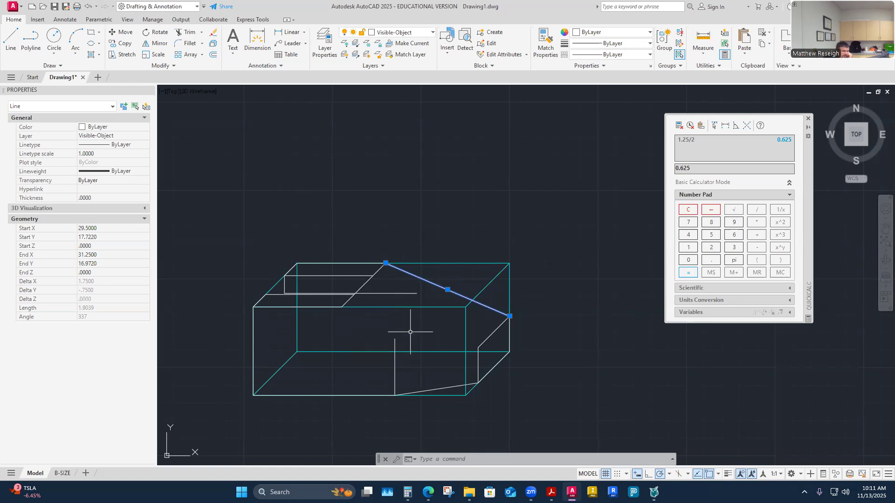
{"action": "scroll", "coordinate": [368, 298], "scroll_direction": "up", "scroll_amount": 4}
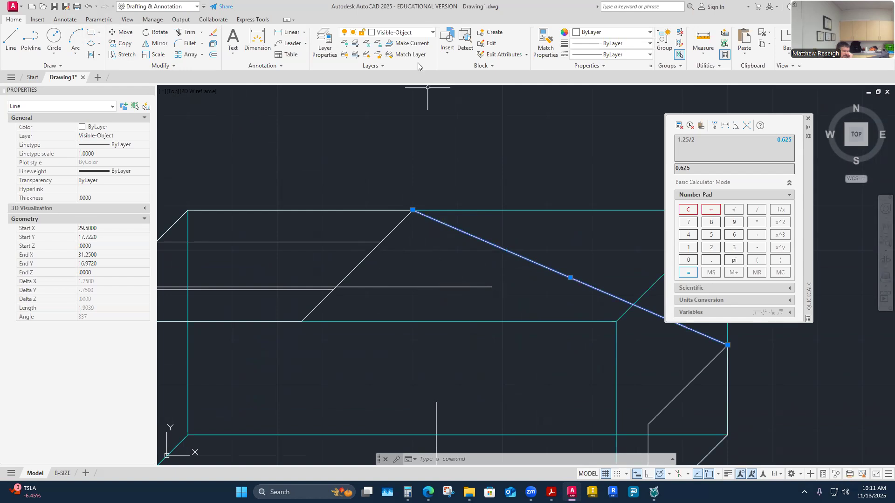
{"action": "left_click", "coordinate": [433, 32]}
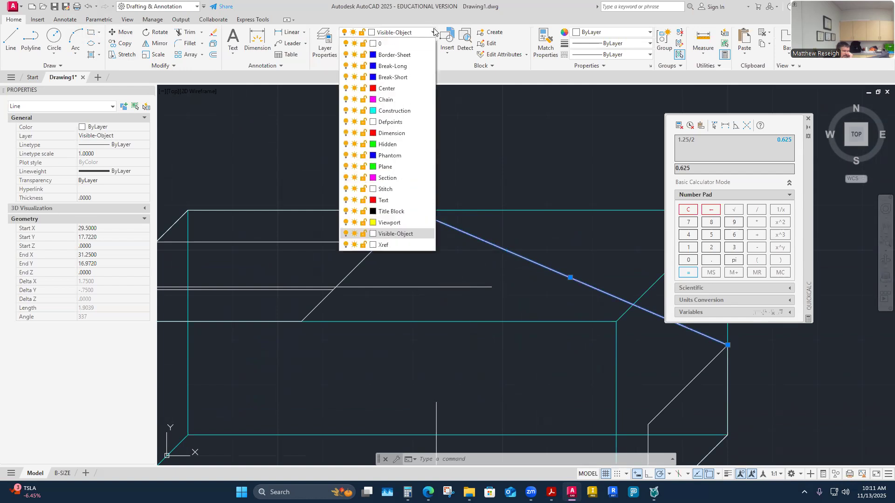
{"action": "left_click", "coordinate": [394, 110]}
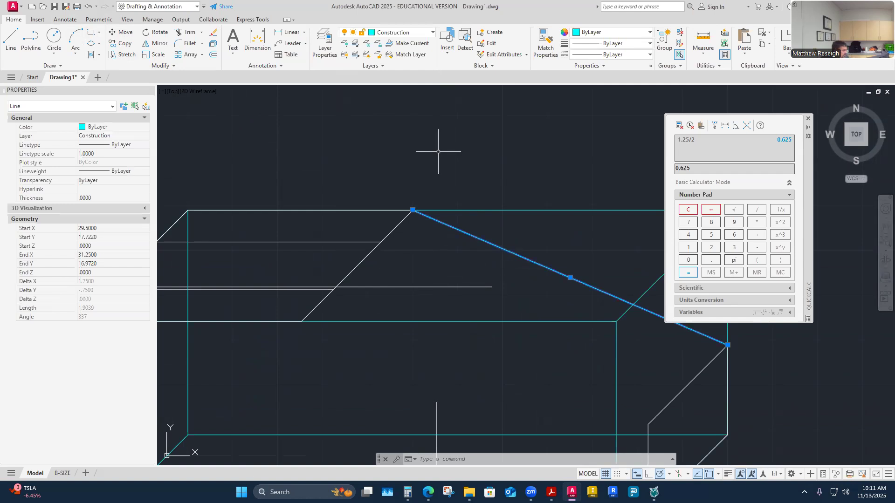
{"action": "key", "text": "Escape"}
{"action": "key", "text": "Escape"}
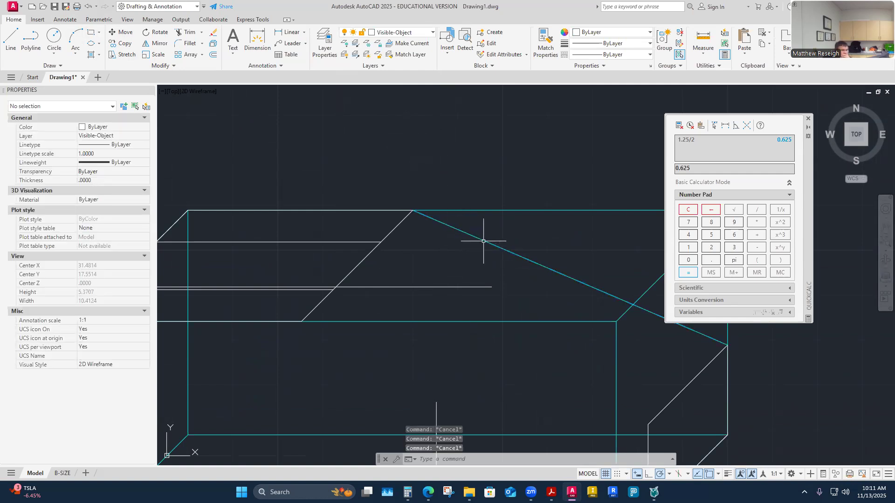
- Copy the sloped construction line from the rear top corner to the right end of the slot's back top edge
{"action": "left_click", "coordinate": [124, 43]}
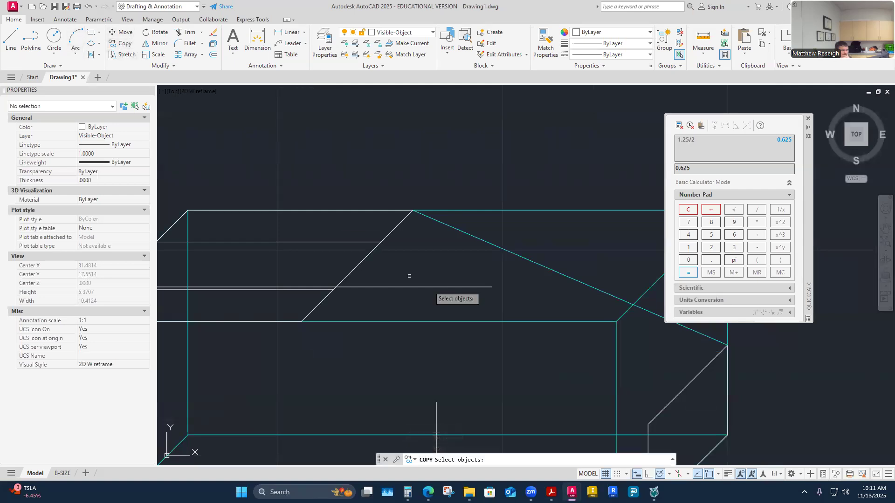
{"action": "left_click", "coordinate": [477, 239]}
{"action": "key", "text": "Return"}
{"action": "left_click", "coordinate": [413, 211]}
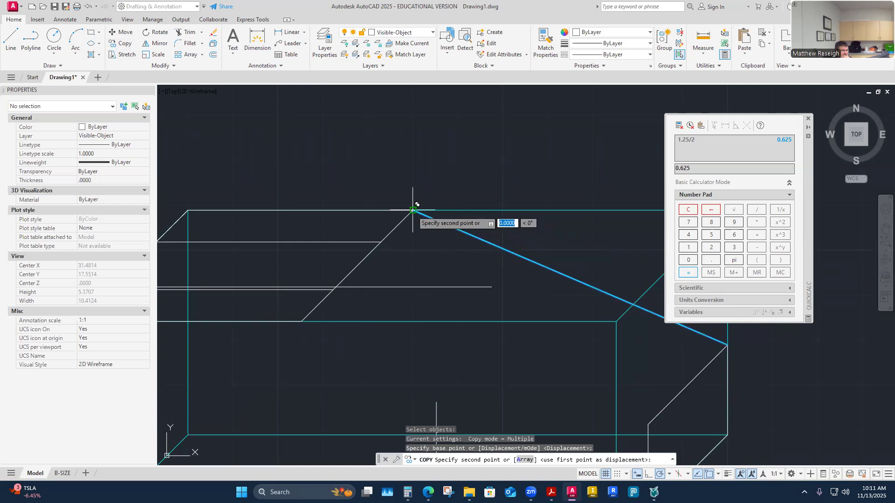
{"action": "scroll", "coordinate": [417, 205], "scroll_direction": "down", "scroll_amount": 2}
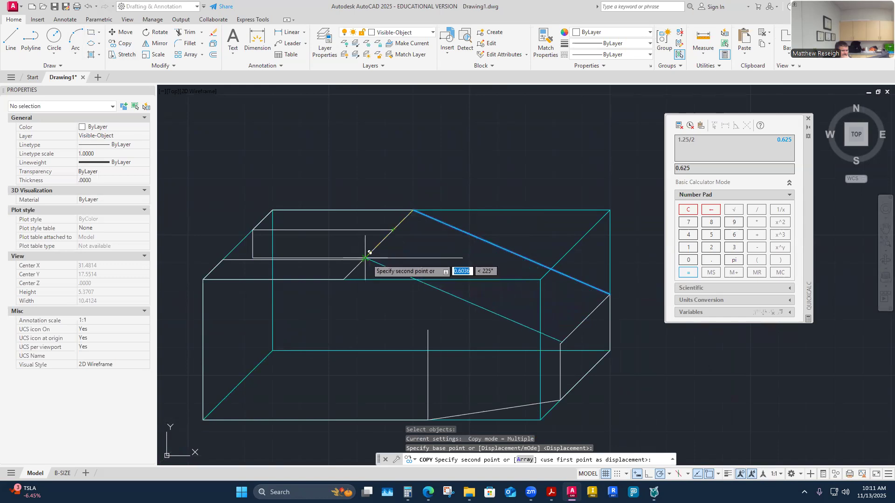
{"action": "scroll", "coordinate": [367, 256], "scroll_direction": "up", "scroll_amount": 4}
{"action": "scroll", "coordinate": [366, 233], "scroll_direction": "down", "scroll_amount": 5}
{"action": "scroll", "coordinate": [368, 232], "scroll_direction": "up", "scroll_amount": 3}
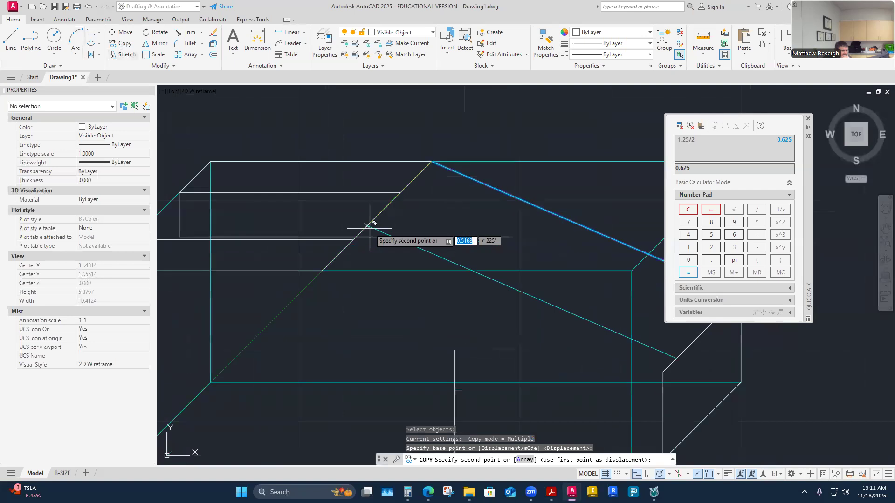
{"action": "left_click", "coordinate": [400, 192]}
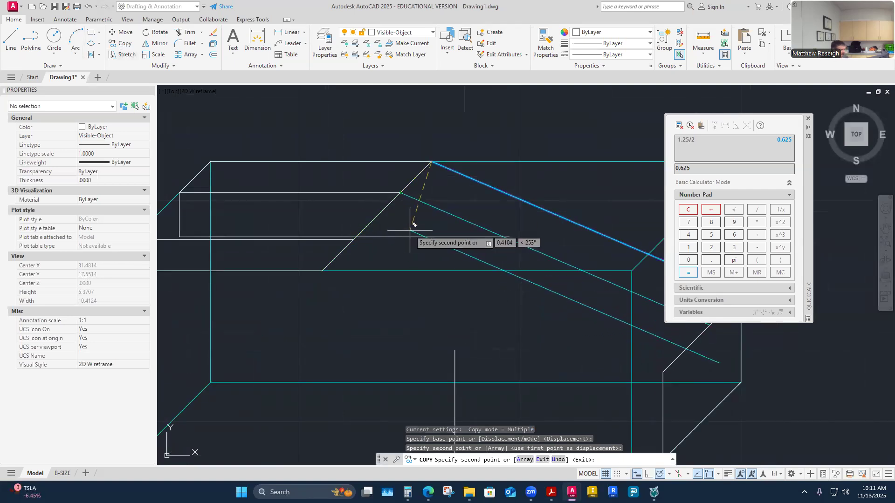
{"action": "key", "text": "Escape"}
- Trim the slot-bottom line's overhang past the copied sloped construction line
{"action": "scroll", "coordinate": [433, 228], "scroll_direction": "up", "scroll_amount": 7}
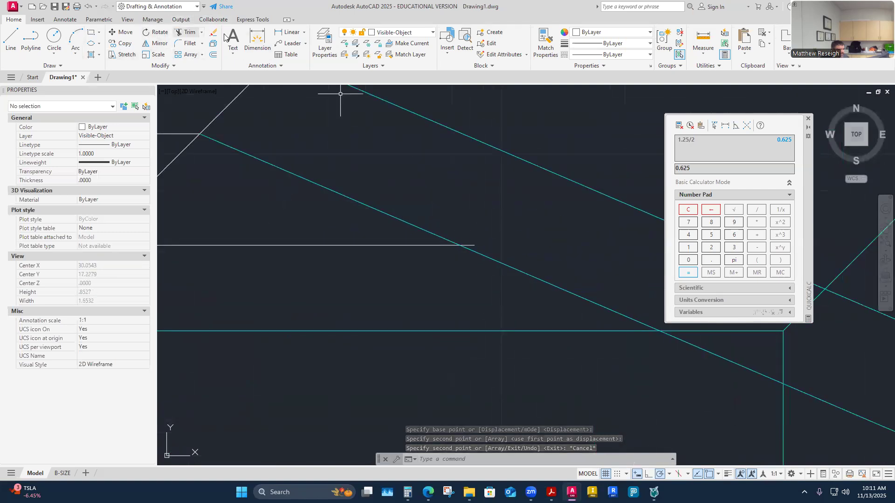
{"action": "left_click", "coordinate": [186, 33]}
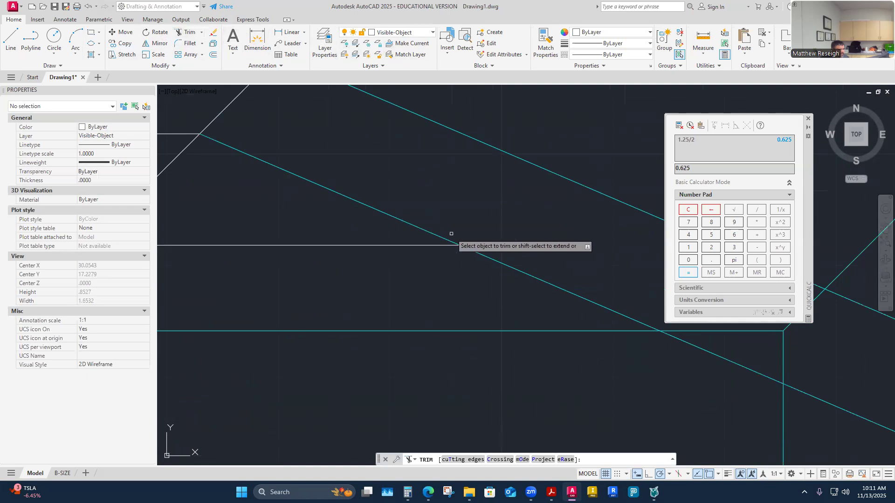
{"action": "key", "text": "Escape"}
{"action": "scroll", "coordinate": [496, 227], "scroll_direction": "down", "scroll_amount": 3}
{"action": "scroll", "coordinate": [496, 227], "scroll_direction": "down", "scroll_amount": 2}
{"action": "scroll", "coordinate": [579, 238], "scroll_direction": "up", "scroll_amount": 2}
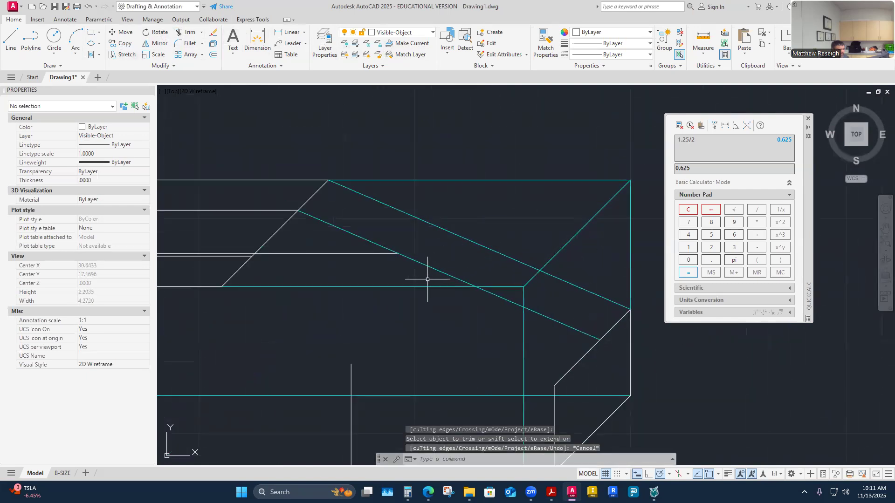
- Draw a visible line along the slope from the slot's back top edge to the right end of the slot-bottom line
{"action": "scroll", "coordinate": [373, 250], "scroll_direction": "down", "scroll_amount": 4}
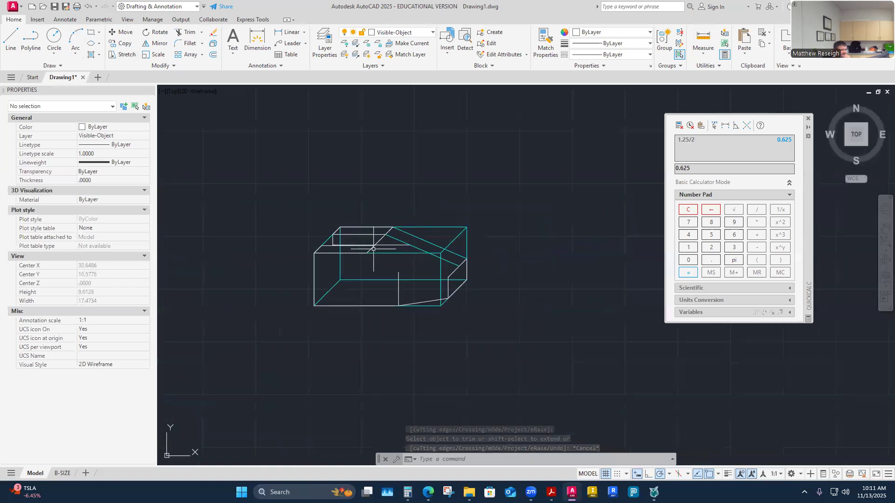
{"action": "scroll", "coordinate": [394, 244], "scroll_direction": "up", "scroll_amount": 6}
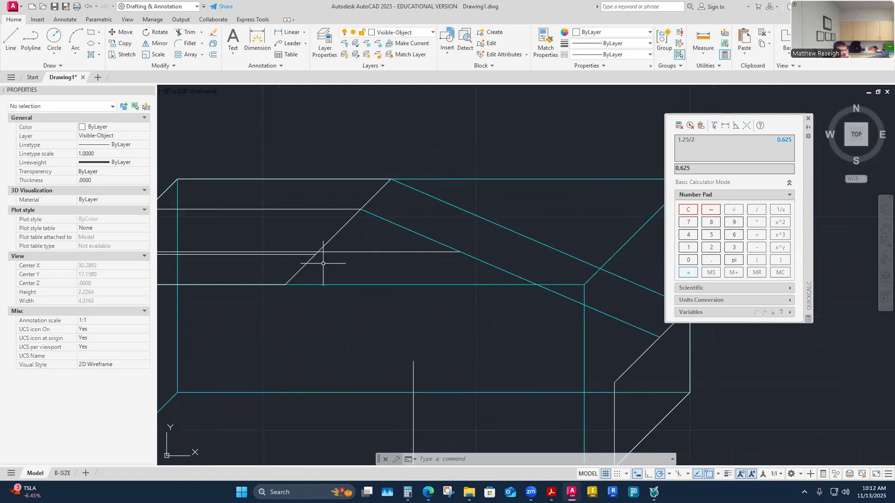
{"action": "scroll", "coordinate": [378, 272], "scroll_direction": "down", "scroll_amount": 4}
{"action": "scroll", "coordinate": [390, 262], "scroll_direction": "up", "scroll_amount": 3}
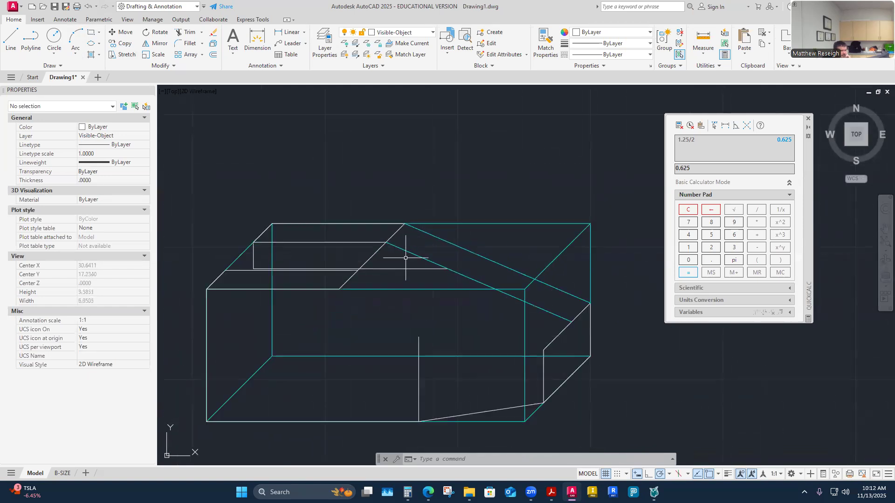
{"action": "scroll", "coordinate": [406, 258], "scroll_direction": "up", "scroll_amount": 1}
{"action": "left_click", "coordinate": [11, 37]}
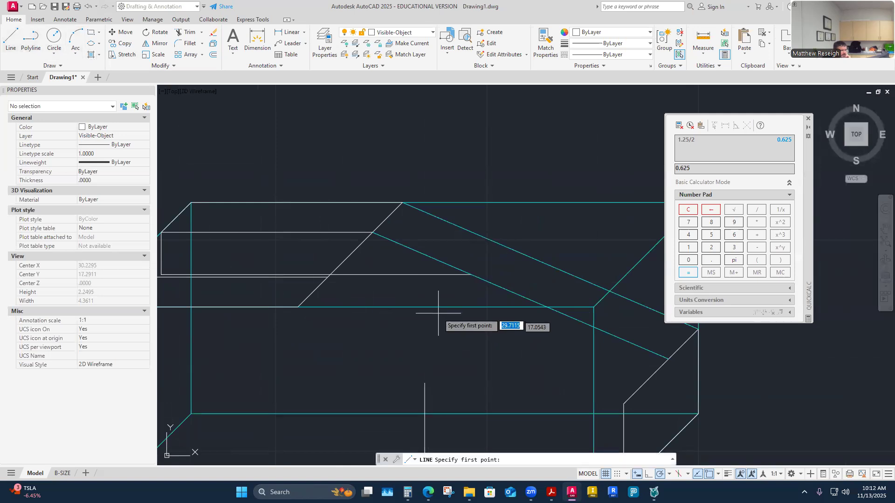
{"action": "left_click", "coordinate": [373, 233]}
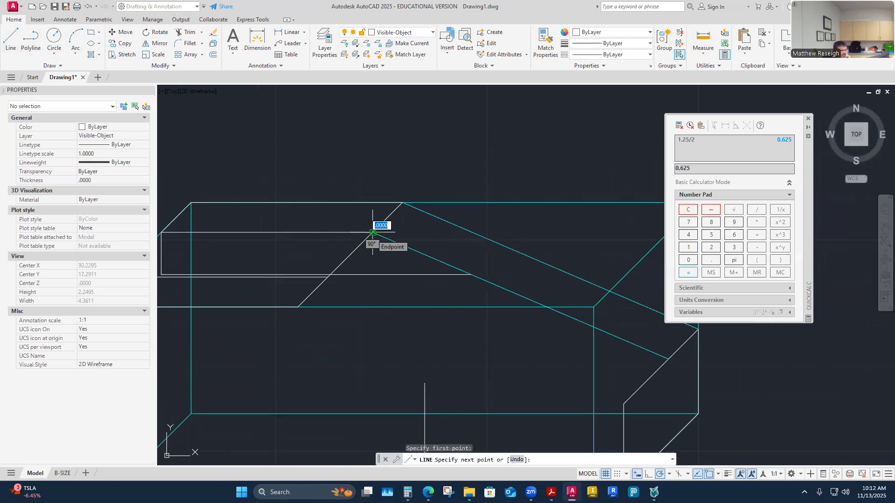
{"action": "left_click", "coordinate": [471, 275]}
{"action": "right_click", "coordinate": [471, 274]}
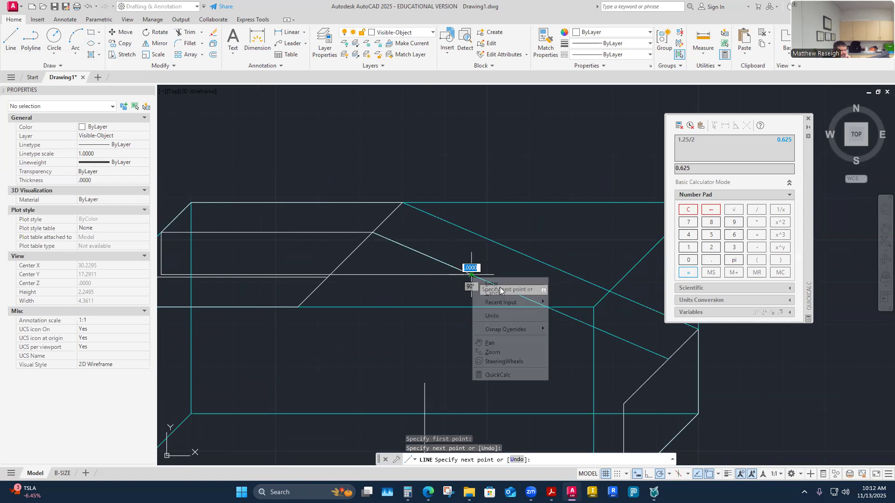
{"action": "left_click", "coordinate": [492, 283]}
{"action": "scroll", "coordinate": [483, 294], "scroll_direction": "down", "scroll_amount": 3}
{"action": "scroll", "coordinate": [488, 266], "scroll_direction": "up", "scroll_amount": 3}
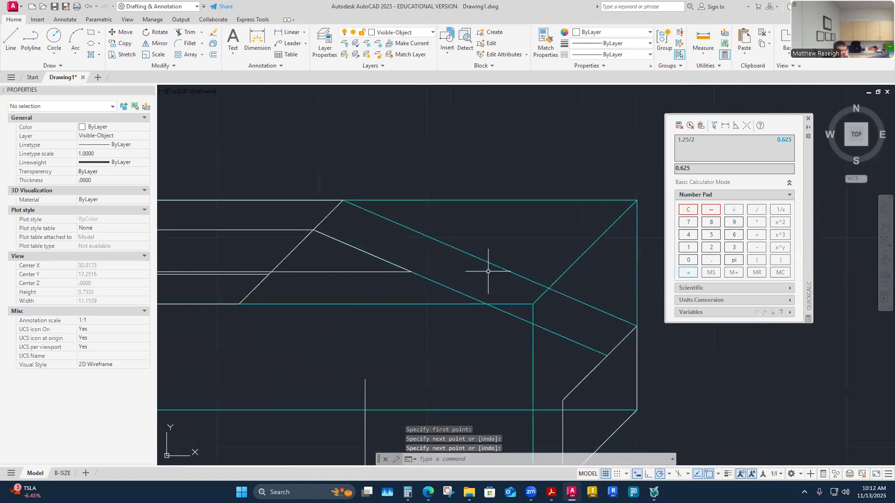
{"action": "left_click", "coordinate": [469, 255]}
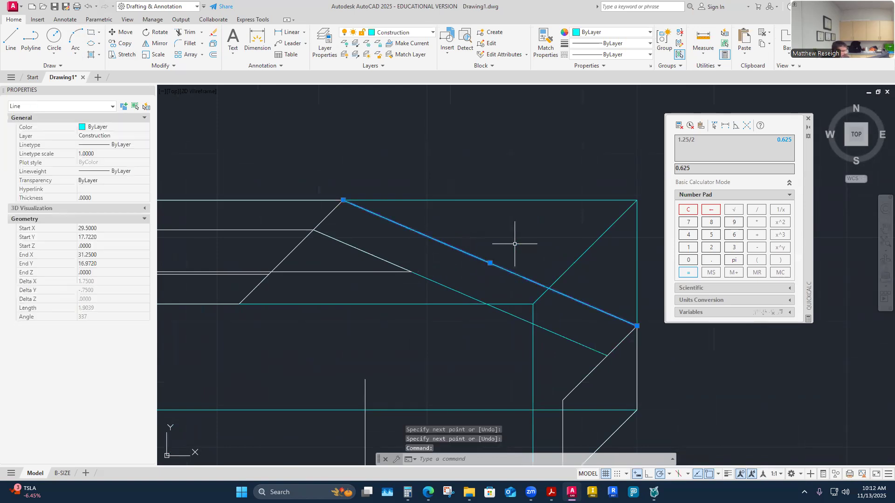
{"action": "key", "text": "Escape"}
{"action": "key", "text": "Escape"}
- Trim the top face's right receding edge between the slot's back top edge and the slot-bottom line
{"action": "scroll", "coordinate": [450, 257], "scroll_direction": "down", "scroll_amount": 3}
{"action": "scroll", "coordinate": [450, 257], "scroll_direction": "up", "scroll_amount": 5}
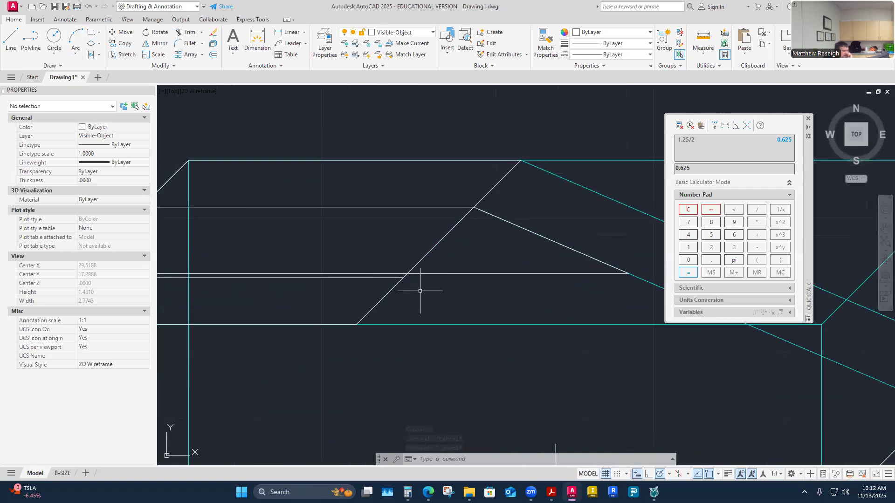
{"action": "left_click", "coordinate": [186, 32]}
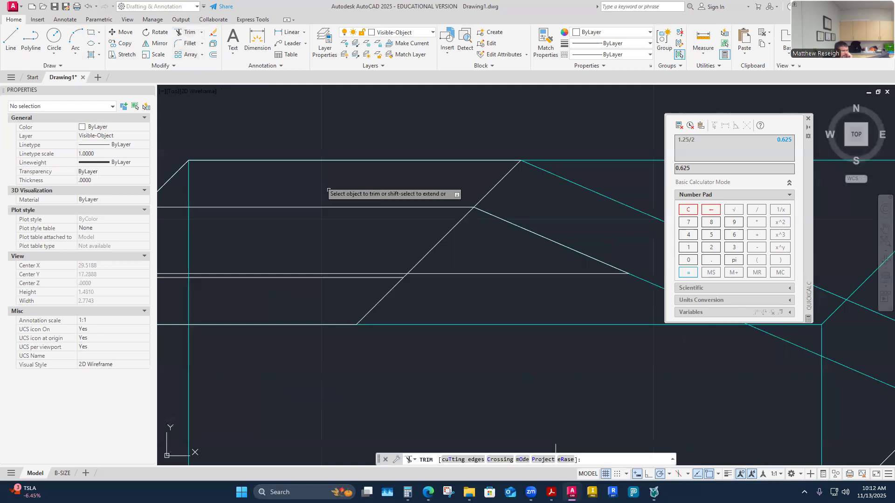
{"action": "left_click", "coordinate": [454, 225]}
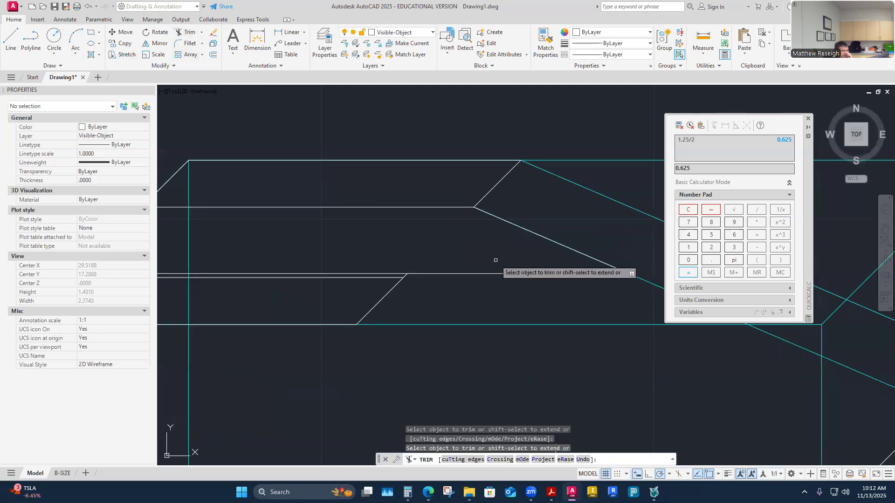
{"action": "scroll", "coordinate": [508, 269], "scroll_direction": "down", "scroll_amount": 3}
{"action": "scroll", "coordinate": [478, 250], "scroll_direction": "up", "scroll_amount": 2}
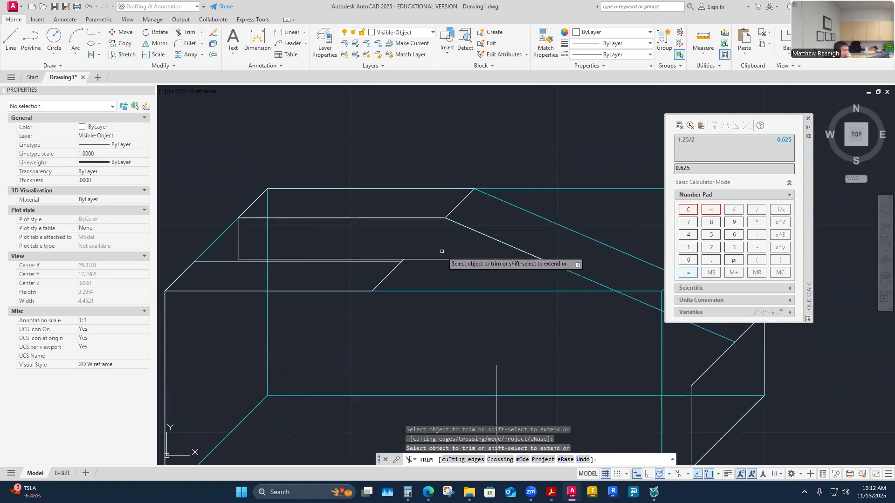
- Draw a .125 line from the right end of the slot-bottom line, receding forward at 45° down to the left
{"action": "scroll", "coordinate": [440, 251], "scroll_direction": "up", "scroll_amount": 2}
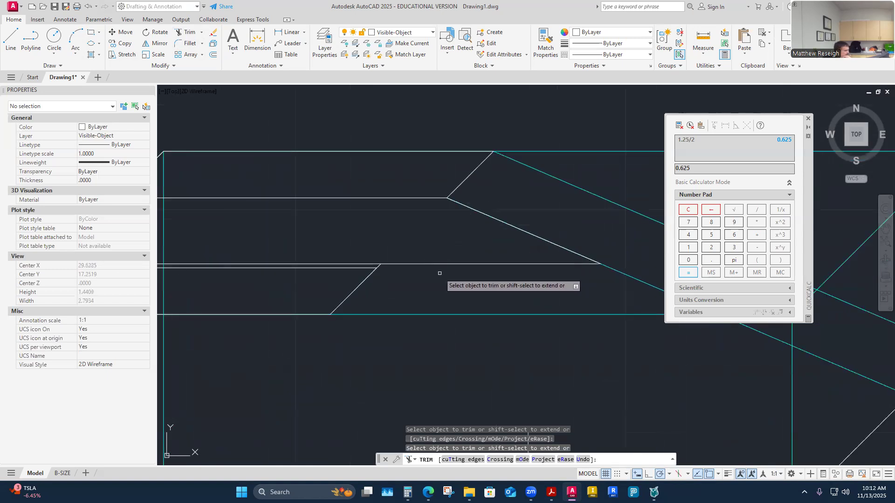
{"action": "scroll", "coordinate": [439, 274], "scroll_direction": "down", "scroll_amount": 4}
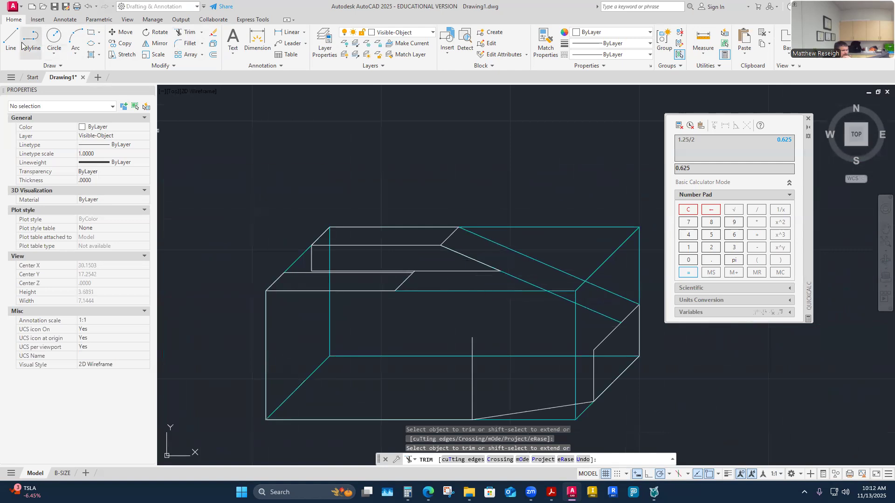
{"action": "scroll", "coordinate": [512, 310], "scroll_direction": "up", "scroll_amount": 6}
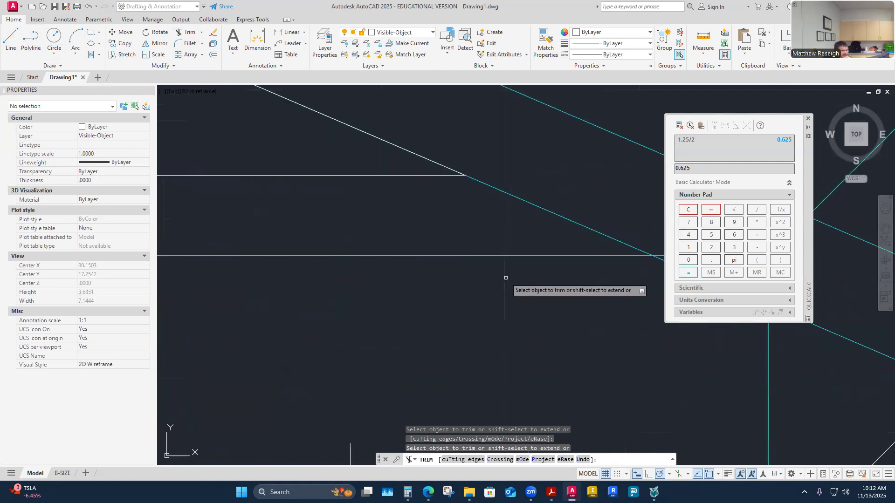
{"action": "left_click", "coordinate": [17, 40]}
{"action": "left_click", "coordinate": [465, 176]}
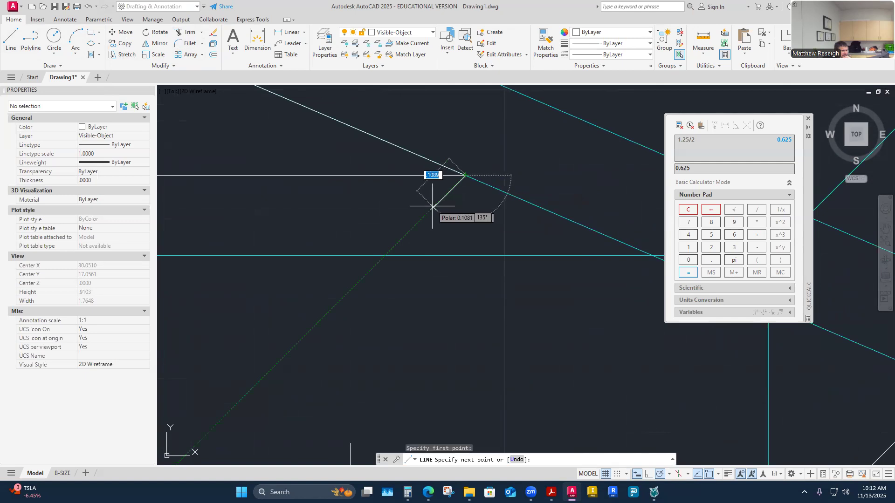
{"action": "type", "text": ".125"}
{"action": "key", "text": "Return"}
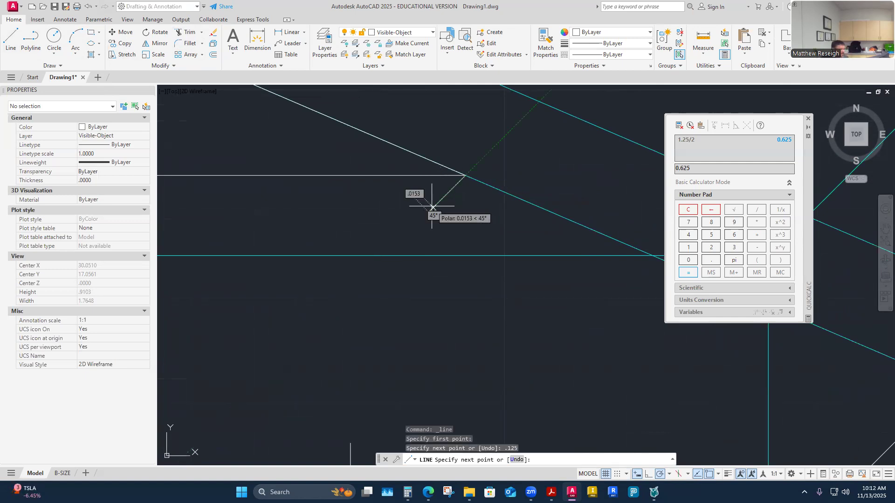
{"action": "key", "text": "Escape"}
- Copy the .125 receding line from the slot-bottom line's right end to its left end
{"action": "scroll", "coordinate": [475, 178], "scroll_direction": "down", "scroll_amount": 5}
{"action": "scroll", "coordinate": [476, 196], "scroll_direction": "up", "scroll_amount": 2}
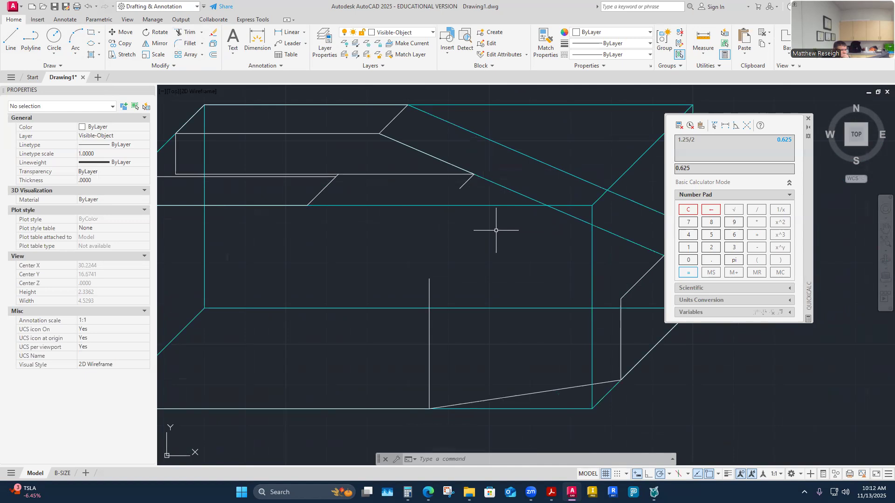
{"action": "scroll", "coordinate": [483, 226], "scroll_direction": "down", "scroll_amount": 3}
{"action": "scroll", "coordinate": [368, 187], "scroll_direction": "up", "scroll_amount": 8}
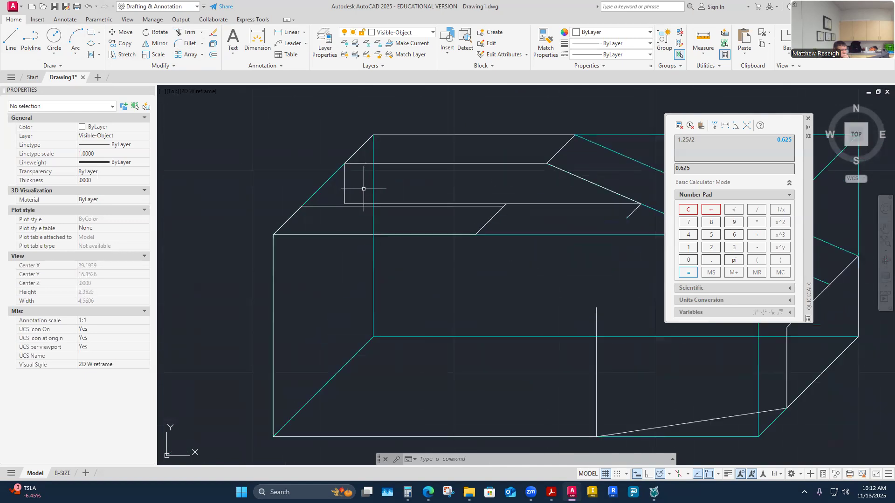
{"action": "scroll", "coordinate": [349, 205], "scroll_direction": "down", "scroll_amount": 5}
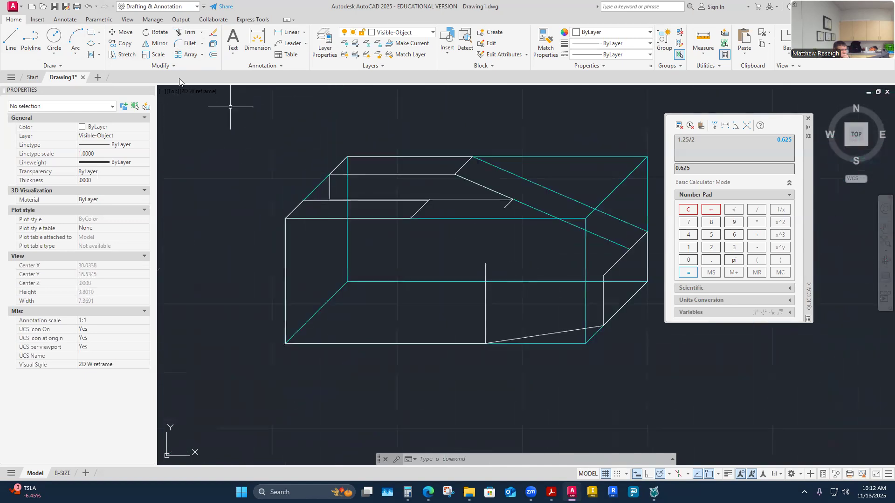
{"action": "left_click", "coordinate": [121, 43]}
{"action": "scroll", "coordinate": [537, 198], "scroll_direction": "up", "scroll_amount": 6}
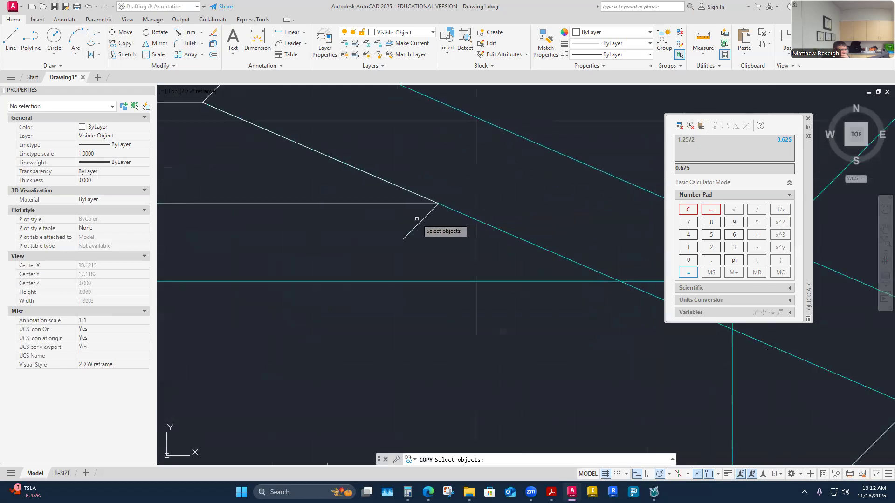
{"action": "left_click", "coordinate": [420, 223]}
{"action": "key", "text": "Return"}
{"action": "left_click", "coordinate": [438, 203]}
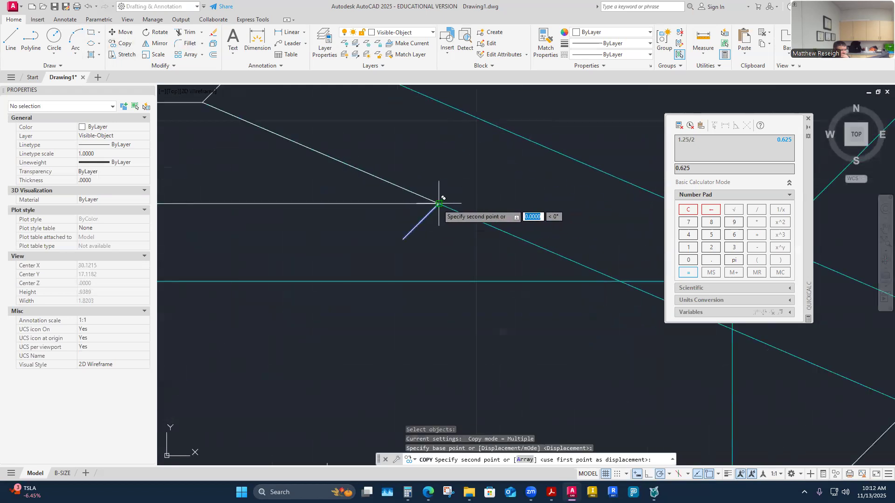
{"action": "scroll", "coordinate": [437, 203], "scroll_direction": "down", "scroll_amount": 4}
{"action": "scroll", "coordinate": [245, 231], "scroll_direction": "up", "scroll_amount": 6}
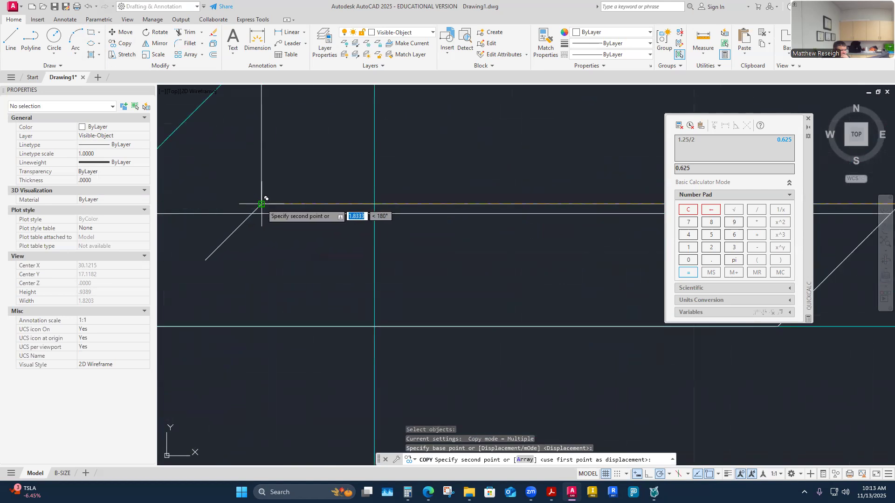
{"action": "left_click", "coordinate": [261, 204]}
{"action": "key", "text": "Escape"}
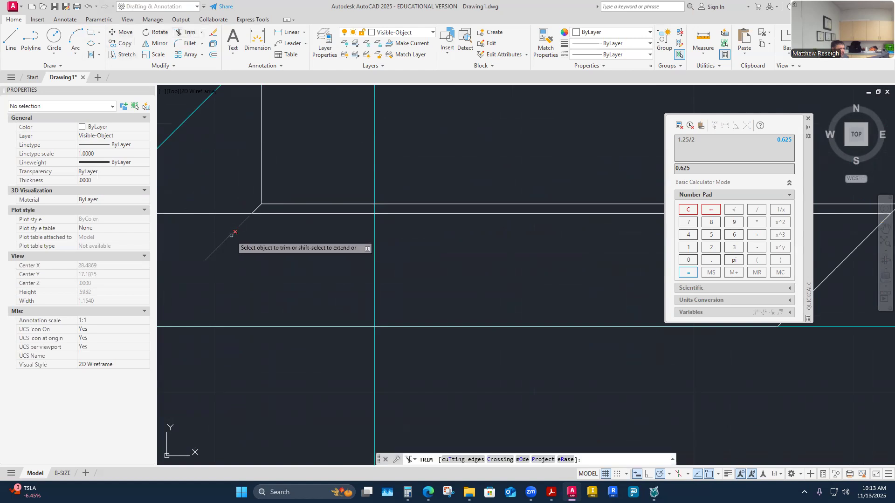
- Trim the copied receding line where it runs below the slot's front top edge
{"action": "key", "text": "Escape"}
{"action": "scroll", "coordinate": [247, 247], "scroll_direction": "down", "scroll_amount": 3}
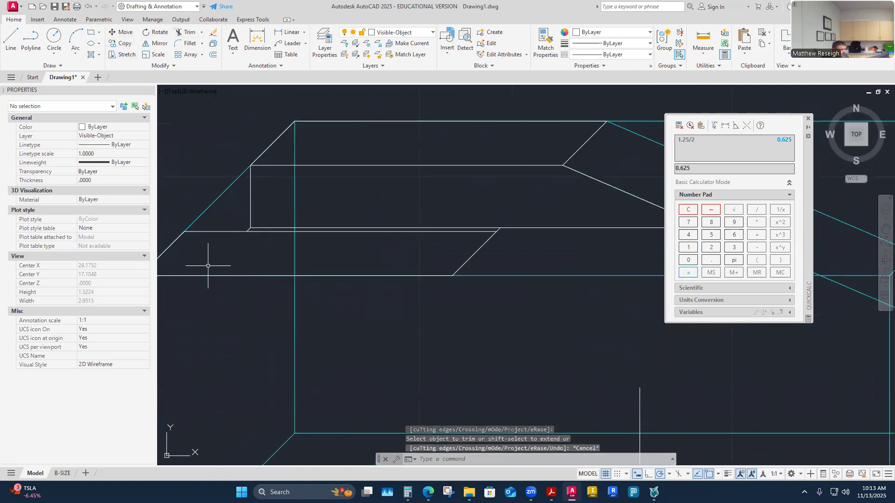
{"action": "scroll", "coordinate": [260, 238], "scroll_direction": "down", "scroll_amount": 4}
{"action": "scroll", "coordinate": [292, 236], "scroll_direction": "up", "scroll_amount": 3}
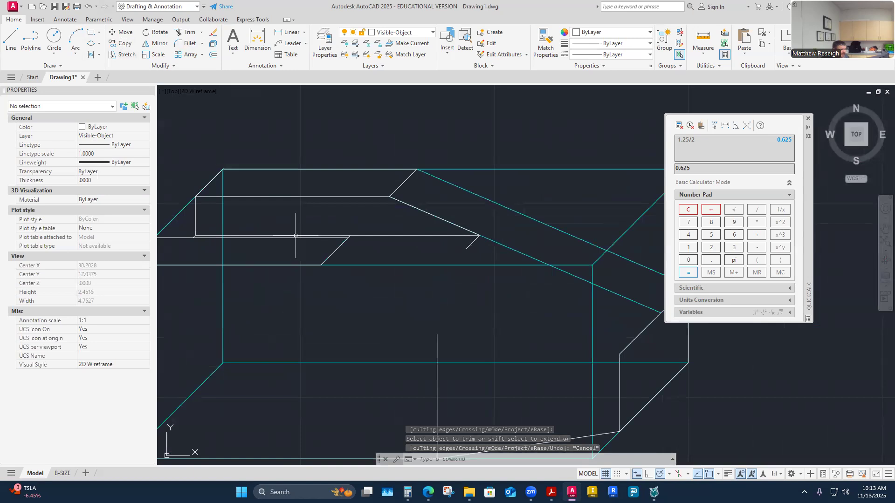
{"action": "scroll", "coordinate": [296, 235], "scroll_direction": "down", "scroll_amount": 2}
{"action": "scroll", "coordinate": [245, 236], "scroll_direction": "up", "scroll_amount": 2}
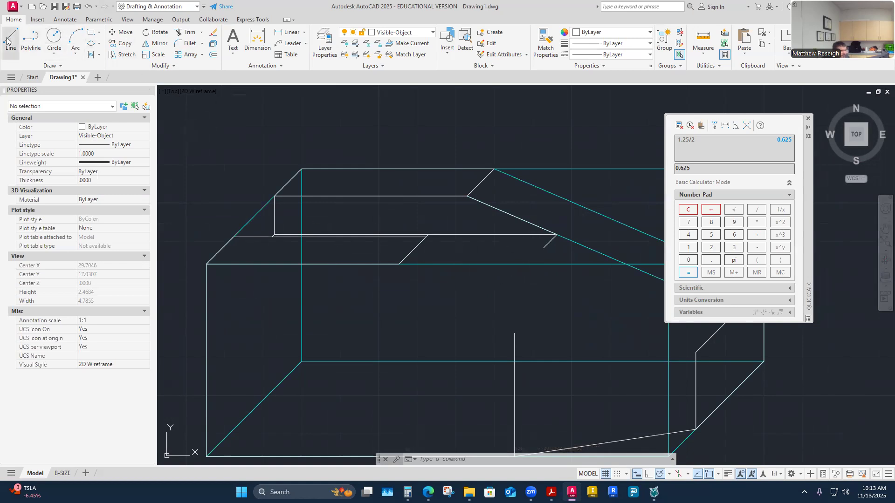
- Draw a horizontal line from the front end of the slot's .125 receding line leftward past the top face's right receding edge
{"action": "type", "text": "l"}
{"action": "key", "text": "Return"}
{"action": "left_click", "coordinate": [543, 248]}
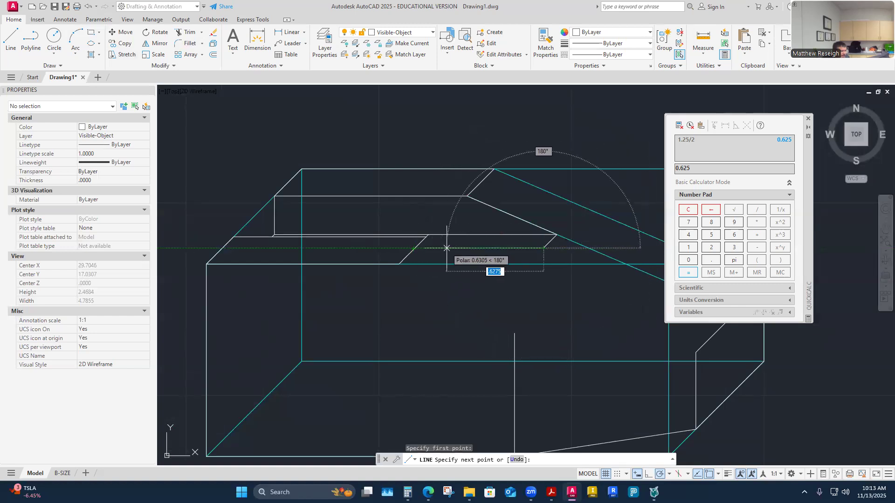
{"action": "left_click", "coordinate": [402, 247]}
{"action": "right_click", "coordinate": [402, 247]}
{"action": "left_click", "coordinate": [419, 255]}
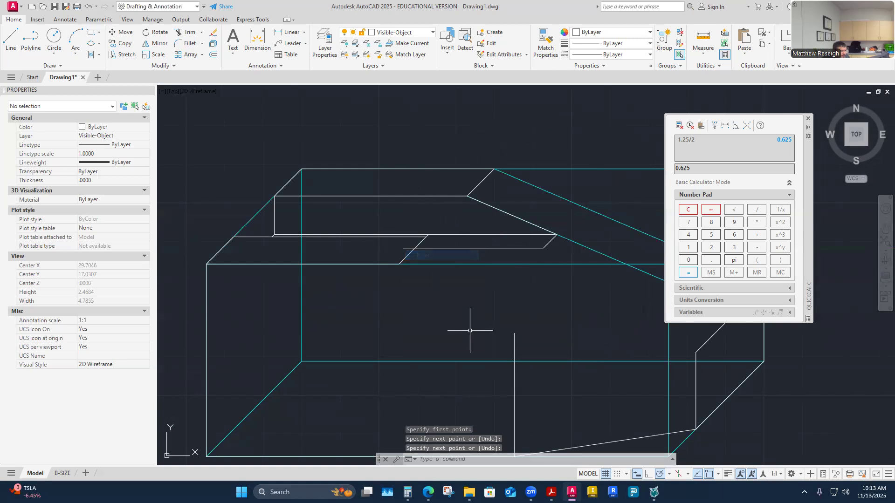
- Trim the tip of the top face's right receding edge between the slot's front top edge and the slot-bottom line
{"action": "scroll", "coordinate": [414, 296], "scroll_direction": "down", "scroll_amount": 1}
{"action": "scroll", "coordinate": [489, 293], "scroll_direction": "up", "scroll_amount": 1}
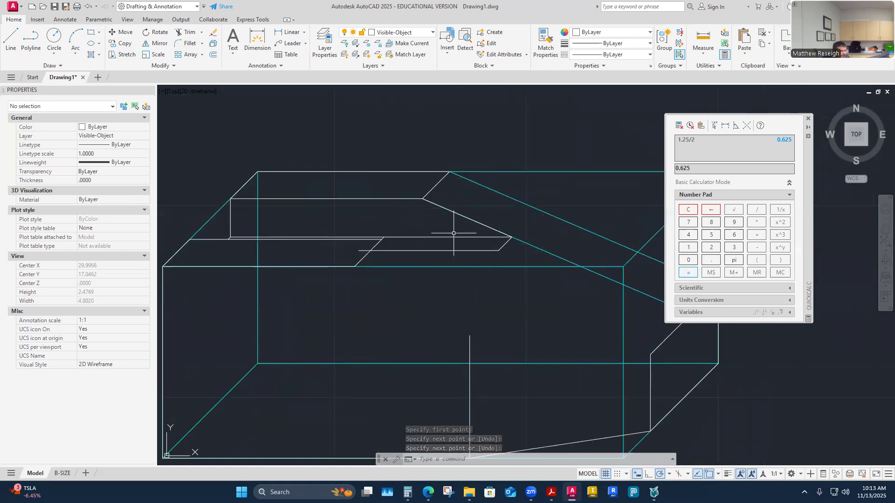
{"action": "scroll", "coordinate": [368, 244], "scroll_direction": "up", "scroll_amount": 5}
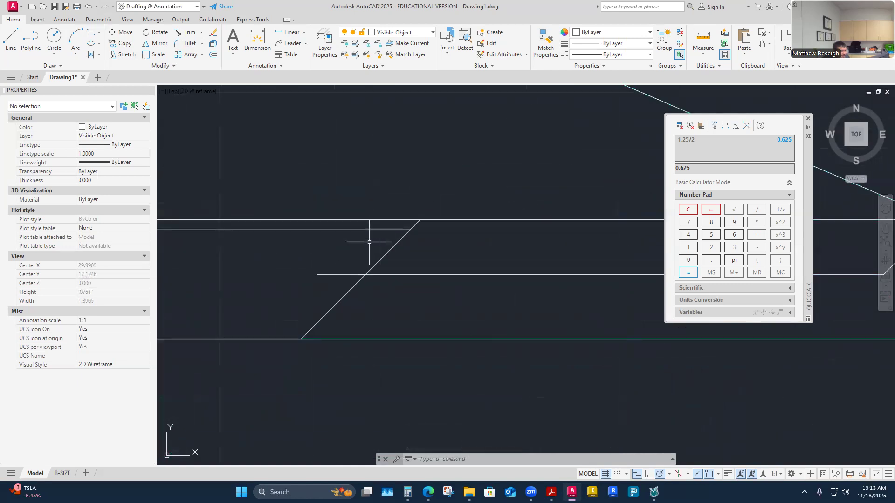
{"action": "scroll", "coordinate": [410, 224], "scroll_direction": "down", "scroll_amount": 3}
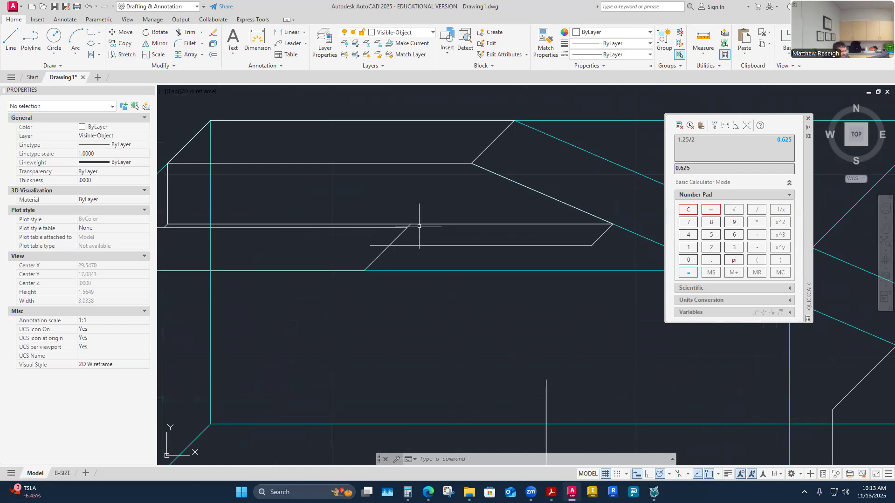
{"action": "scroll", "coordinate": [408, 225], "scroll_direction": "up", "scroll_amount": 3}
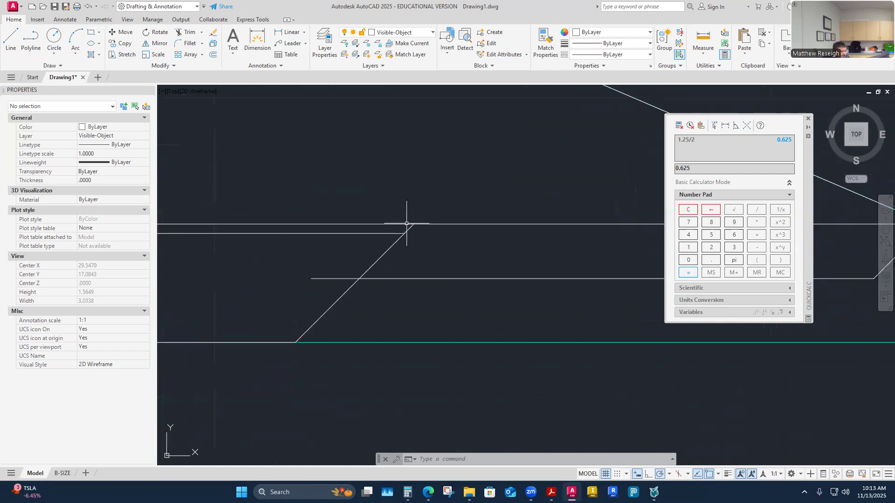
{"action": "left_click", "coordinate": [185, 33]}
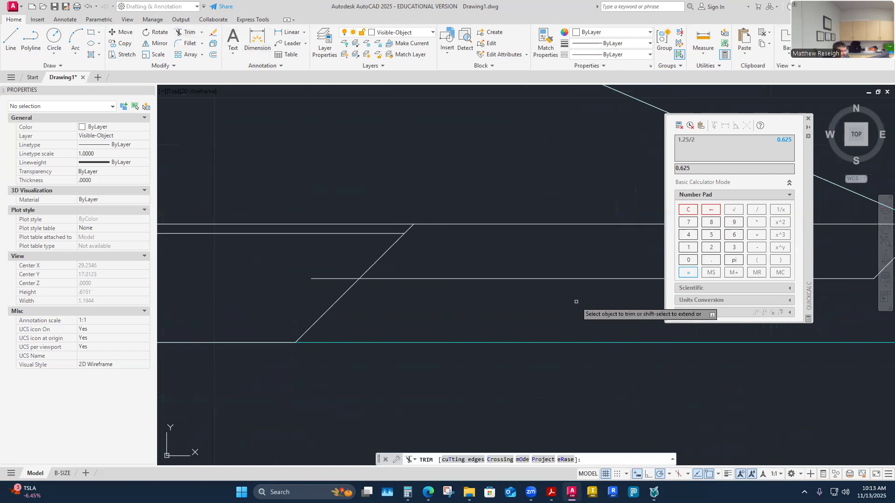
{"action": "left_click", "coordinate": [409, 229]}
{"action": "scroll", "coordinate": [457, 257], "scroll_direction": "down", "scroll_amount": 3}
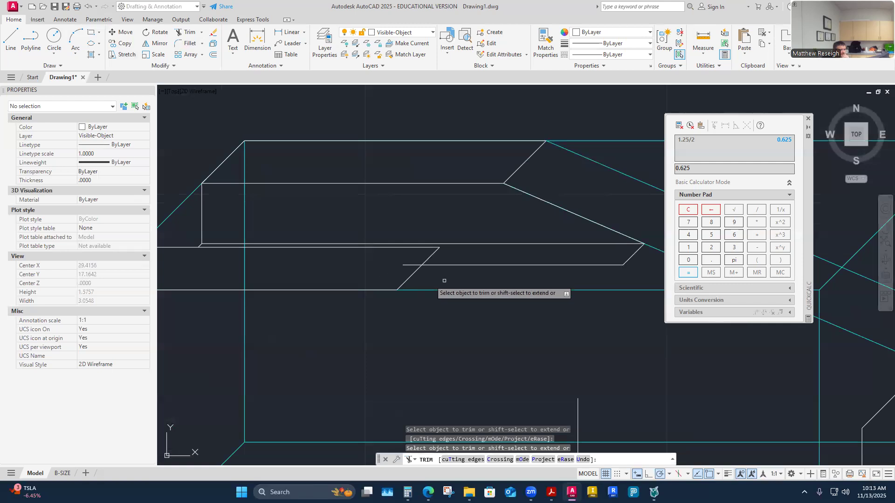
- Draw a .25 vertical line downward from the front end of the slot's .125 receding line
{"action": "scroll", "coordinate": [470, 252], "scroll_direction": "down", "scroll_amount": 2}
{"action": "scroll", "coordinate": [503, 254], "scroll_direction": "up", "scroll_amount": 5}
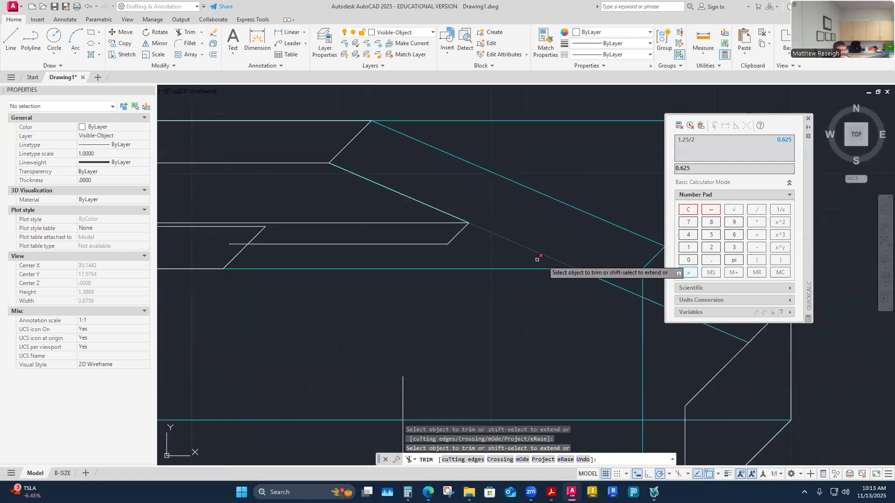
{"action": "left_click", "coordinate": [11, 39]}
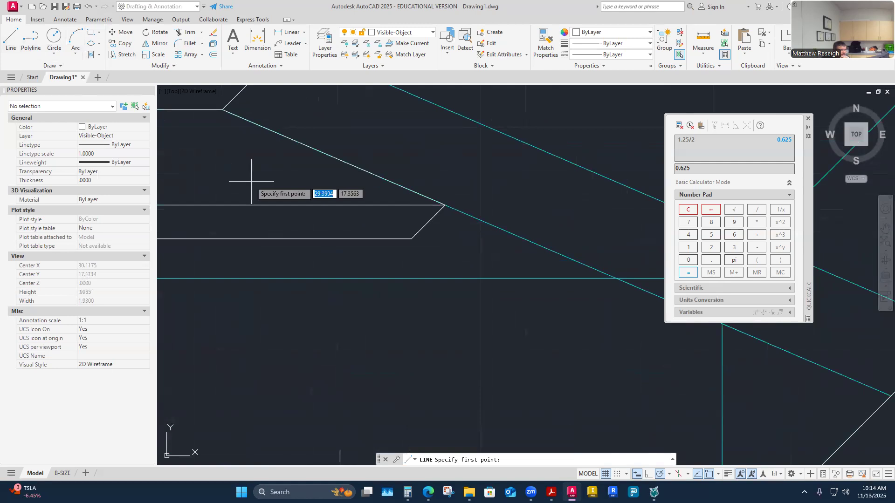
{"action": "left_click", "coordinate": [411, 239]}
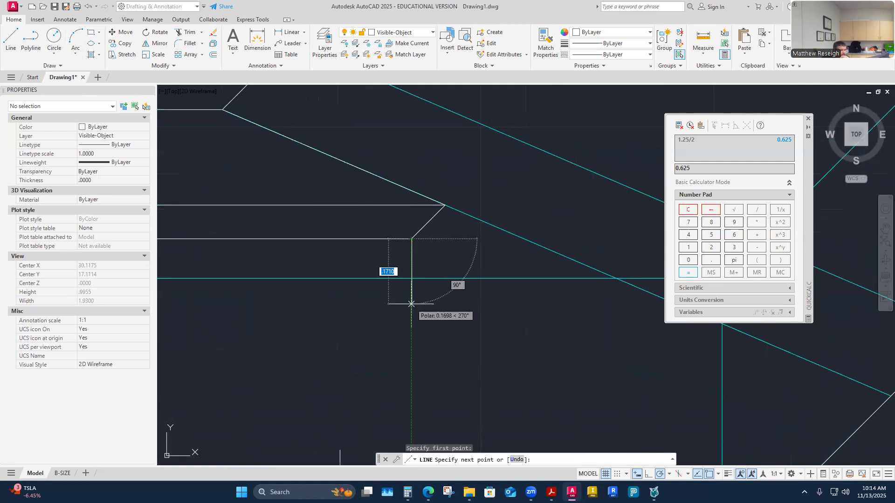
{"action": "type", "text": ".25"}
{"action": "key", "text": "Return"}
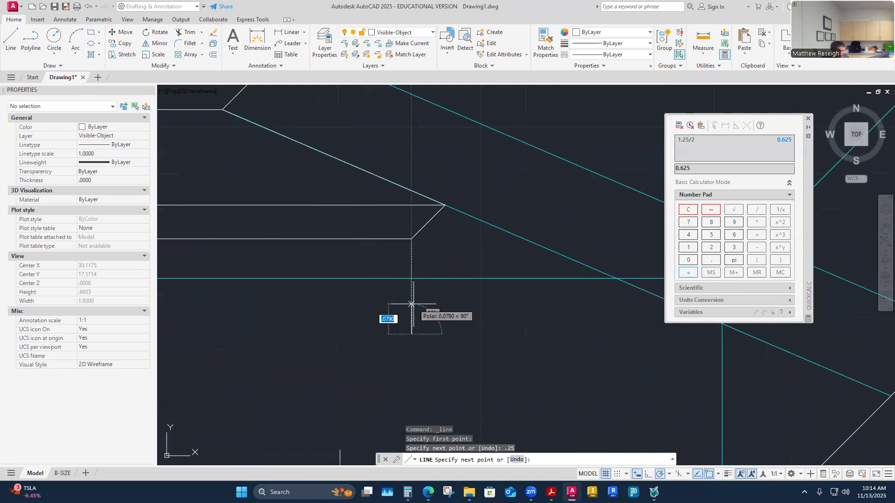
{"action": "key", "text": "Escape"}
{"action": "scroll", "coordinate": [479, 303], "scroll_direction": "down", "scroll_amount": 3}
{"action": "scroll", "coordinate": [482, 289], "scroll_direction": "up", "scroll_amount": 3}
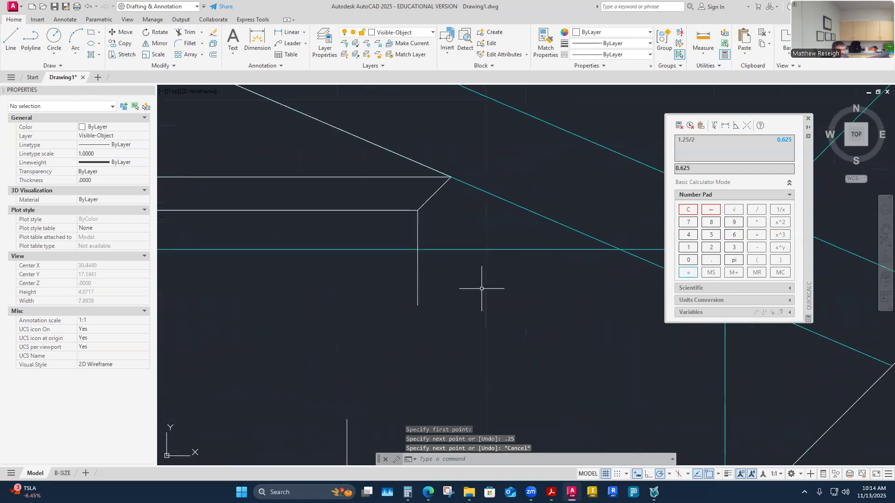
{"action": "scroll", "coordinate": [481, 289], "scroll_direction": "down", "scroll_amount": 4}
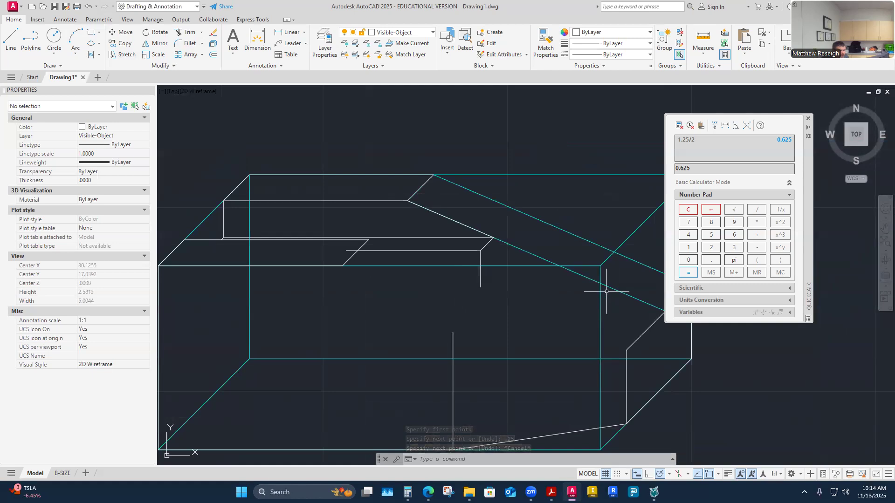
- Draw a horizontal line about .55 long to the right from the lower end of the .25 vertical line
{"action": "left_click", "coordinate": [11, 40]}
{"action": "left_click", "coordinate": [482, 288]}
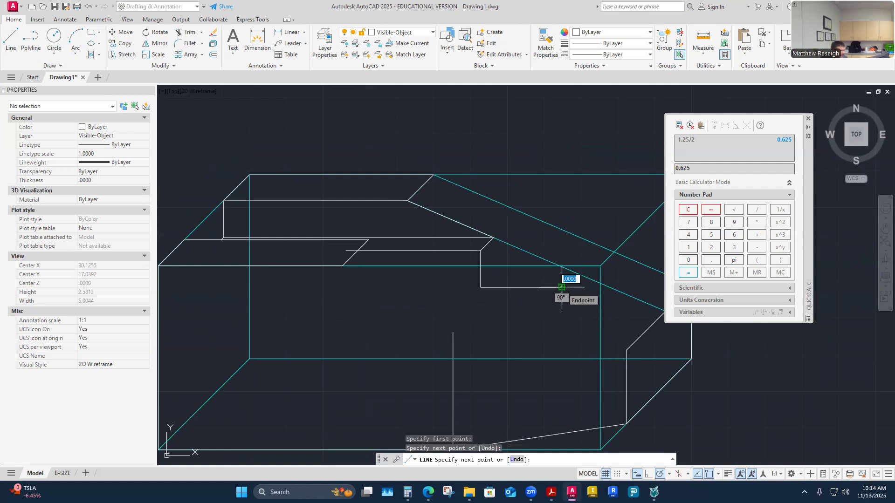
{"action": "left_click", "coordinate": [562, 287]}
{"action": "key", "text": "Escape"}
- Stretch the new horizontal line's left endpoint horizontally leftward, well past the front end of the top face's receding edge
{"action": "left_click", "coordinate": [482, 288]}
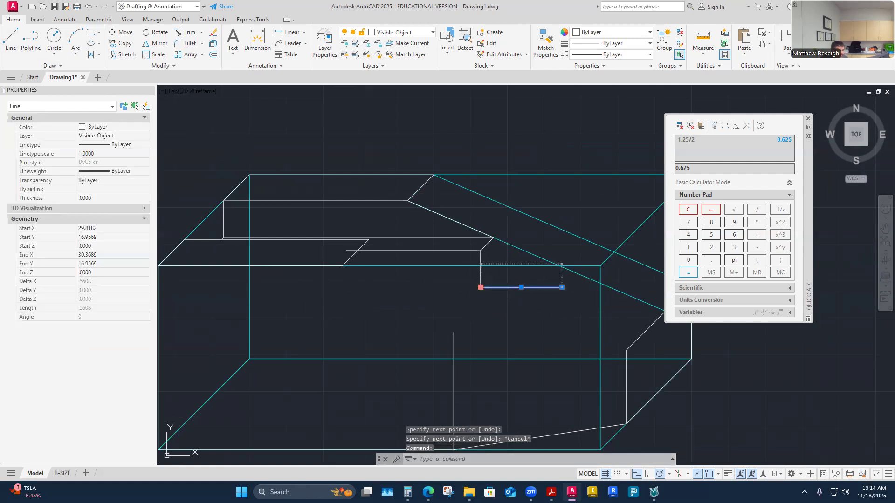
{"action": "left_click", "coordinate": [481, 288]}
{"action": "left_click", "coordinate": [264, 288]}
{"action": "key", "text": "Escape"}
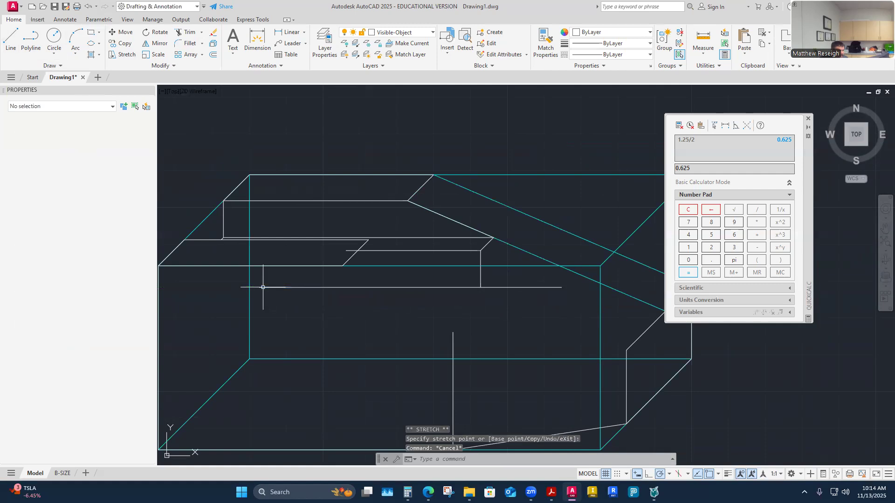
{"action": "scroll", "coordinate": [466, 279], "scroll_direction": "up", "scroll_amount": 2}
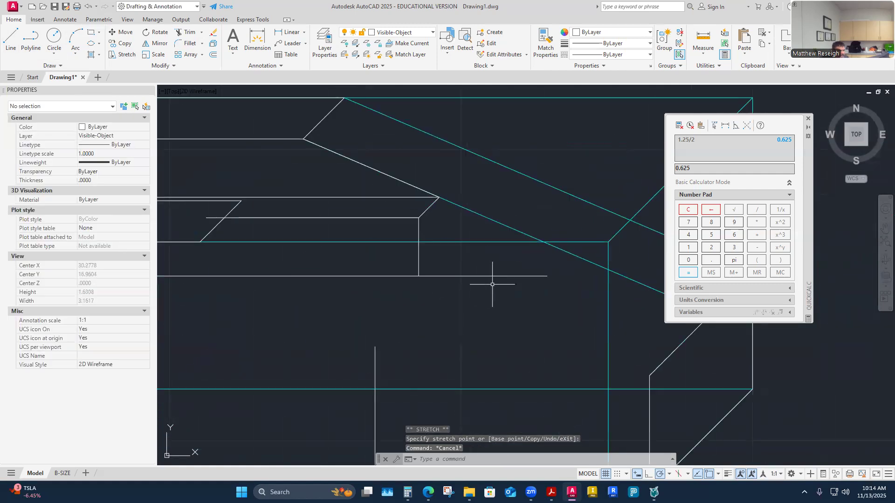
{"action": "left_click", "coordinate": [123, 44]}
{"action": "left_click", "coordinate": [496, 163]}
{"action": "key", "text": "Return"}
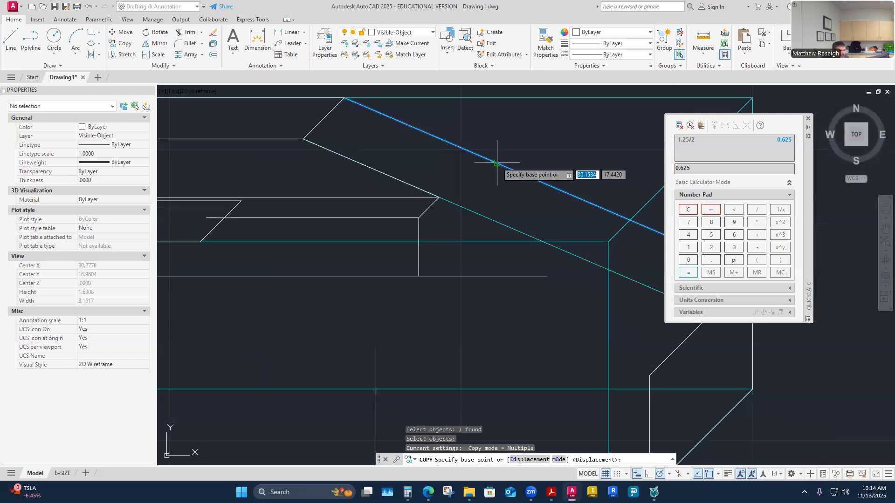
{"action": "left_click", "coordinate": [344, 98]}
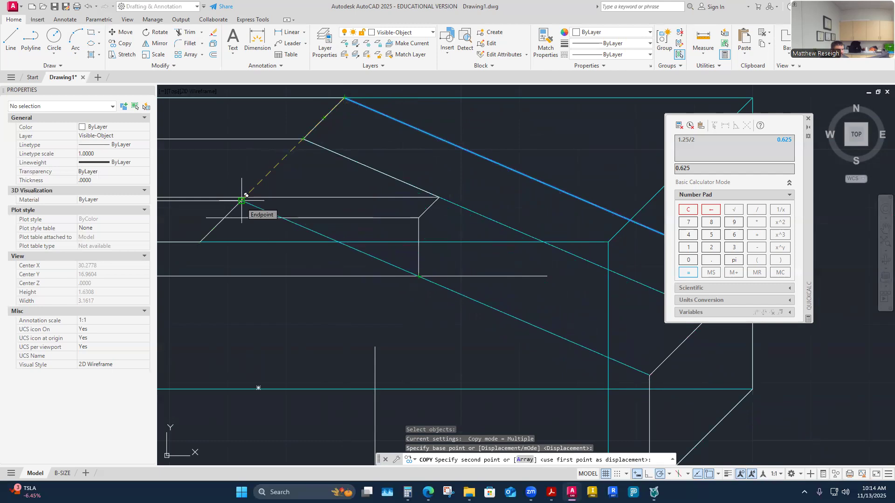
{"action": "key", "text": "Escape"}
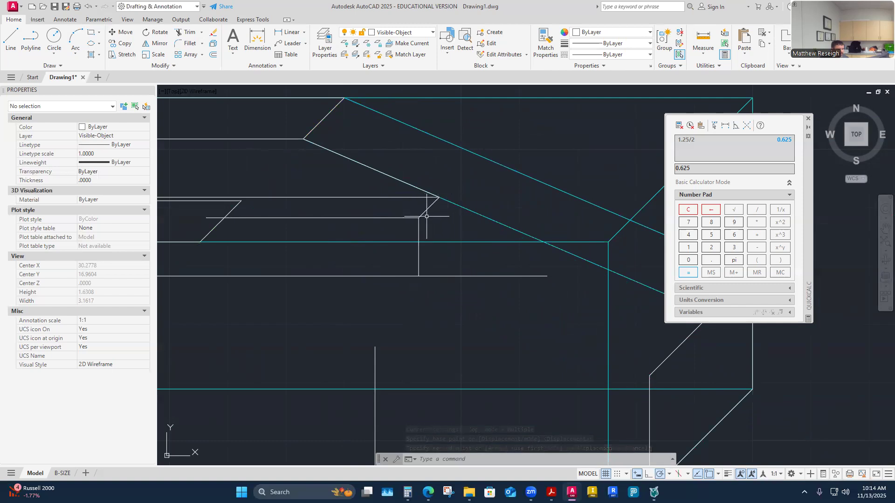
- Copy the back sloped construction edge from its upper end to the corner where the .125 receding line meets the .25 vertical line
{"action": "scroll", "coordinate": [419, 251], "scroll_direction": "down", "scroll_amount": 3}
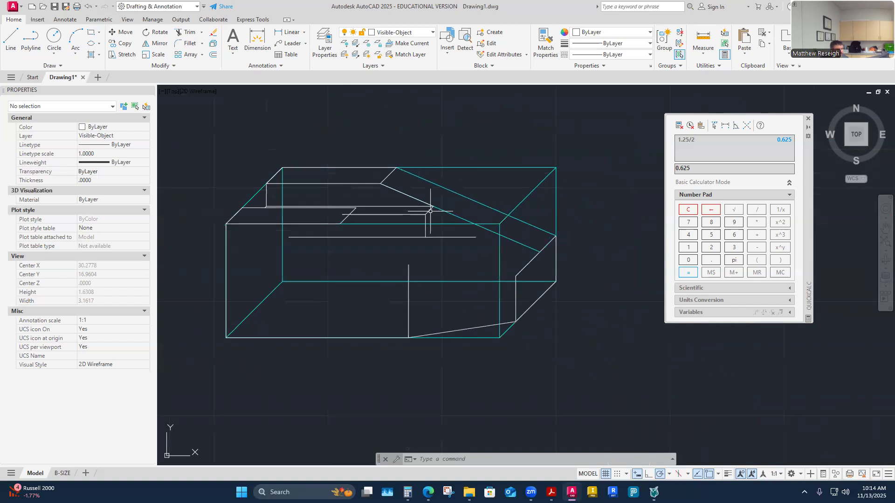
{"action": "scroll", "coordinate": [418, 209], "scroll_direction": "up", "scroll_amount": 1}
{"action": "scroll", "coordinate": [456, 218], "scroll_direction": "up", "scroll_amount": 2}
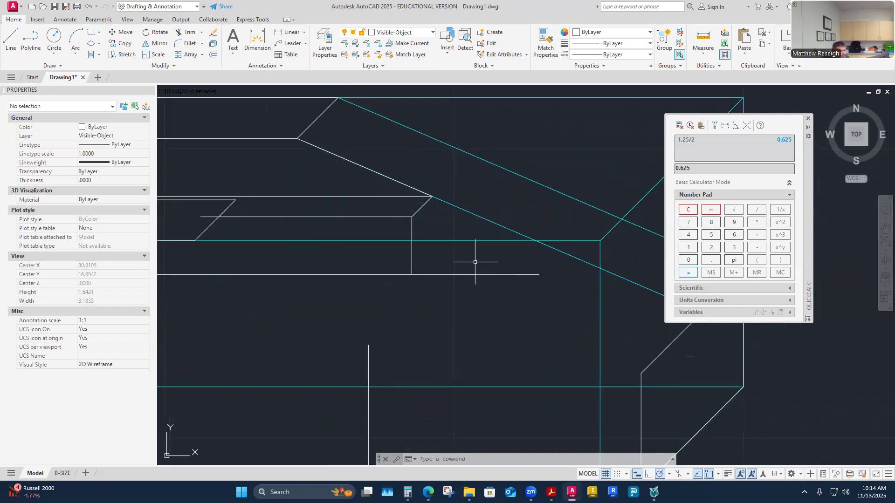
{"action": "left_click", "coordinate": [11, 42]}
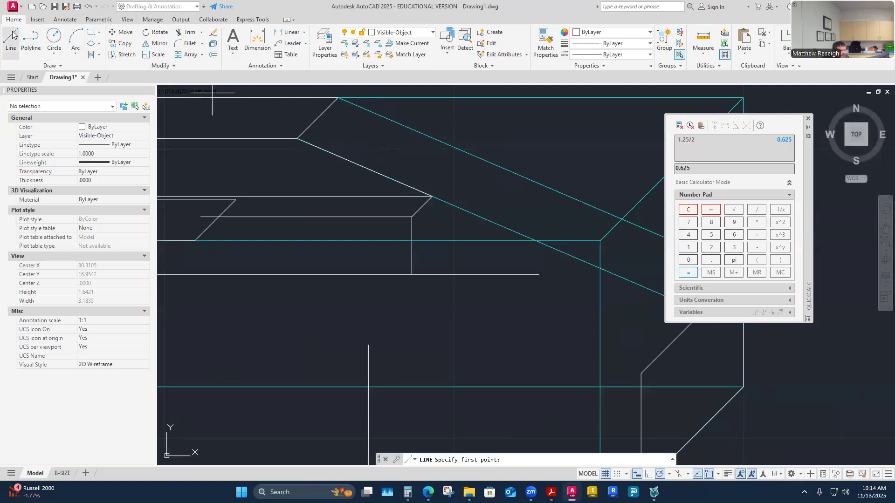
{"action": "left_click", "coordinate": [124, 43]}
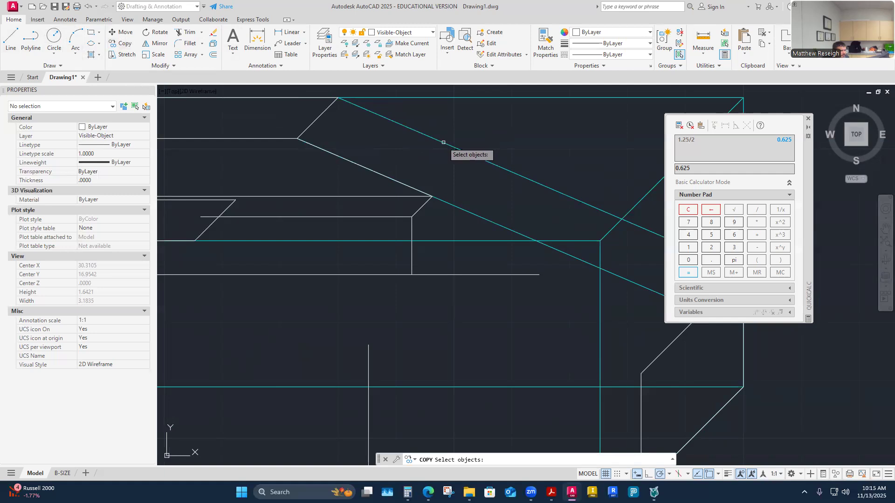
{"action": "left_click", "coordinate": [442, 142]}
{"action": "key", "text": "Return"}
{"action": "left_click", "coordinate": [339, 98]}
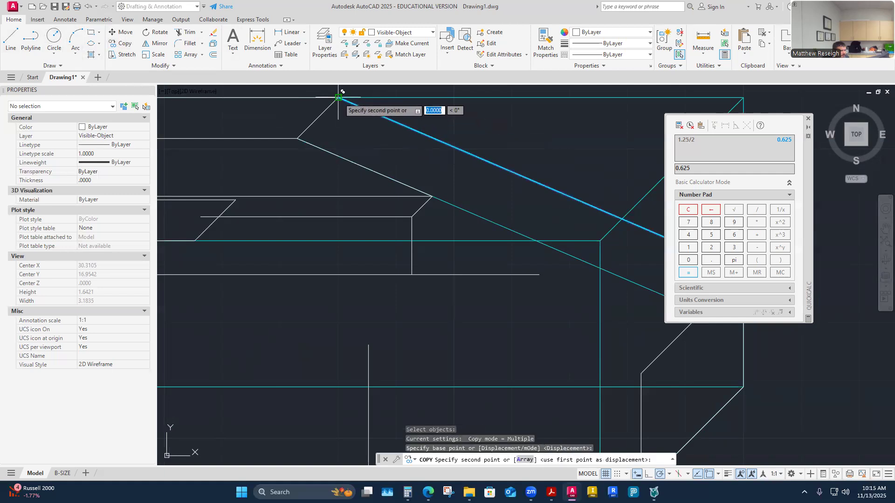
{"action": "left_click", "coordinate": [412, 216]}
{"action": "key", "text": "Escape"}
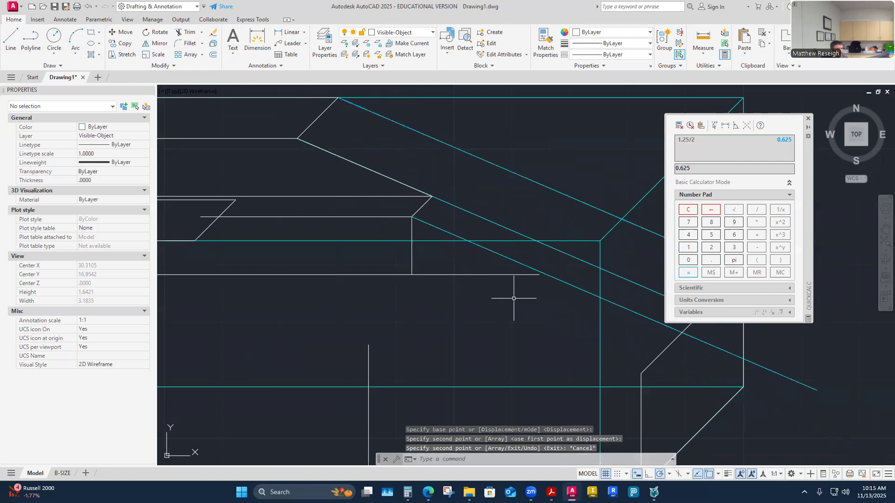
- Extend the right end of the lower horizontal line to meet the copied sloped line
{"action": "scroll", "coordinate": [527, 289], "scroll_direction": "down", "scroll_amount": 2}
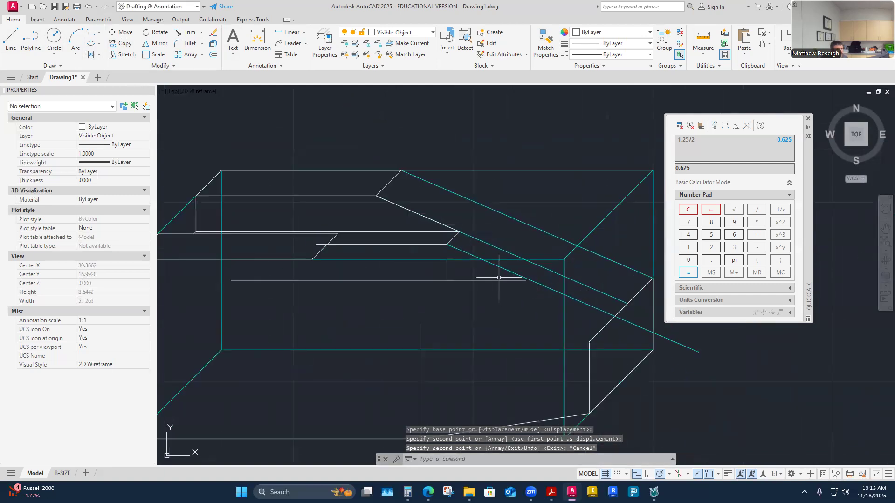
{"action": "scroll", "coordinate": [532, 283], "scroll_direction": "up", "scroll_amount": 2}
{"action": "left_click", "coordinate": [202, 32]}
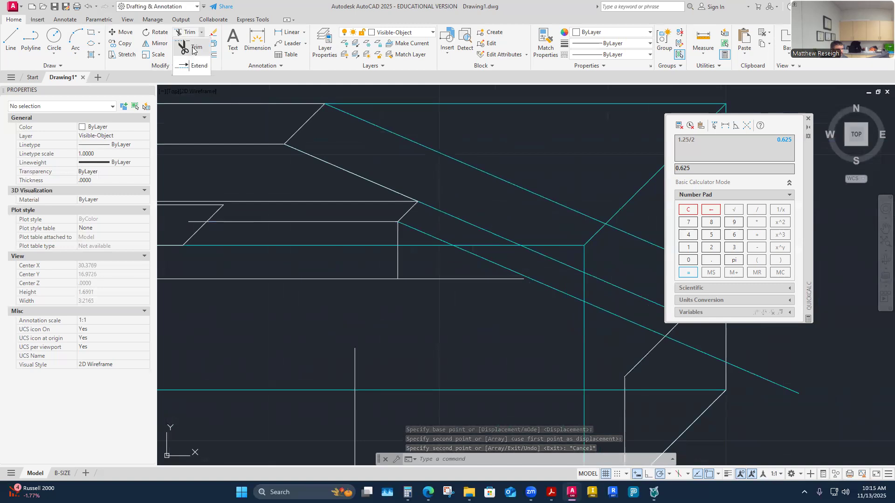
{"action": "left_click", "coordinate": [188, 65]}
{"action": "key", "text": "Escape"}
- Trim the copied sloped line where it runs beyond the receding edge at the block's right end
{"action": "scroll", "coordinate": [490, 309], "scroll_direction": "down", "scroll_amount": 2}
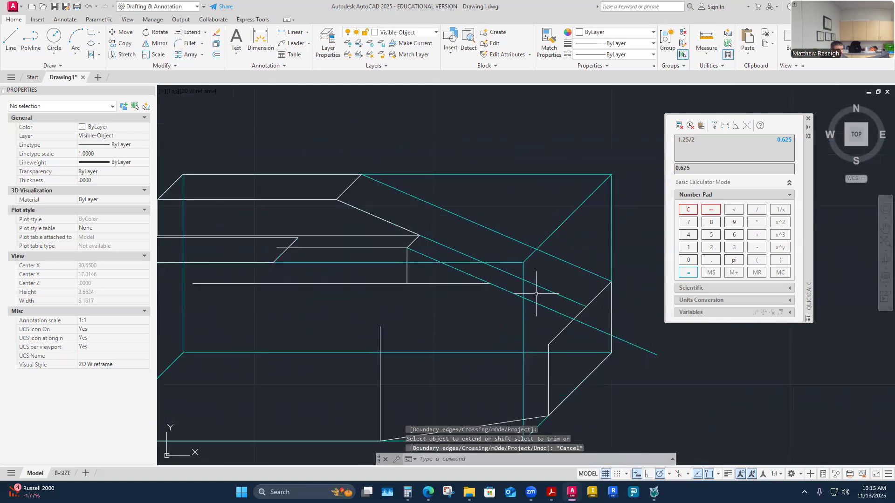
{"action": "left_click", "coordinate": [205, 32]}
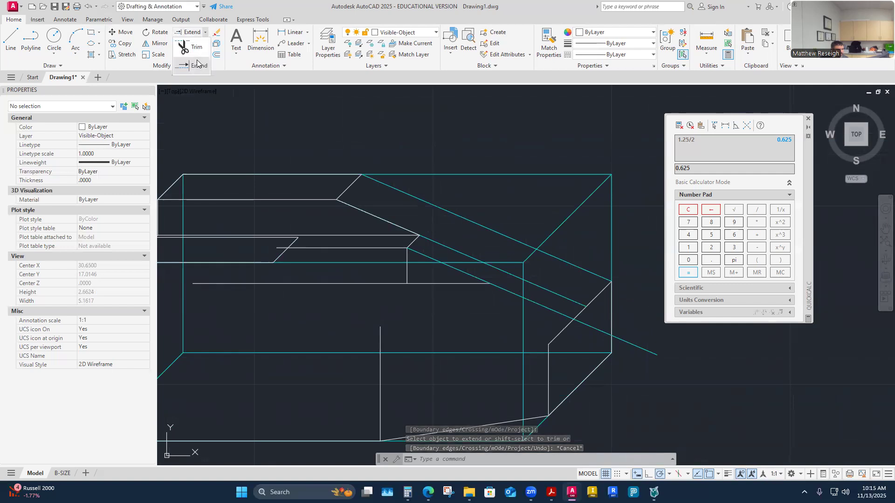
{"action": "left_click", "coordinate": [188, 47]}
{"action": "left_click", "coordinate": [620, 339]}
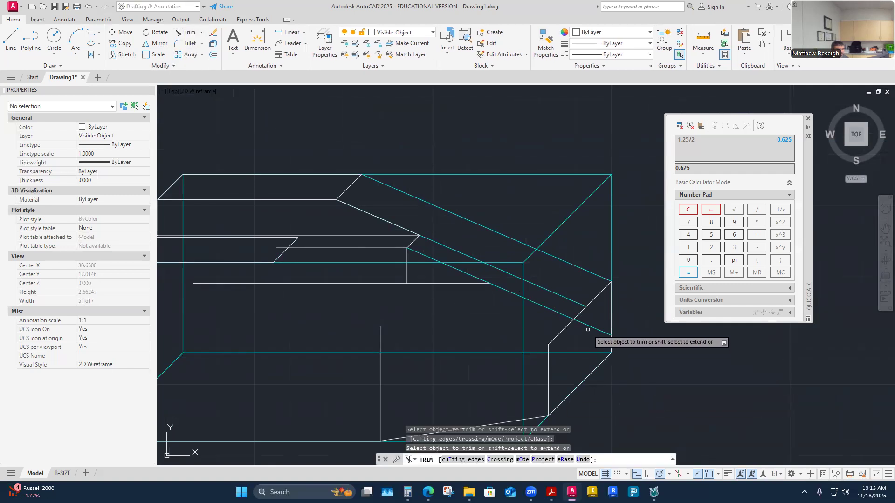
{"action": "key", "text": "Escape"}
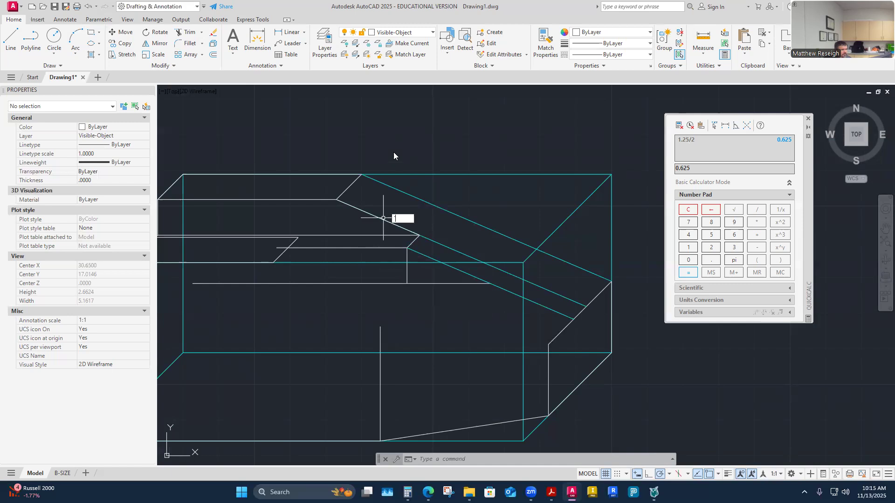
- Match the short vertical line below the sloped edge's lower corner to the construction lines' properties
{"action": "left_click", "coordinate": [545, 41]}
{"action": "scroll", "coordinate": [398, 259], "scroll_direction": "up", "scroll_amount": 2}
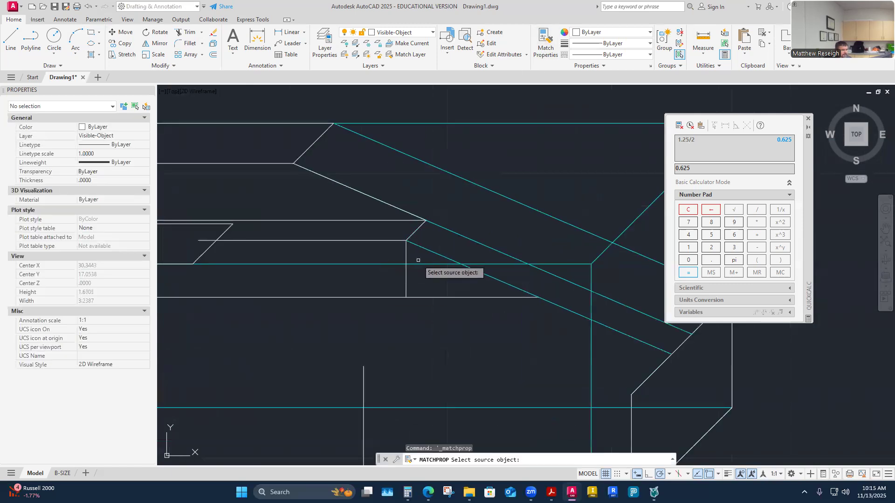
{"action": "left_click", "coordinate": [417, 266]}
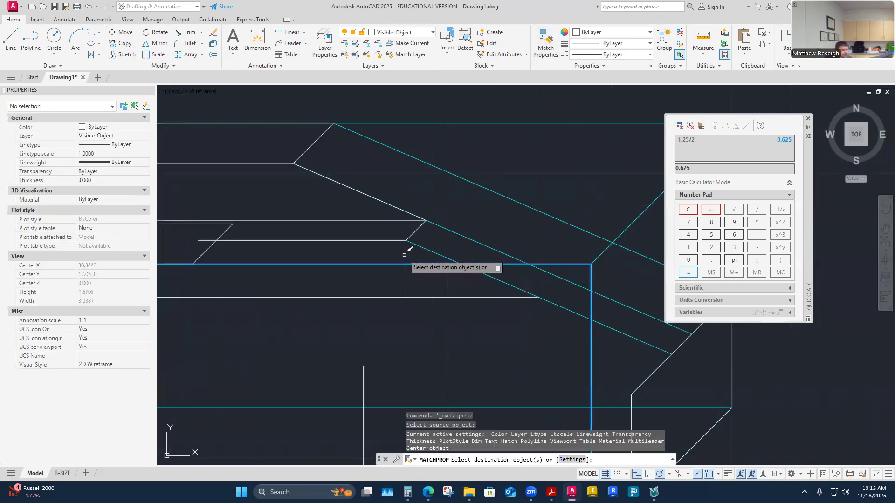
{"action": "key", "text": "Escape"}
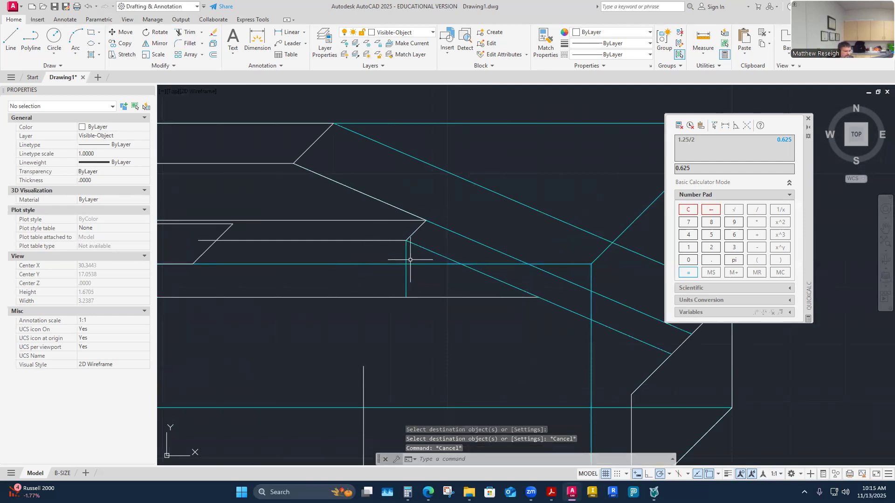
- Draw a visible sloped line from the top of the short vertical line to the right end of the lower horizontal line
{"action": "left_click", "coordinate": [10, 39]}
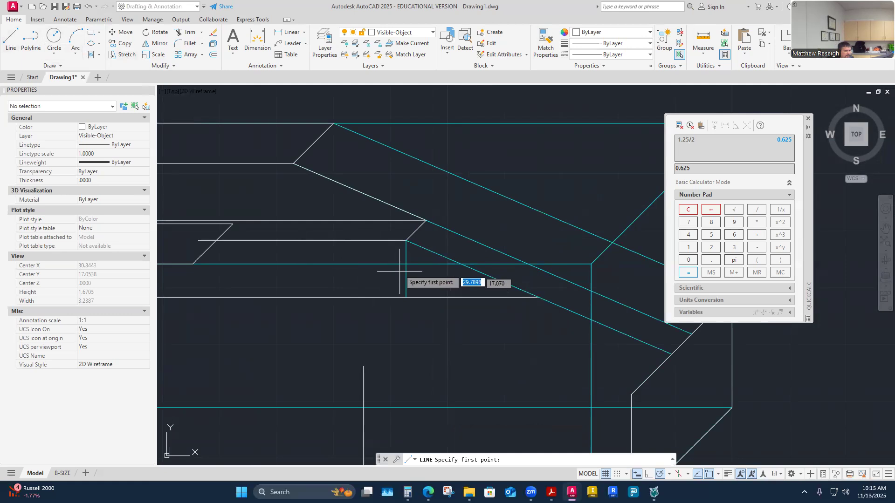
{"action": "left_click", "coordinate": [406, 241]}
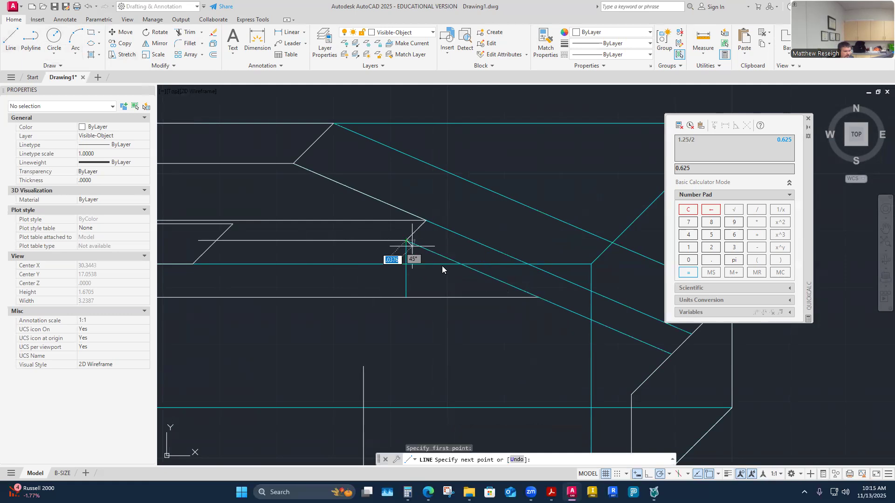
{"action": "left_click", "coordinate": [539, 296]}
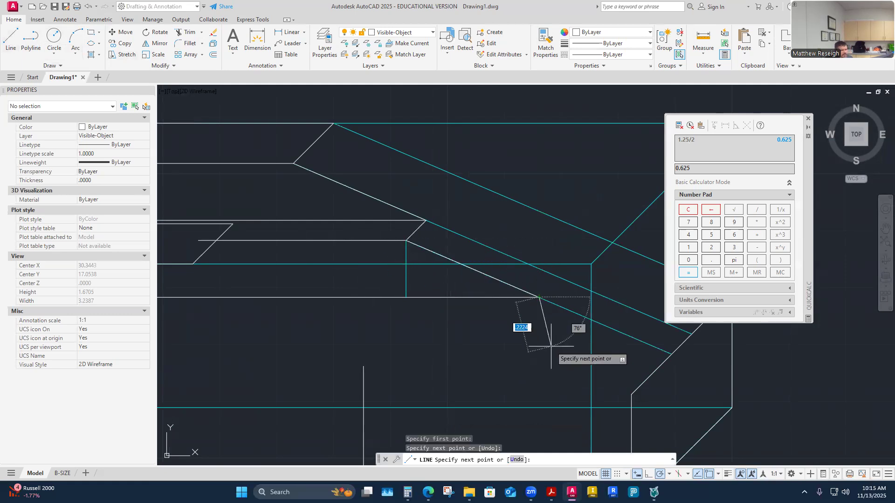
{"action": "key", "text": "Escape"}
{"action": "key", "text": "Escape"}
{"action": "scroll", "coordinate": [497, 301], "scroll_direction": "down", "scroll_amount": 2}
{"action": "scroll", "coordinate": [489, 302], "scroll_direction": "up", "scroll_amount": 2}
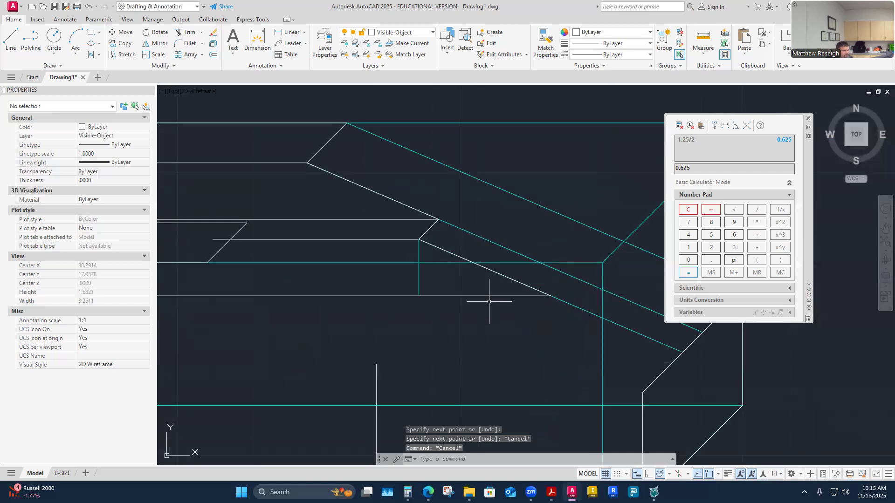
{"action": "scroll", "coordinate": [489, 301], "scroll_direction": "down", "scroll_amount": 2}
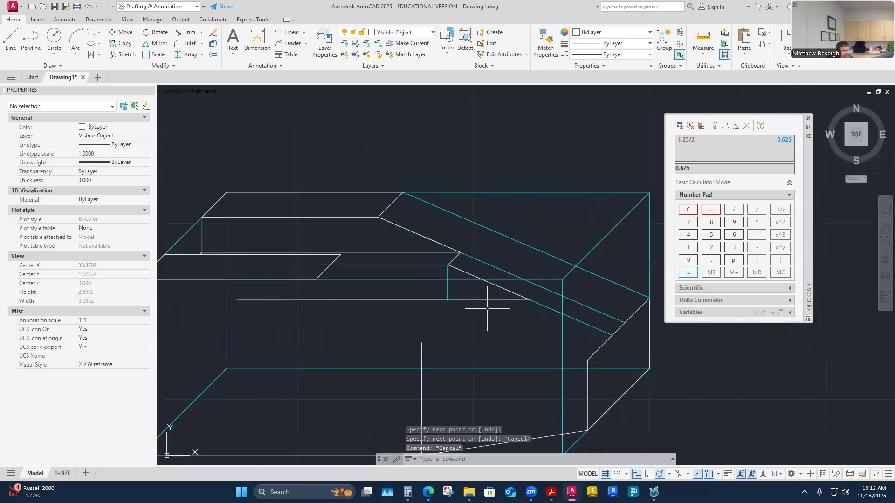
{"action": "scroll", "coordinate": [538, 313], "scroll_direction": "up", "scroll_amount": 2}
{"action": "scroll", "coordinate": [538, 313], "scroll_direction": "down", "scroll_amount": 2}
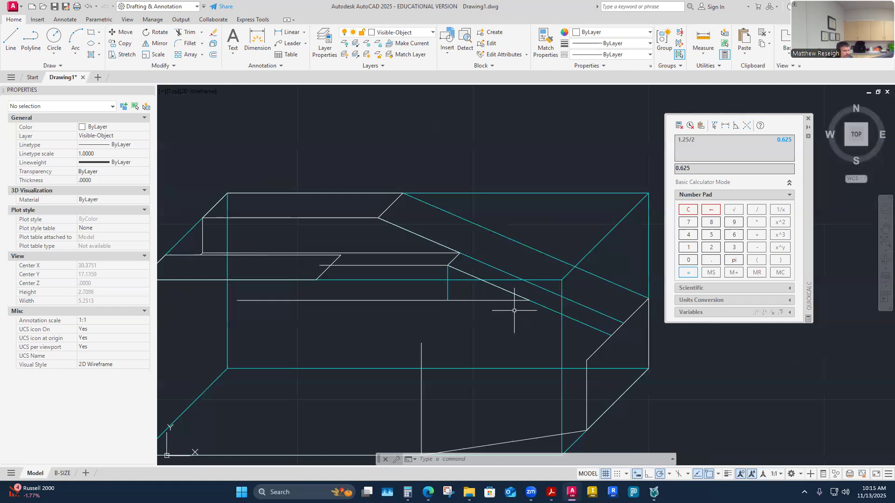
- Draw a .125 receding line at 225° from the right end of the lower horizontal line
{"action": "left_click", "coordinate": [10, 39]}
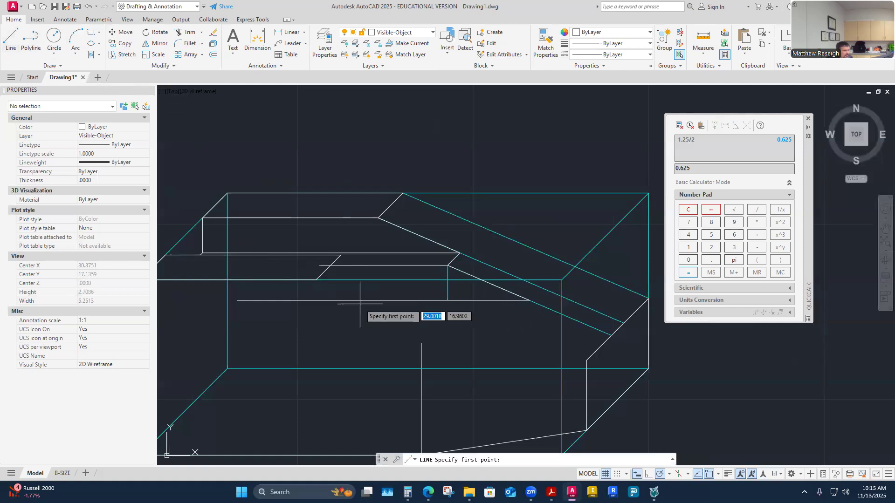
{"action": "left_click", "coordinate": [527, 301]}
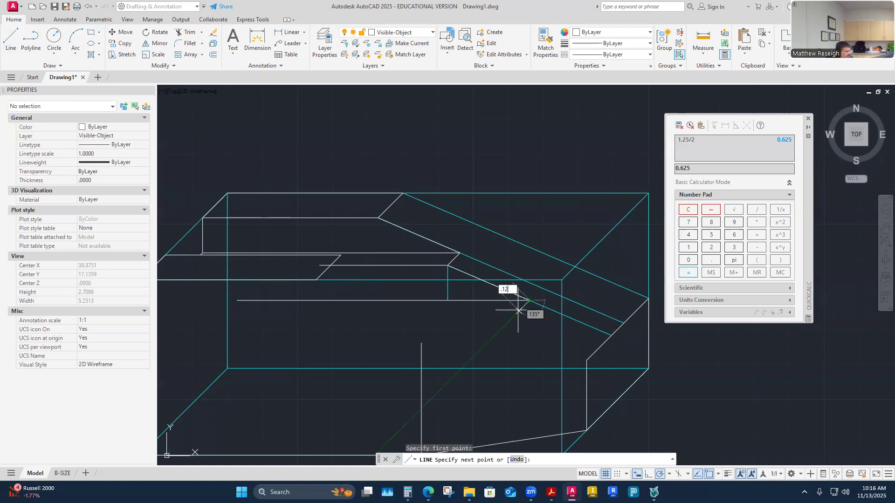
{"action": "key", "text": "Return"}
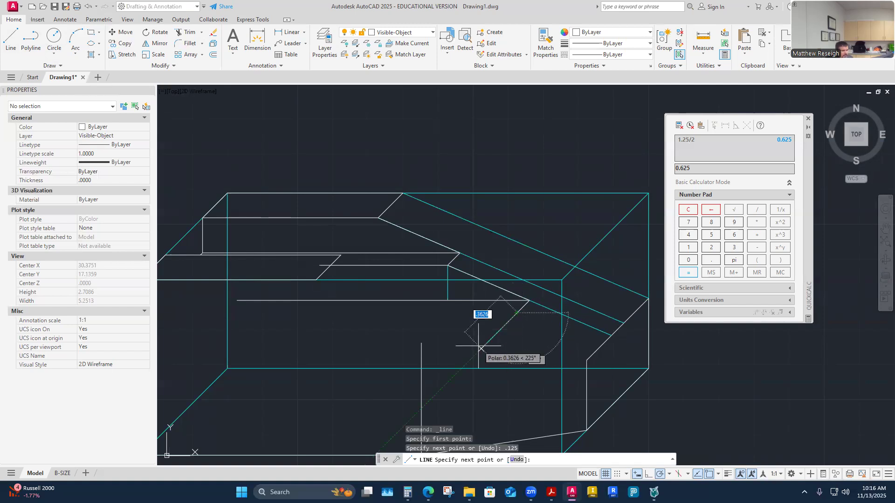
{"action": "key", "text": "Escape"}
- Draw a horizontal line leftward from the new receding line's front end, stopping past the block's front top receding edge
{"action": "left_click", "coordinate": [10, 39]}
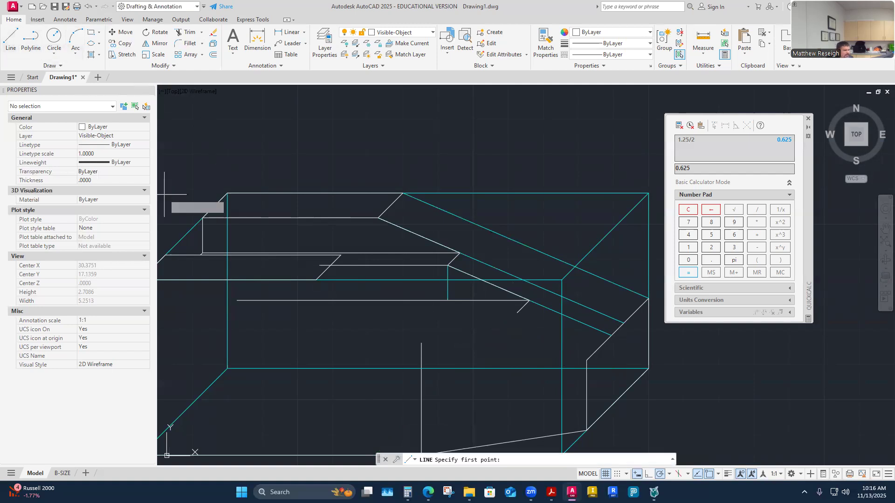
{"action": "left_click", "coordinate": [517, 312]}
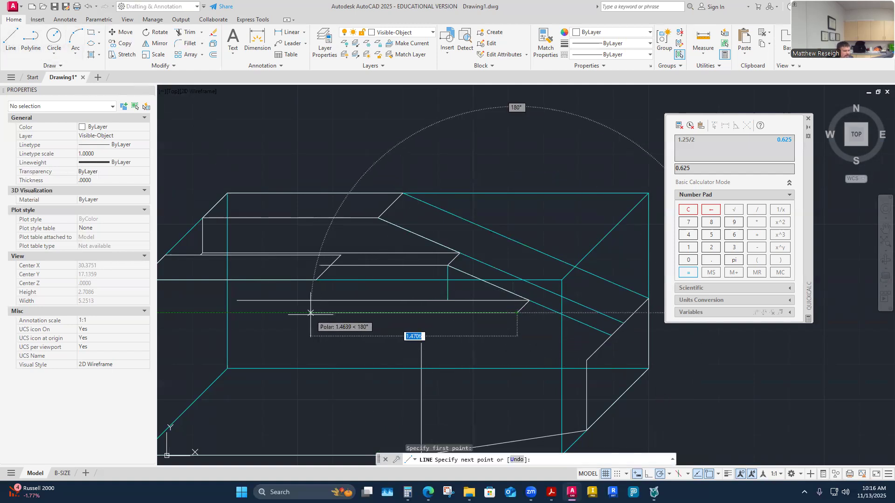
{"action": "left_click", "coordinate": [296, 313]}
{"action": "key", "text": "Escape"}
{"action": "key", "text": "Escape"}
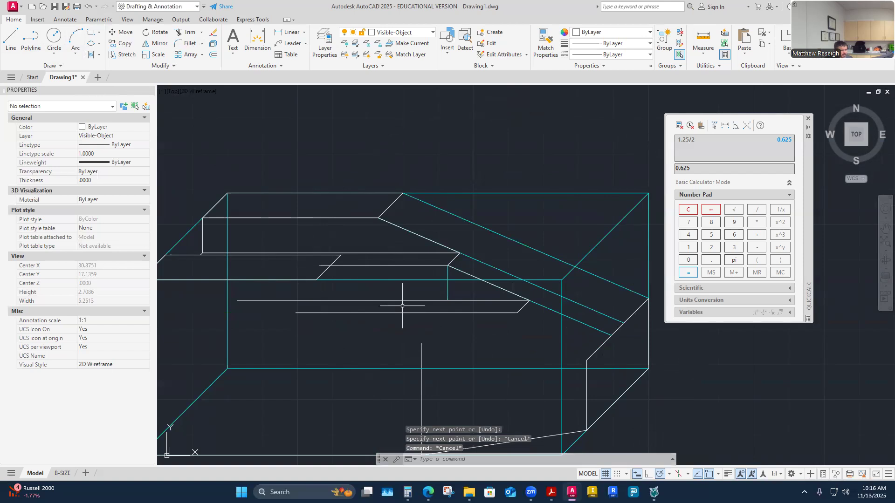
{"action": "scroll", "coordinate": [402, 305], "scroll_direction": "down", "scroll_amount": 1}
{"action": "scroll", "coordinate": [455, 293], "scroll_direction": "up", "scroll_amount": 3}
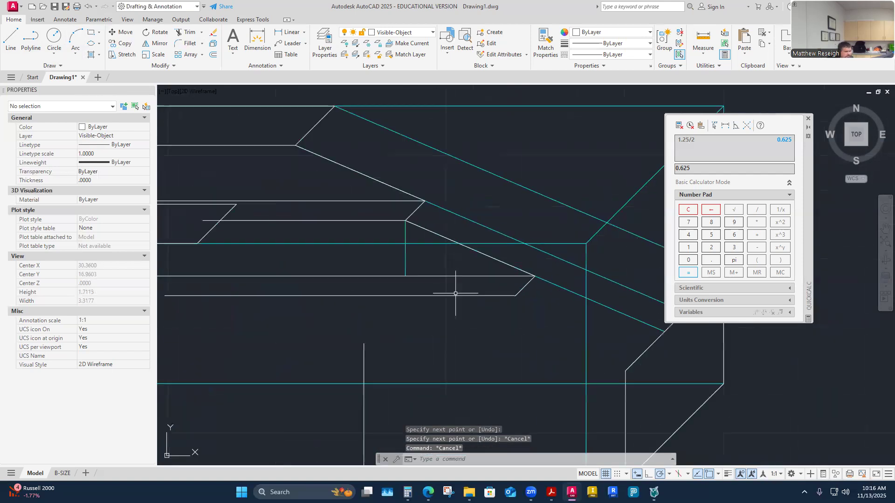
{"action": "scroll", "coordinate": [456, 293], "scroll_direction": "down", "scroll_amount": 4}
{"action": "scroll", "coordinate": [413, 289], "scroll_direction": "up", "scroll_amount": 2}
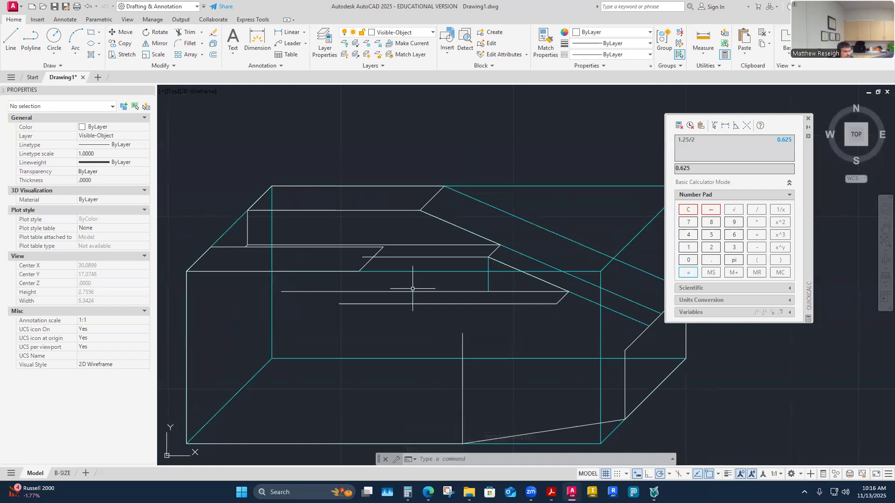
{"action": "scroll", "coordinate": [412, 289], "scroll_direction": "down", "scroll_amount": 4}
{"action": "scroll", "coordinate": [444, 288], "scroll_direction": "up", "scroll_amount": 6}
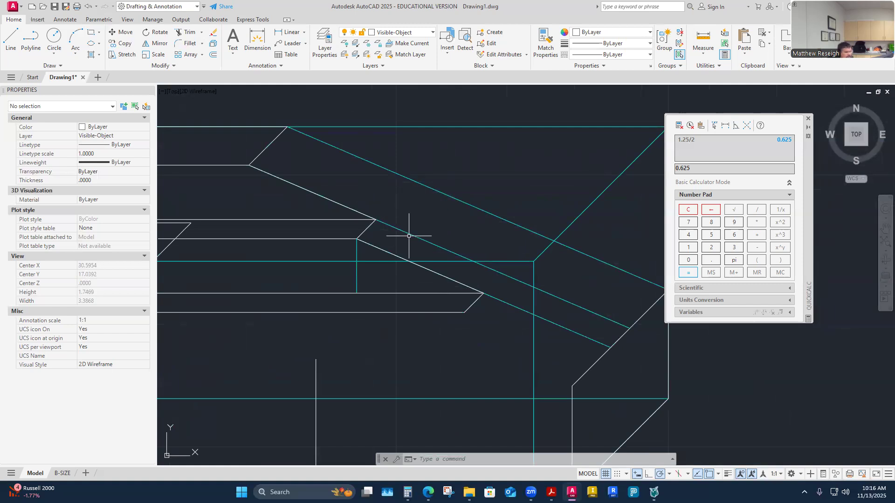
{"action": "scroll", "coordinate": [503, 320], "scroll_direction": "down", "scroll_amount": 2}
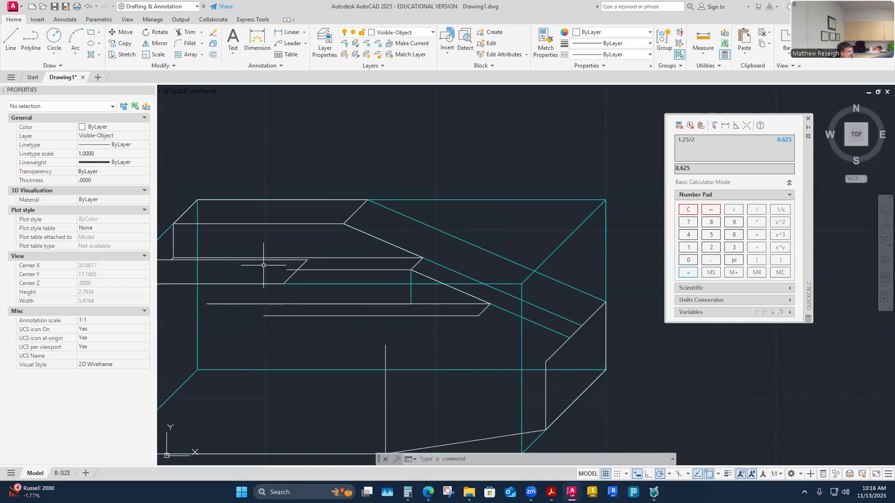
- Copy the back sloped construction edge from its upper end to the back end of the front top face's receding edge
{"action": "scroll", "coordinate": [263, 265], "scroll_direction": "up", "scroll_amount": 2}
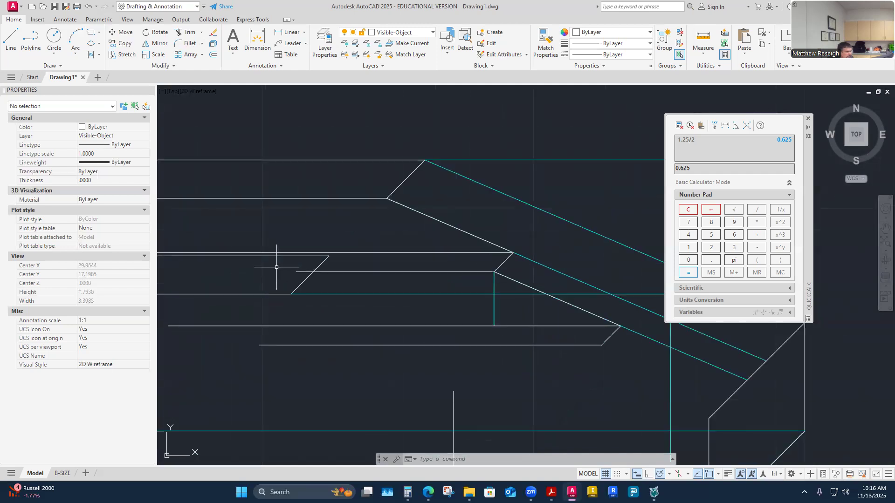
{"action": "left_click", "coordinate": [122, 43]}
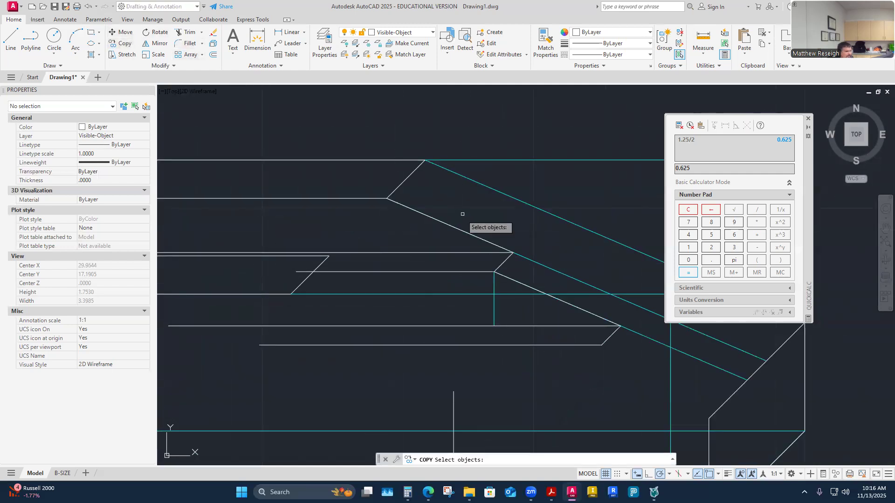
{"action": "left_click", "coordinate": [482, 184]}
{"action": "key", "text": "Return"}
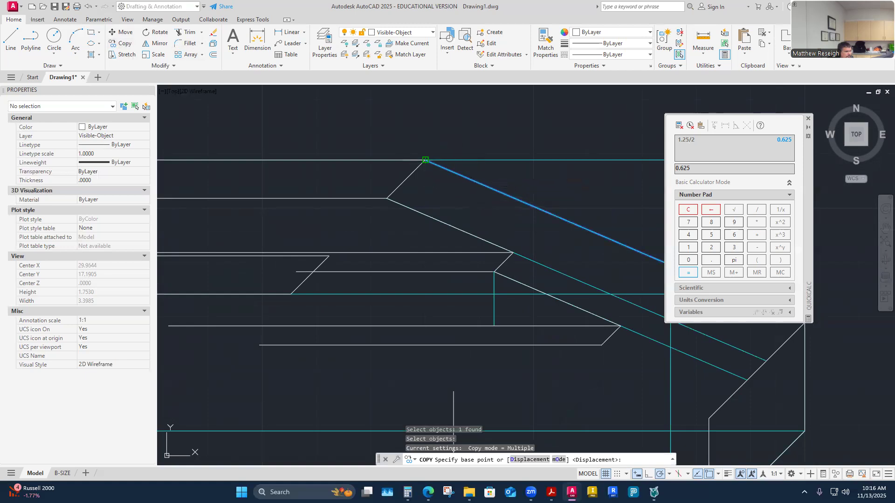
{"action": "left_click", "coordinate": [425, 159]}
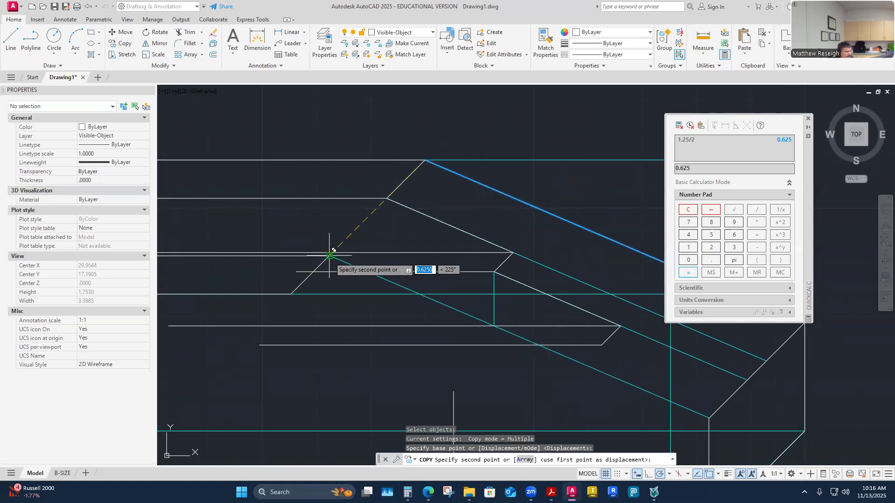
{"action": "left_click", "coordinate": [330, 256]}
{"action": "scroll", "coordinate": [350, 269], "scroll_direction": "down", "scroll_amount": 2}
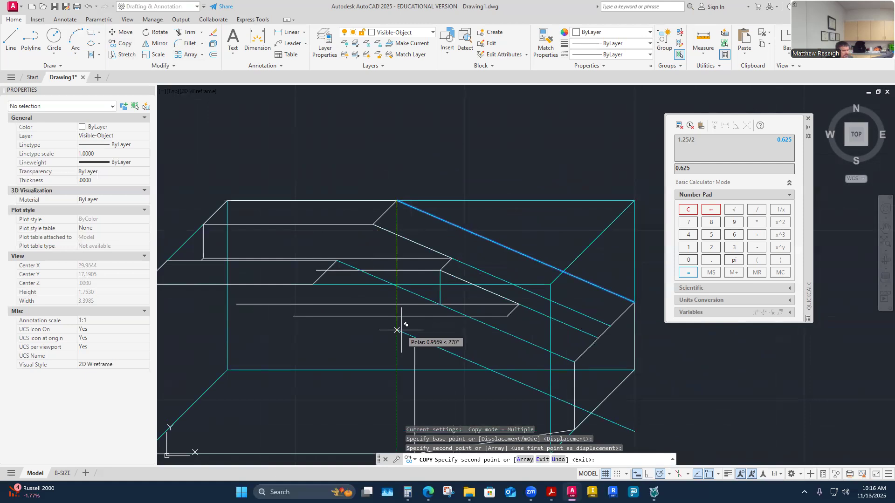
{"action": "key", "text": "Escape"}
{"action": "key", "text": "Escape"}
{"action": "scroll", "coordinate": [435, 318], "scroll_direction": "up", "scroll_amount": 2}
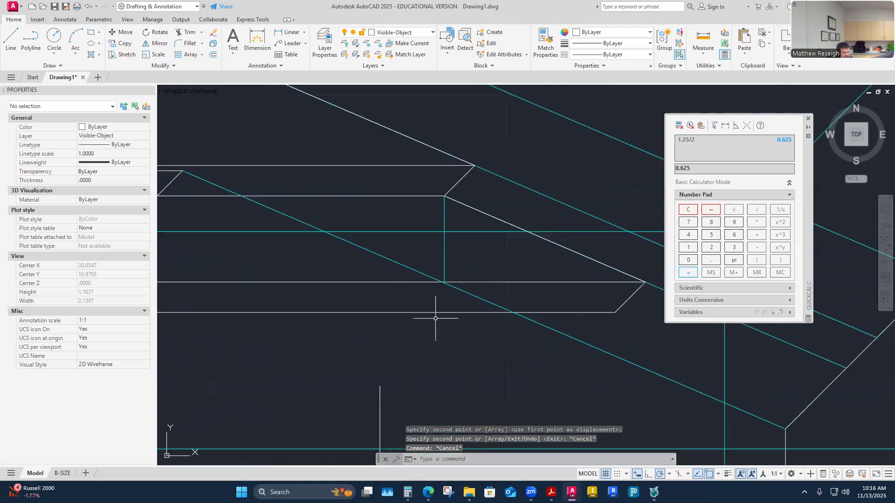
{"action": "scroll", "coordinate": [444, 323], "scroll_direction": "down", "scroll_amount": 2}
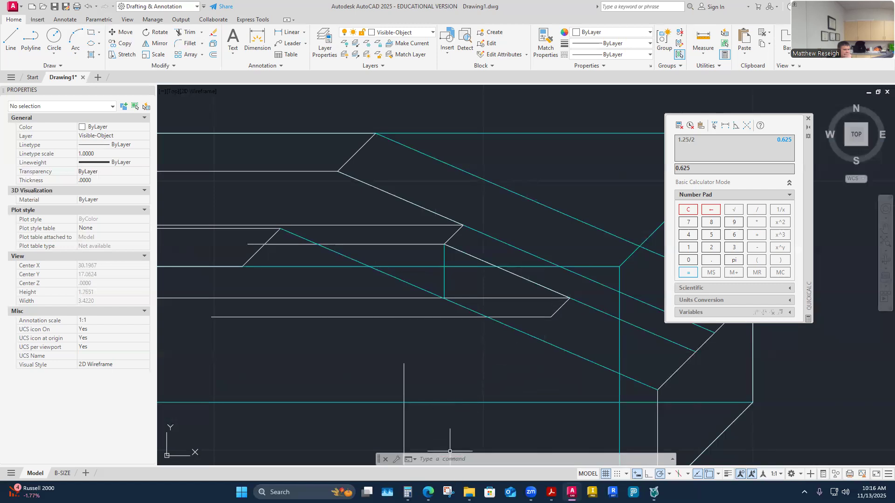
- Switch to the assignment page in the browser and examine the slot edges in the enlarged pictorial view of the completed guide block
{"action": "mouse_move", "coordinate": [428, 492]}
{"action": "left_click", "coordinate": [477, 441]}
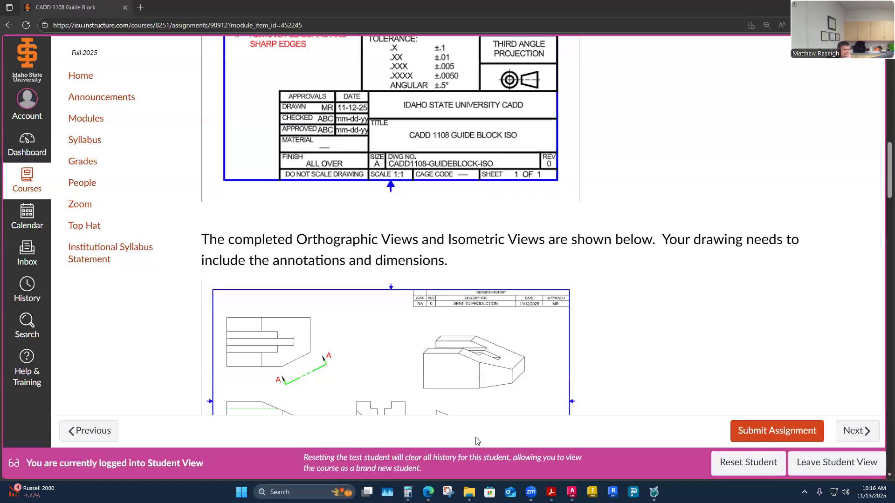
{"action": "scroll", "coordinate": [482, 387], "scroll_direction": "down", "scroll_amount": 3}
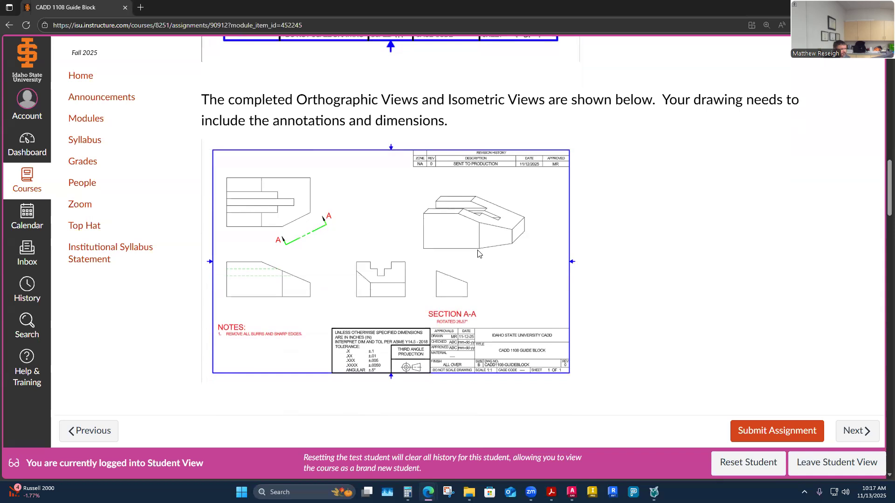
{"action": "scroll", "coordinate": [494, 242], "scroll_direction": "up", "scroll_amount": 3, "text": "ctrl"}
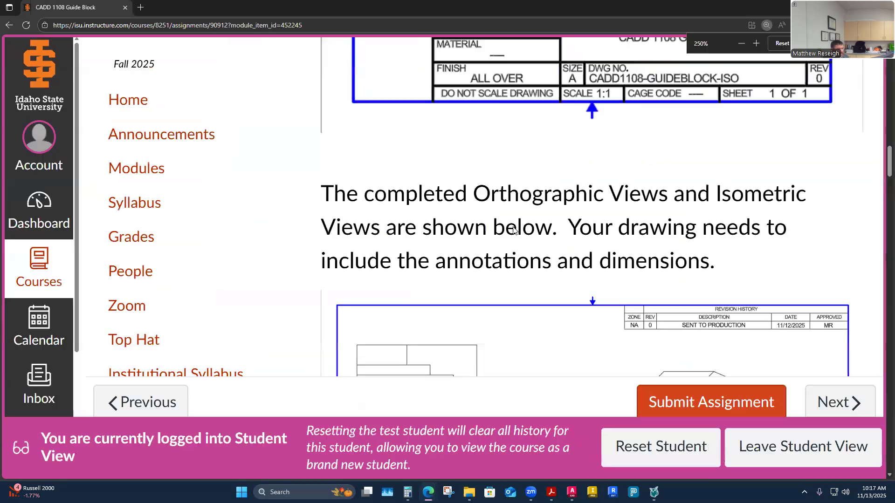
{"action": "scroll", "coordinate": [516, 228], "scroll_direction": "up", "scroll_amount": 1, "text": "ctrl"}
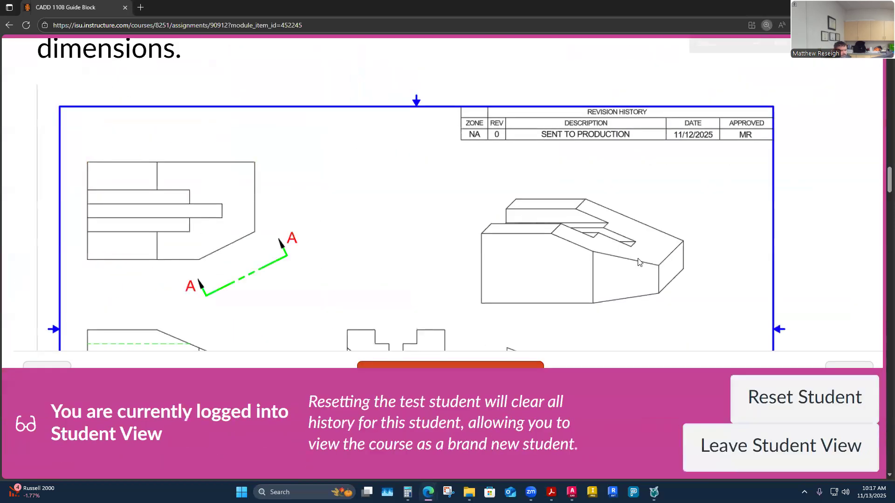
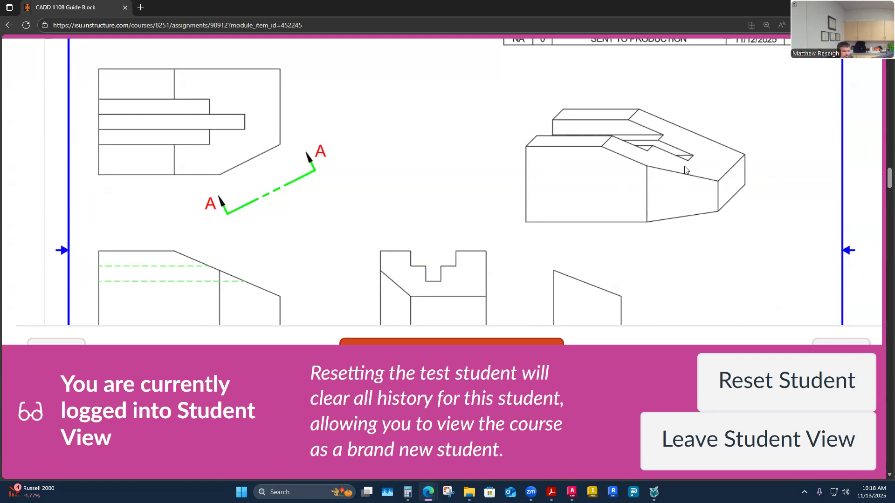
- Return to AutoCAD and copy the back sloped construction edge from its midpoint to the front end of the lower .125 receding line
{"action": "left_click", "coordinate": [571, 492]}
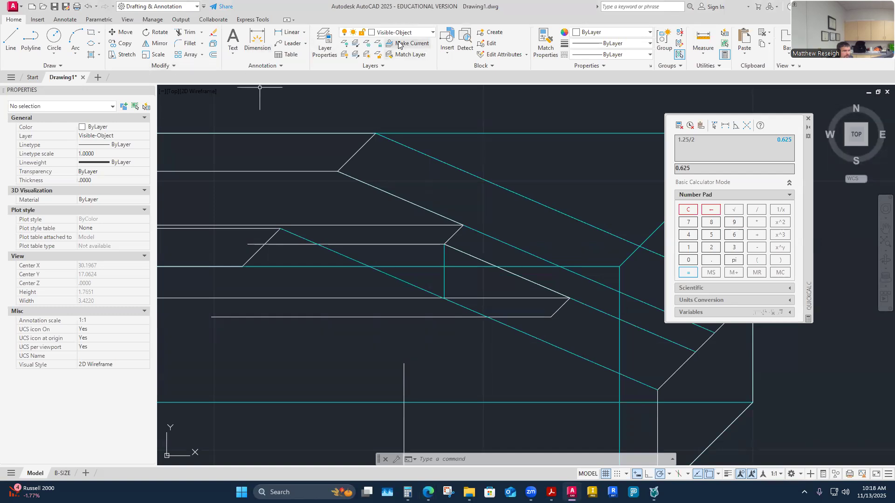
{"action": "left_click", "coordinate": [125, 45]}
{"action": "left_click", "coordinate": [456, 168]}
{"action": "key", "text": "Return"}
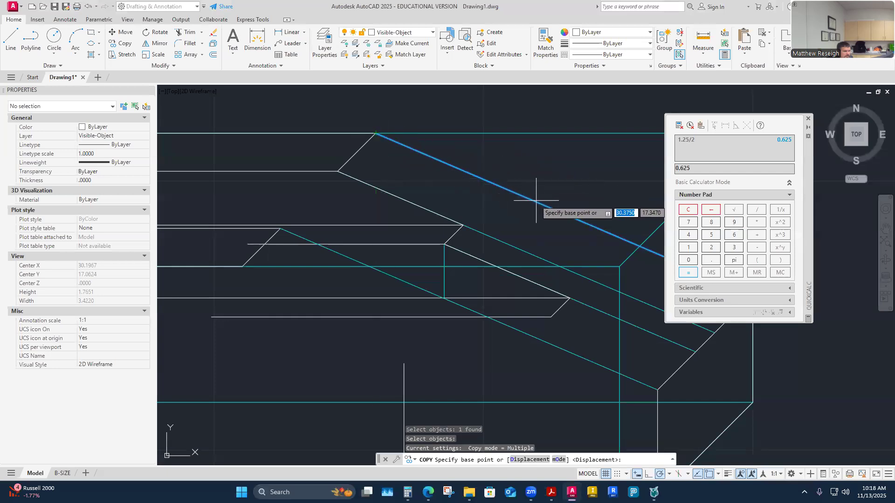
{"action": "left_click", "coordinate": [564, 214]}
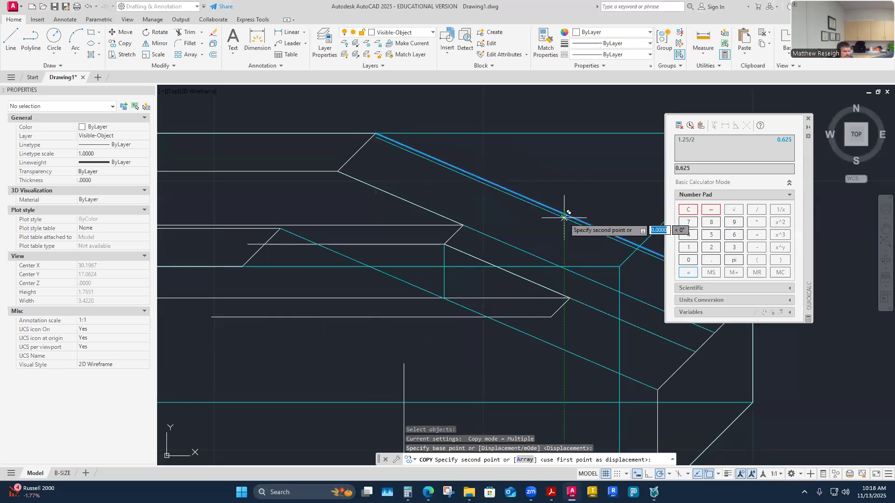
{"action": "left_click", "coordinate": [551, 317]}
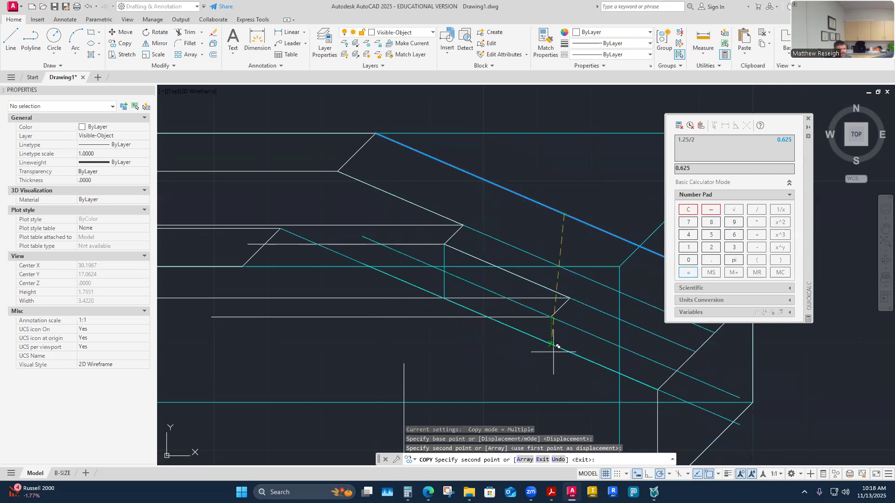
- On the Construction layer, draw a receding line about 0.62 long at 225° from the slot's upper corner, down past both sloped construction lines
{"action": "scroll", "coordinate": [553, 352], "scroll_direction": "down", "scroll_amount": 4}
{"action": "scroll", "coordinate": [605, 256], "scroll_direction": "up", "scroll_amount": 4}
{"action": "key", "text": "Escape"}
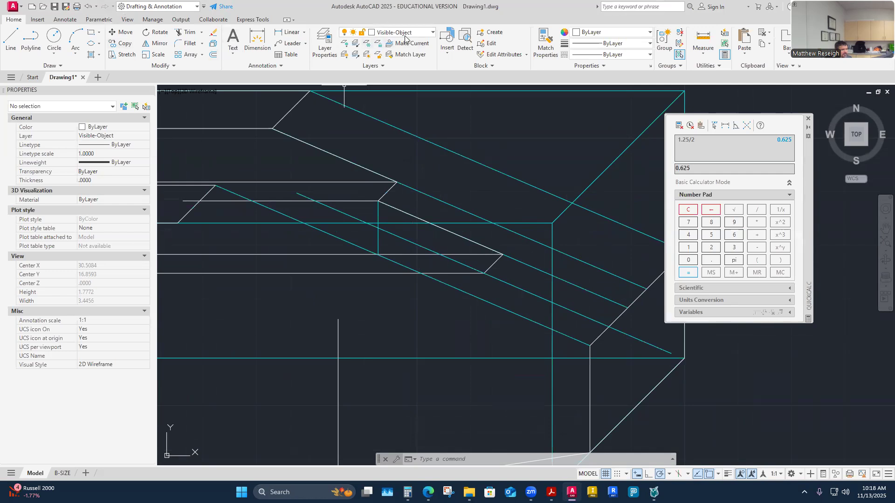
{"action": "left_click", "coordinate": [433, 35]}
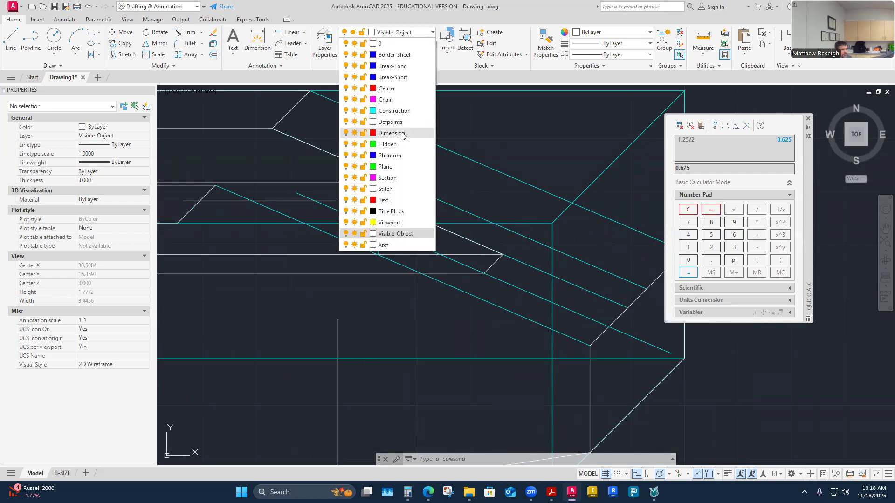
{"action": "left_click", "coordinate": [389, 111]}
{"action": "left_click", "coordinate": [11, 41]}
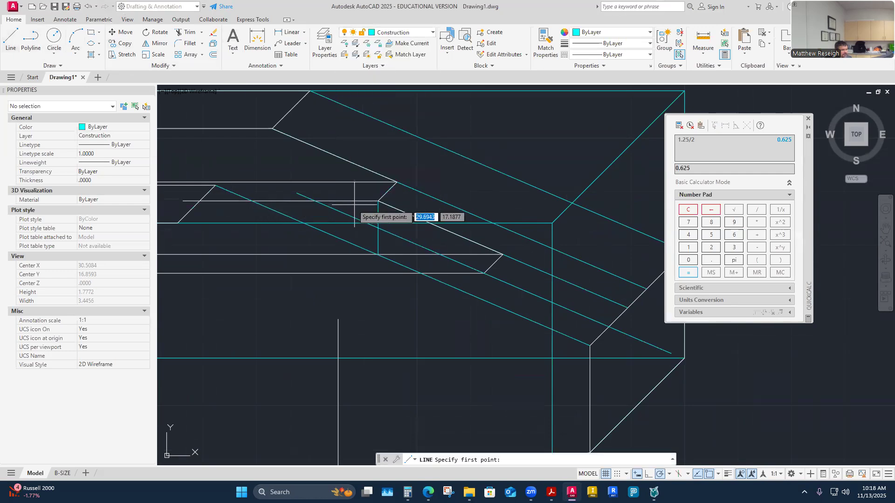
{"action": "left_click", "coordinate": [378, 200]}
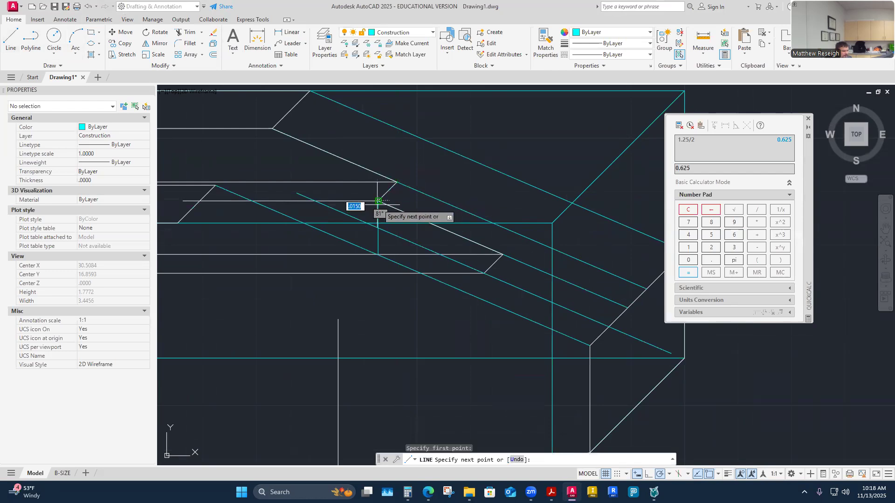
{"action": "scroll", "coordinate": [347, 230], "scroll_direction": "up", "scroll_amount": 1}
{"action": "scroll", "coordinate": [350, 227], "scroll_direction": "down", "scroll_amount": 1}
{"action": "left_click", "coordinate": [289, 291]}
{"action": "key", "text": "Escape"}
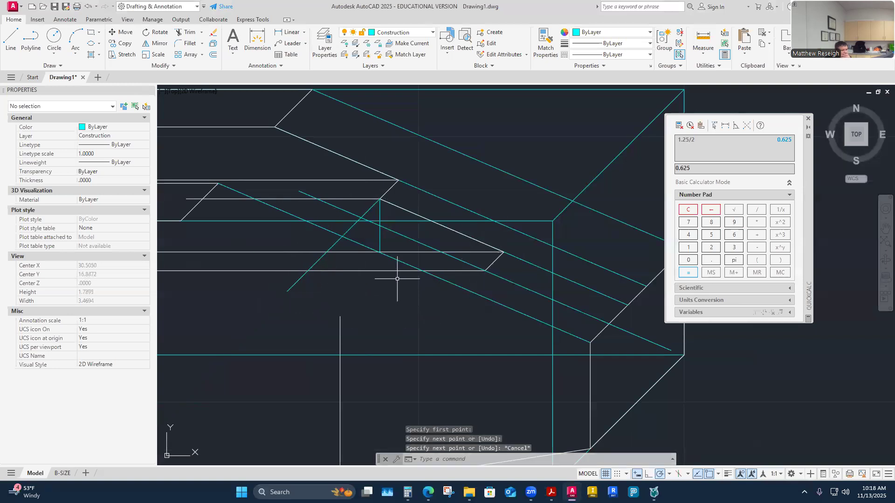
- On the Visible-Object layer, trace the slot edges from the lower .125 receding line's front end to the front top face's receding edge
{"action": "scroll", "coordinate": [406, 271], "scroll_direction": "up", "scroll_amount": 2}
{"action": "left_click", "coordinate": [431, 33]}
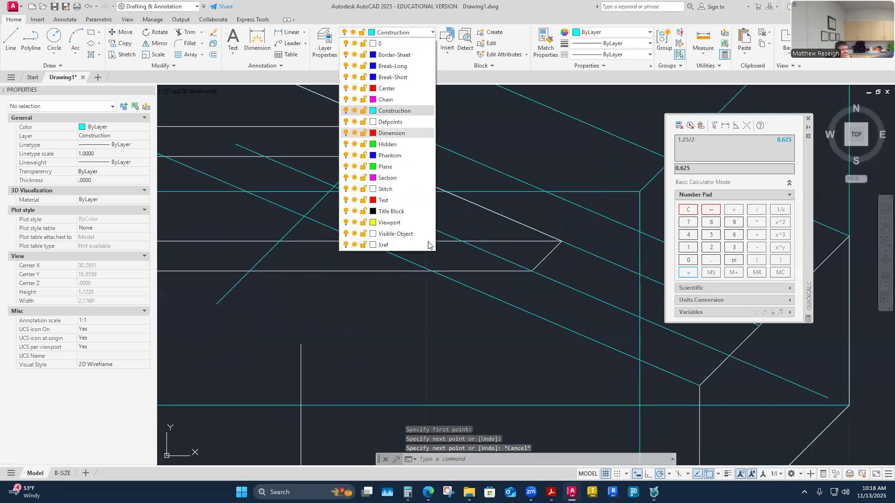
{"action": "left_click", "coordinate": [382, 246]}
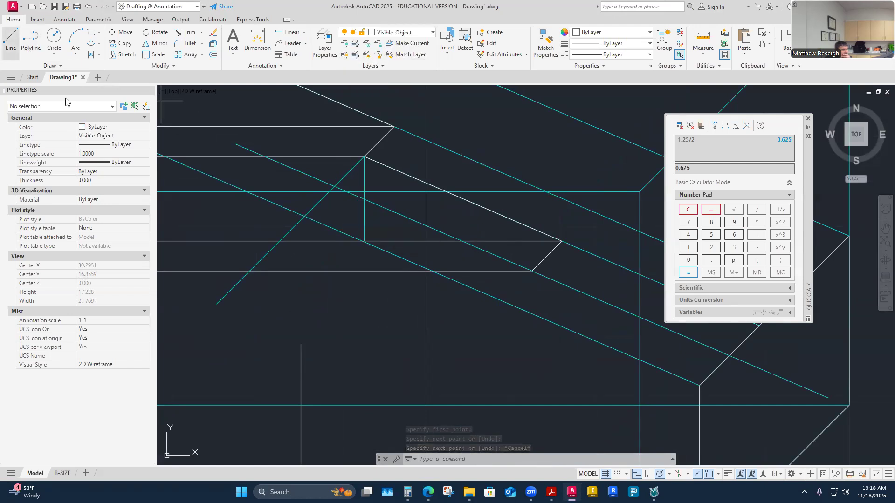
{"action": "left_click", "coordinate": [11, 38]}
{"action": "left_click", "coordinate": [532, 271]}
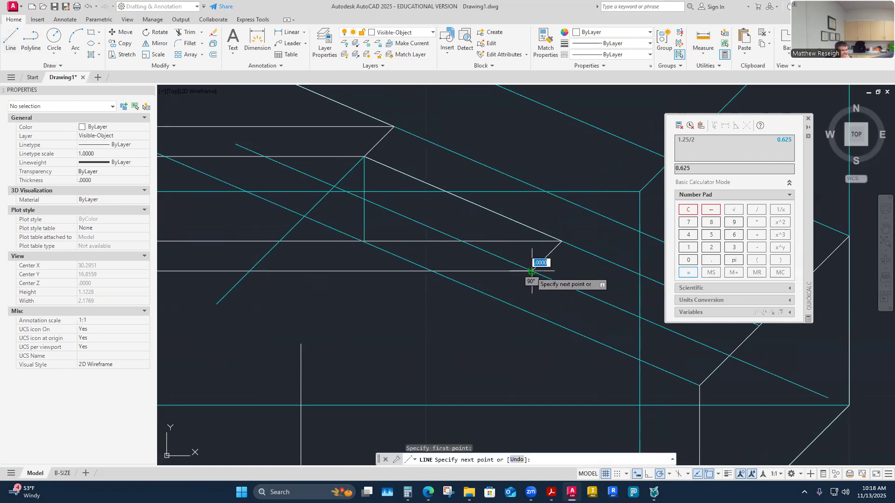
{"action": "left_click", "coordinate": [334, 186]}
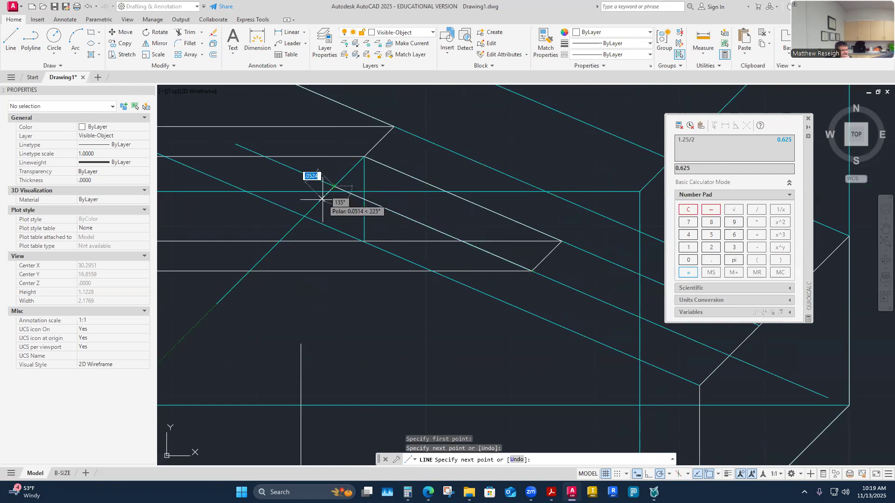
{"action": "left_click", "coordinate": [307, 218]}
{"action": "scroll", "coordinate": [309, 218], "scroll_direction": "down", "scroll_amount": 6}
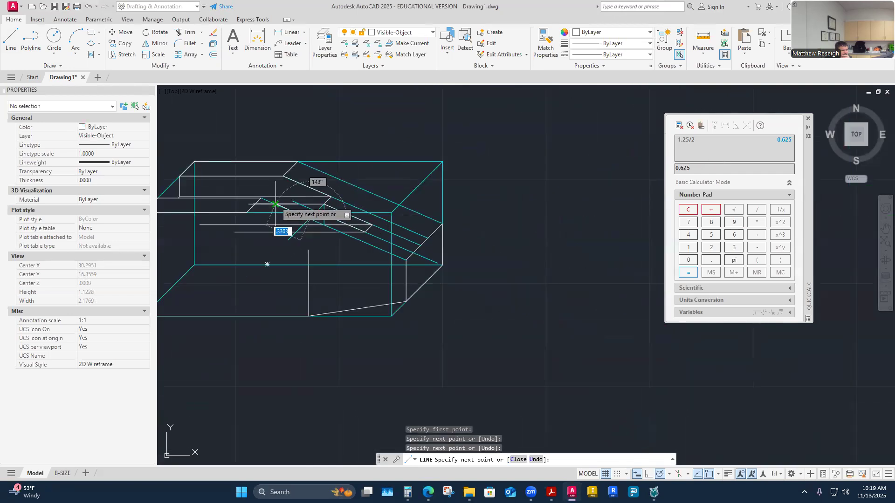
{"action": "scroll", "coordinate": [263, 193], "scroll_direction": "up", "scroll_amount": 5}
{"action": "left_click", "coordinate": [258, 204]}
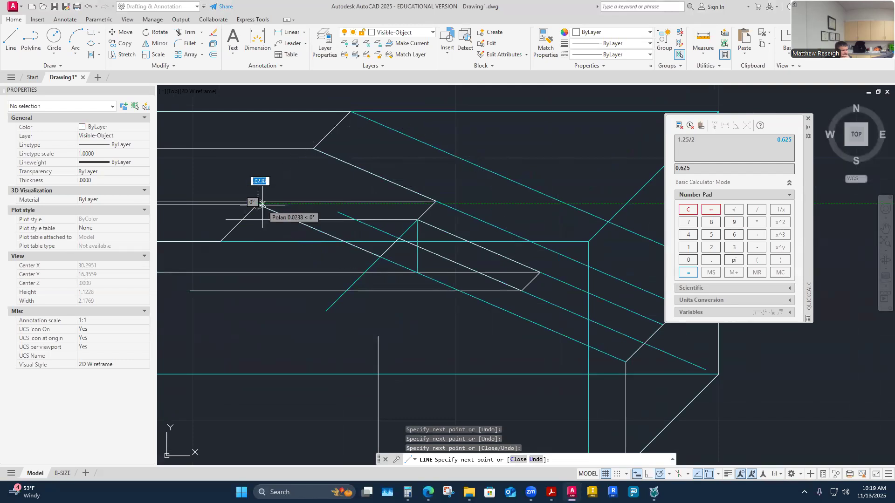
{"action": "key", "text": "Escape"}
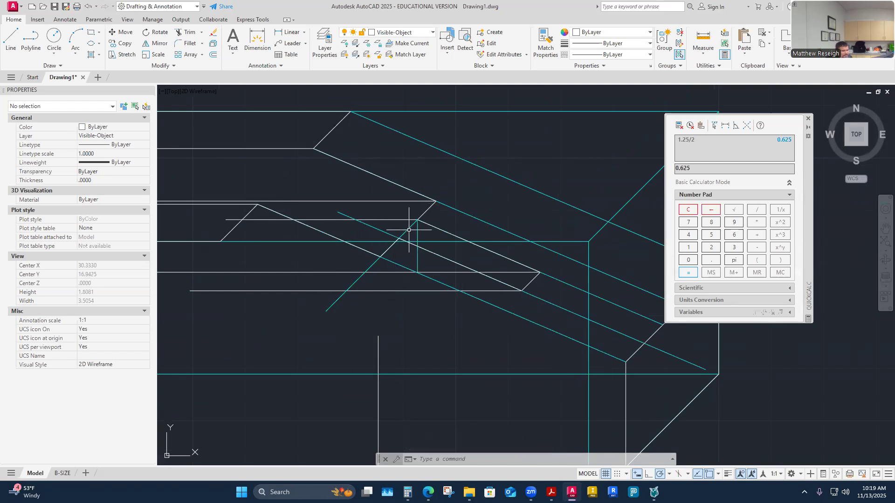
- Examine how the slot's sloped, receding and horizontal edges meet, checking individual lines and their intersections
{"action": "scroll", "coordinate": [469, 244], "scroll_direction": "down", "scroll_amount": 5}
{"action": "scroll", "coordinate": [453, 243], "scroll_direction": "up", "scroll_amount": 5}
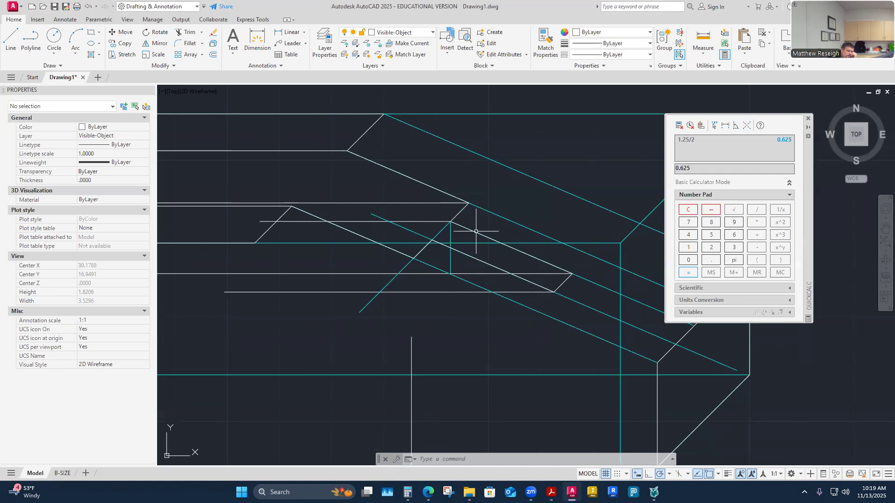
{"action": "left_click", "coordinate": [553, 275]}
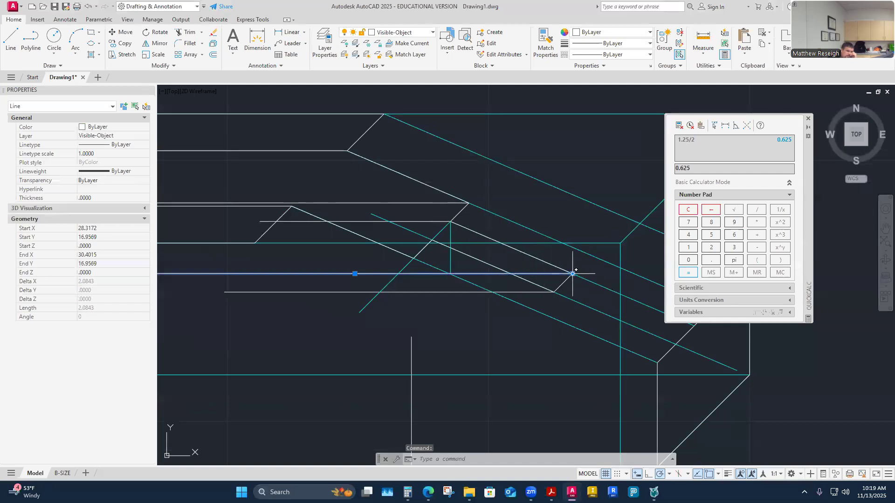
{"action": "mouse_move", "coordinate": [573, 274]}
{"action": "key", "text": "Escape"}
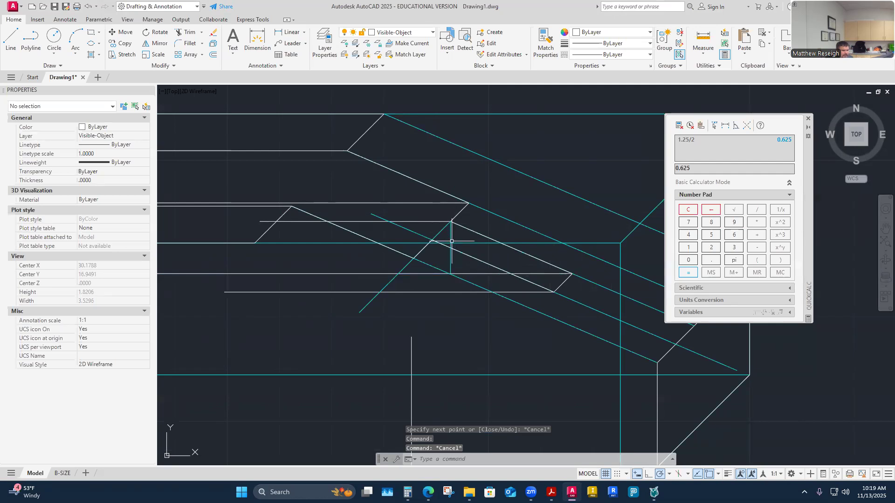
{"action": "scroll", "coordinate": [451, 273], "scroll_direction": "up", "scroll_amount": 4}
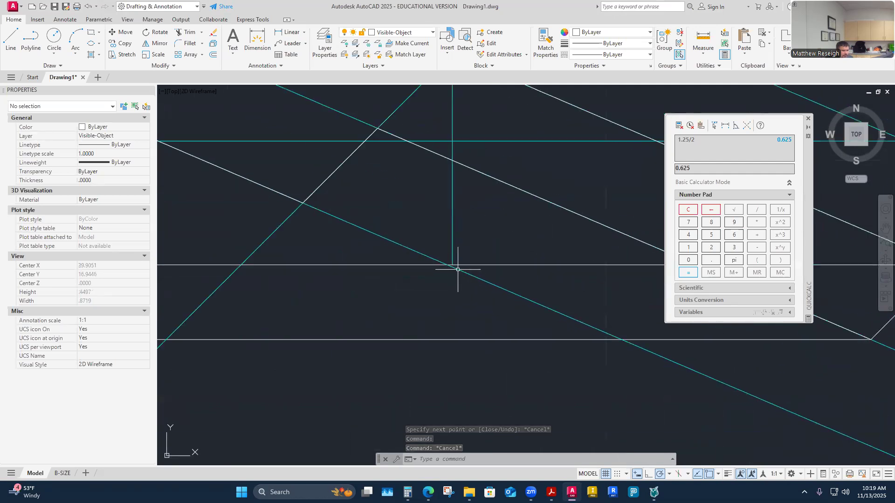
{"action": "scroll", "coordinate": [455, 267], "scroll_direction": "down", "scroll_amount": 2}
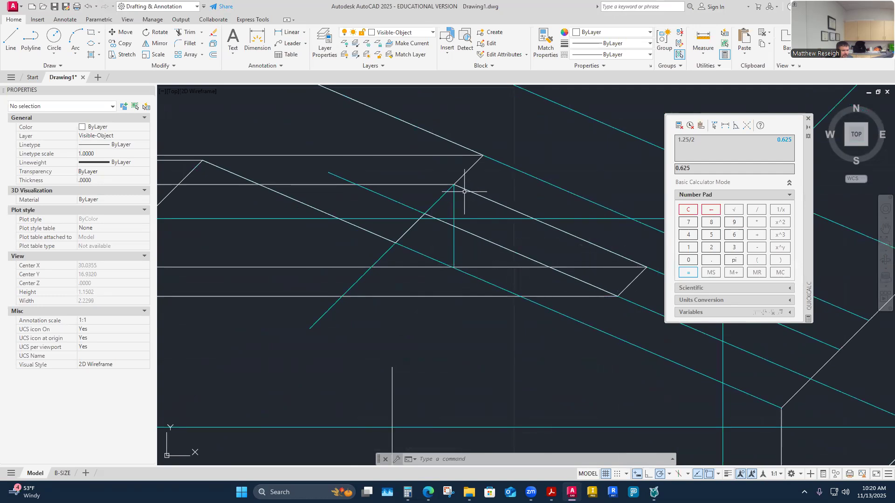
{"action": "scroll", "coordinate": [463, 190], "scroll_direction": "down", "scroll_amount": 3}
{"action": "scroll", "coordinate": [490, 154], "scroll_direction": "up", "scroll_amount": 2}
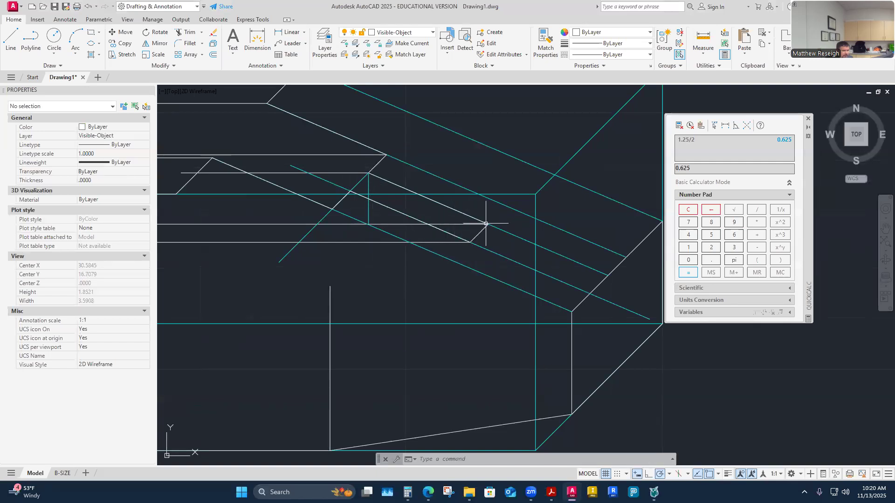
{"action": "left_click", "coordinate": [457, 210]}
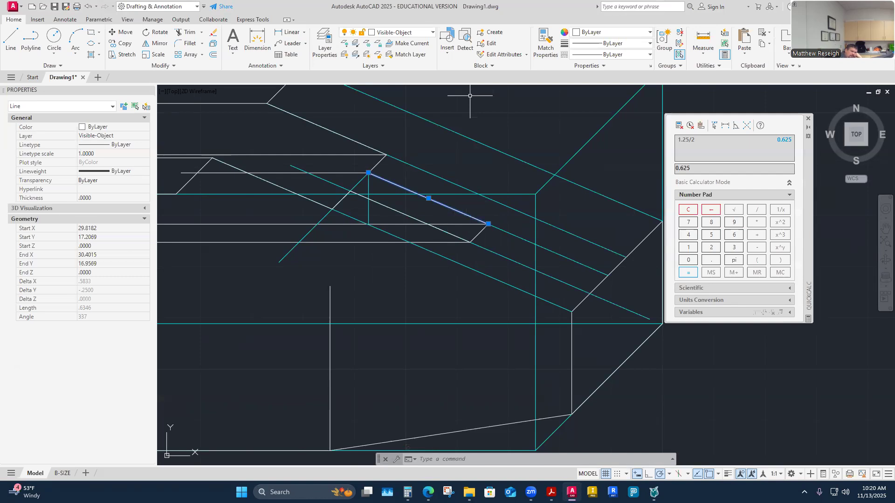
{"action": "key", "text": "Escape"}
{"action": "key", "text": "Escape"}
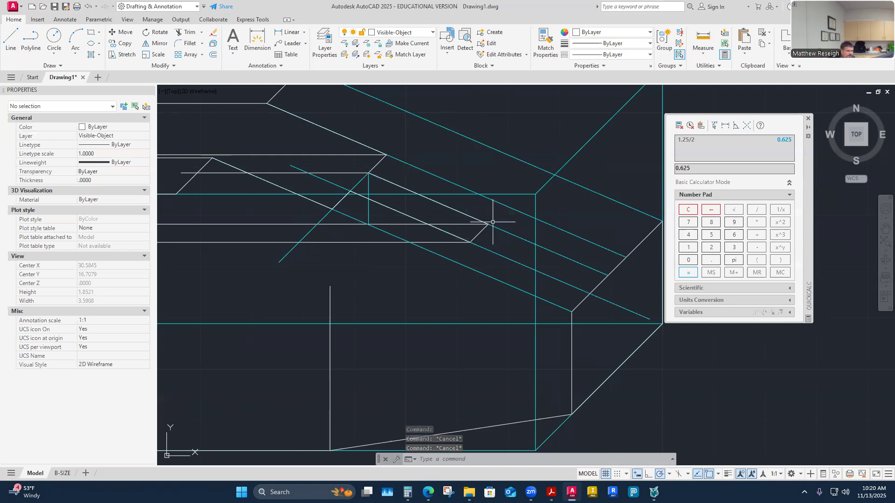
{"action": "mouse_move", "coordinate": [472, 243]}
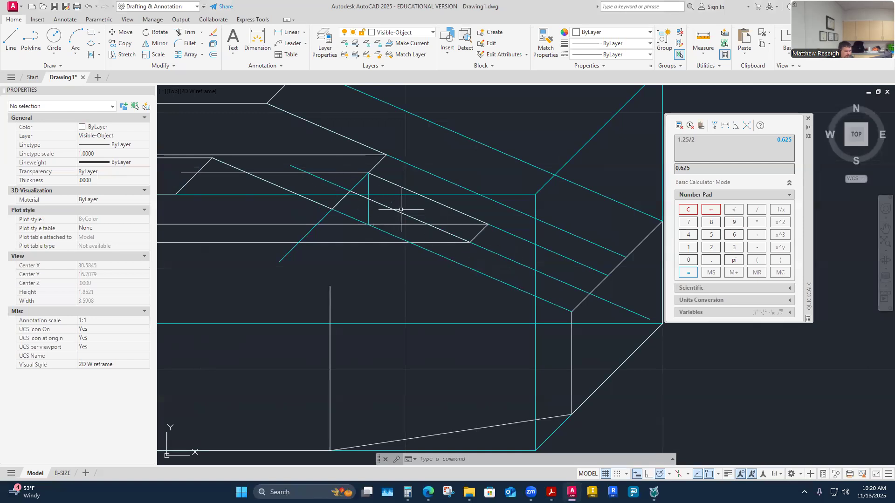
{"action": "left_click", "coordinate": [361, 183]}
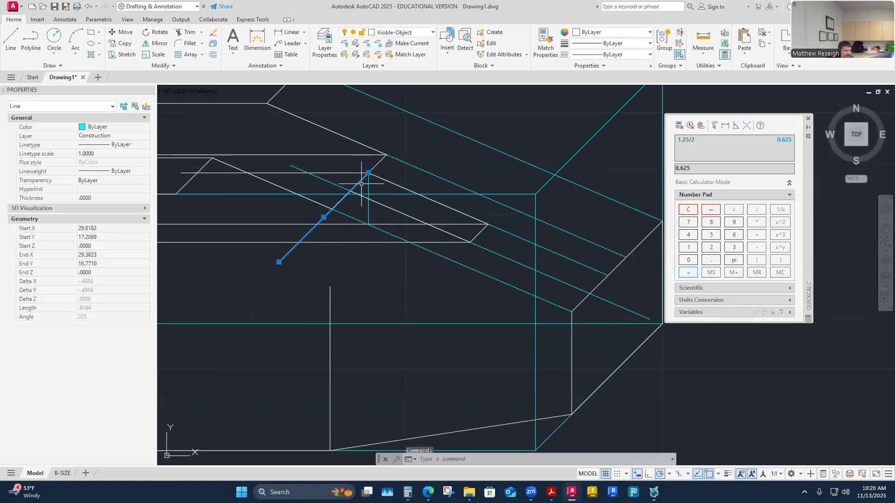
{"action": "key", "text": "Escape"}
{"action": "key", "text": "Escape"}
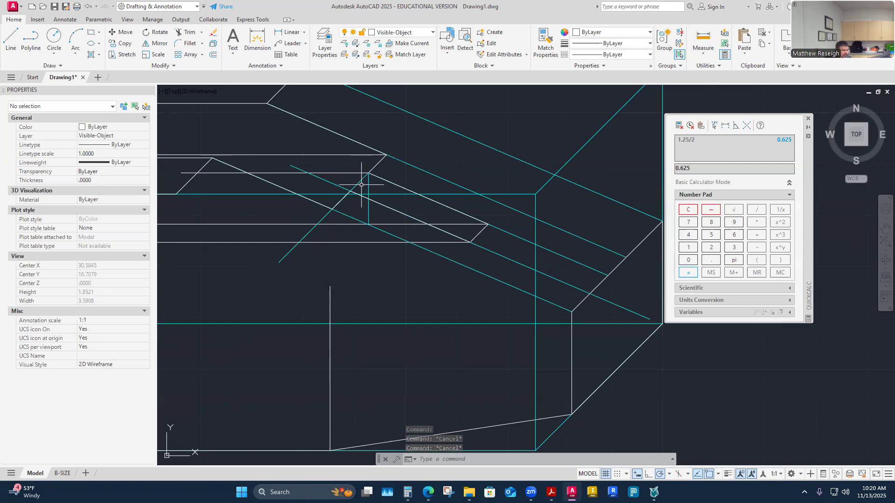
{"action": "scroll", "coordinate": [364, 192], "scroll_direction": "up", "scroll_amount": 4}
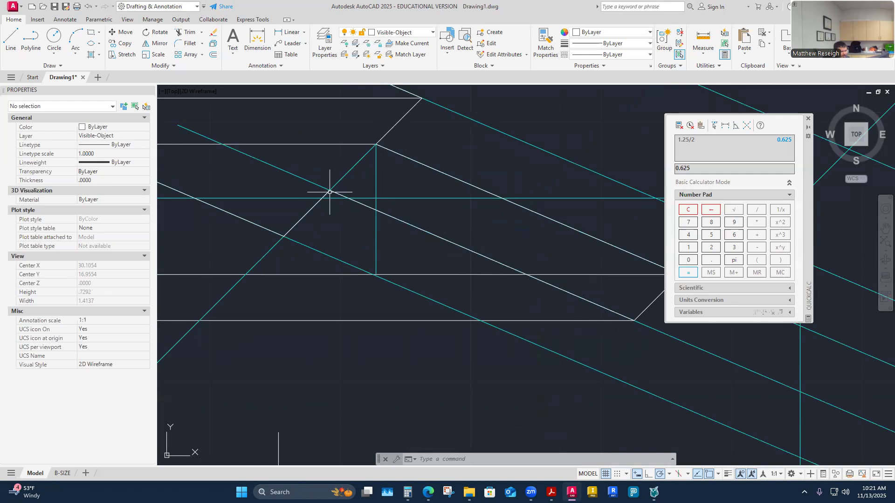
{"action": "scroll", "coordinate": [329, 192], "scroll_direction": "down", "scroll_amount": 4}
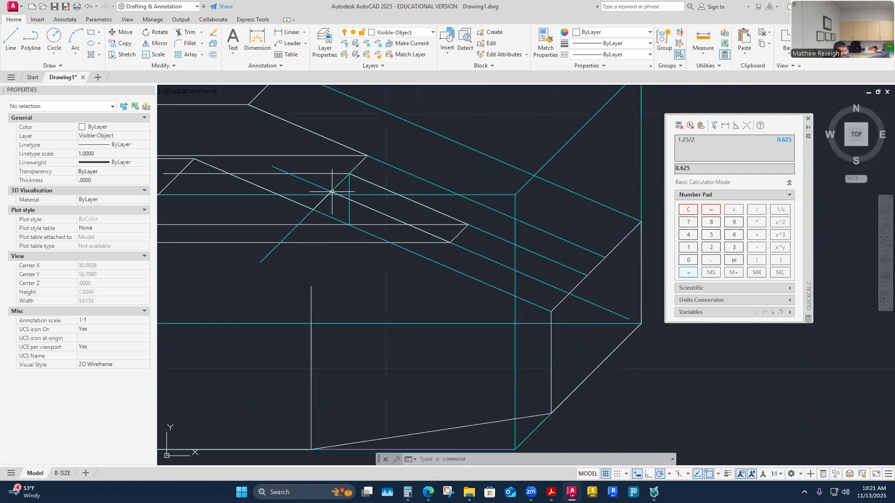
{"action": "left_click", "coordinate": [374, 237]}
{"action": "left_click", "coordinate": [440, 135]}
{"action": "key", "text": "Escape"}
{"action": "key", "text": "Escape"}
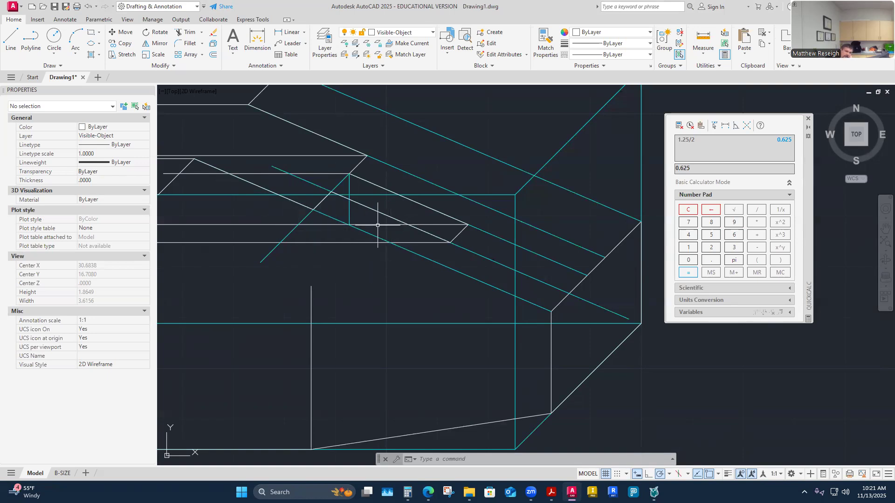
- Turn off the Construction layer in the oblique view
{"action": "scroll", "coordinate": [378, 225], "scroll_direction": "down", "scroll_amount": 6}
{"action": "scroll", "coordinate": [379, 219], "scroll_direction": "up", "scroll_amount": 4}
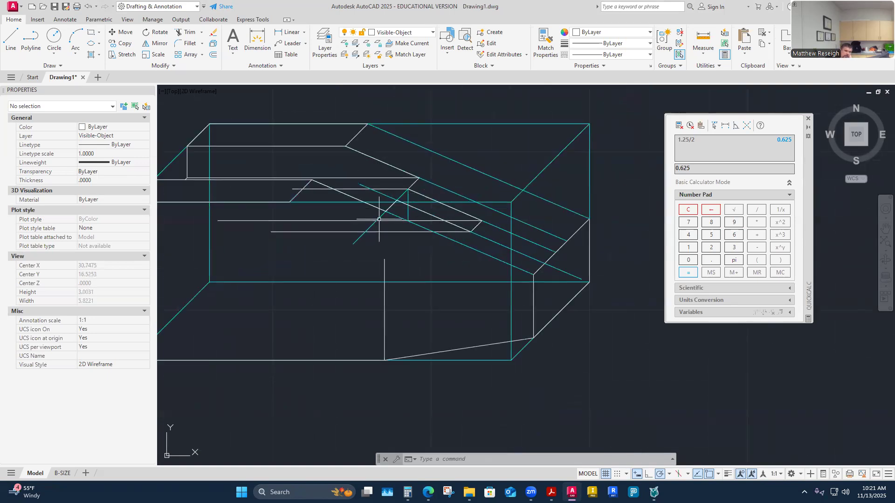
{"action": "left_click", "coordinate": [432, 32]}
{"action": "left_click", "coordinate": [345, 111]}
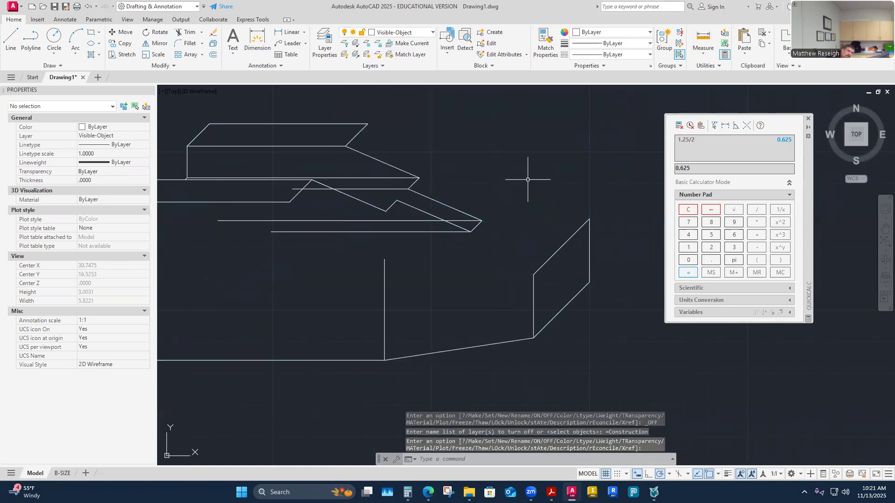
- Draw the back sloped edge from the back top edge's end to the end face's upper back corner, and check the joint
{"action": "left_click", "coordinate": [10, 38]}
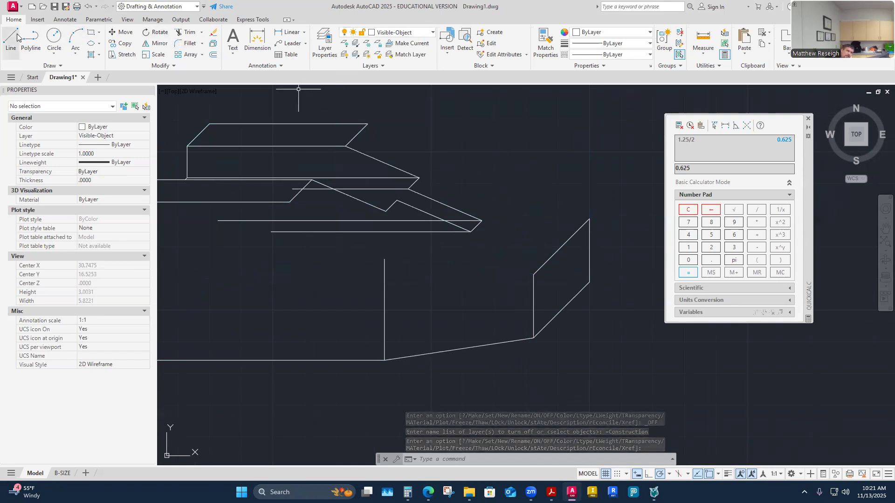
{"action": "left_click", "coordinate": [368, 124]}
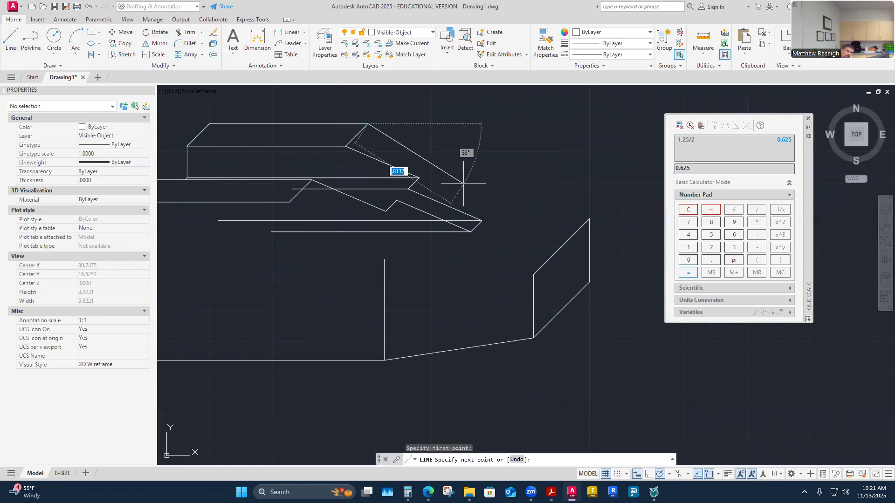
{"action": "left_click", "coordinate": [589, 219]}
{"action": "right_click", "coordinate": [590, 223]}
{"action": "left_click", "coordinate": [610, 227]}
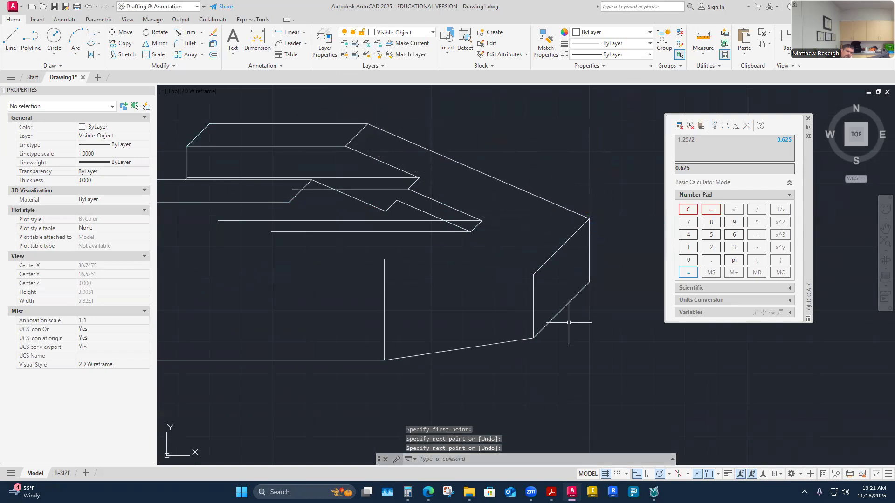
{"action": "scroll", "coordinate": [597, 219], "scroll_direction": "up", "scroll_amount": 4}
{"action": "scroll", "coordinate": [597, 215], "scroll_direction": "down", "scroll_amount": 5}
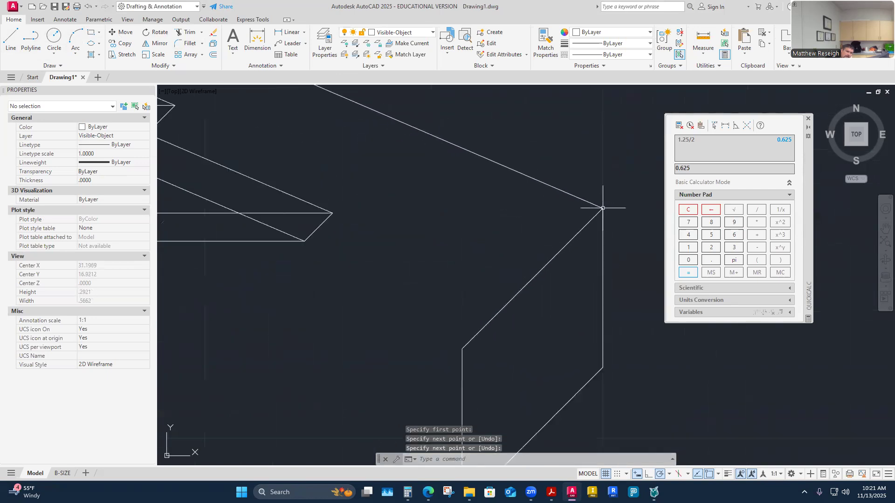
- Trim the horizontal slot lines in the oblique view back to the slot's sloped edges, removing the lowest line entirely
{"action": "scroll", "coordinate": [595, 202], "scroll_direction": "up", "scroll_amount": 1}
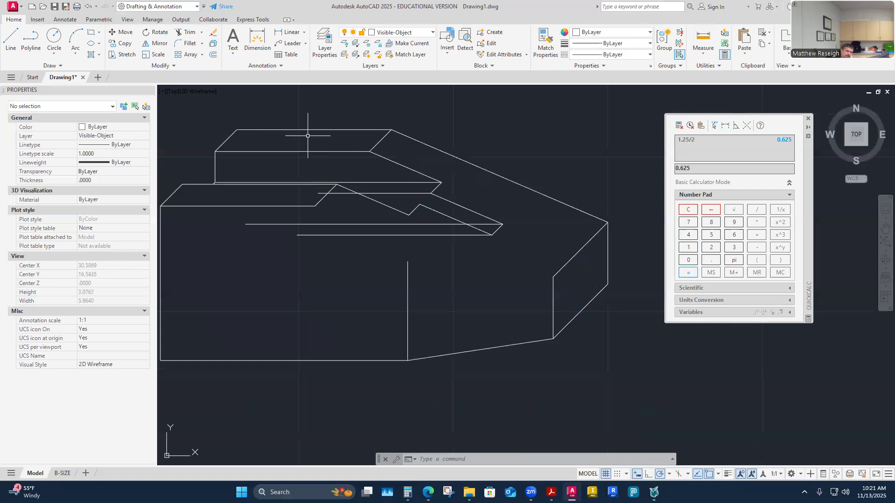
{"action": "left_click", "coordinate": [186, 32]}
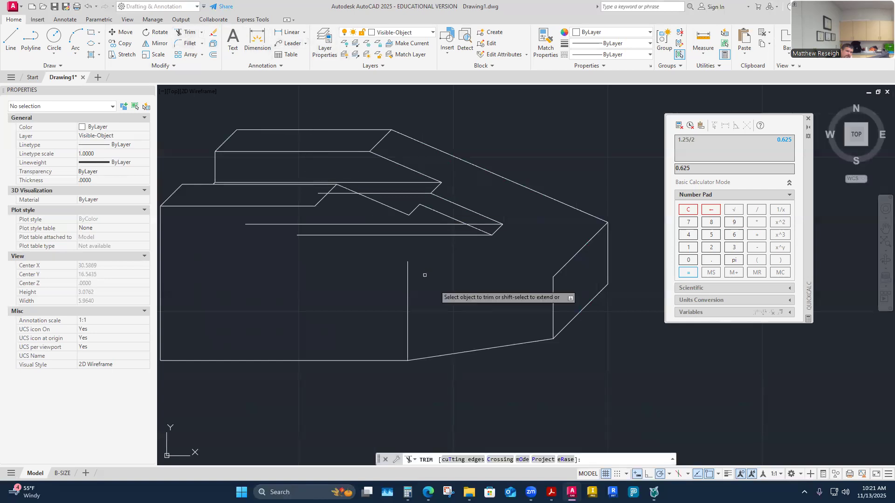
{"action": "left_click", "coordinate": [448, 235]}
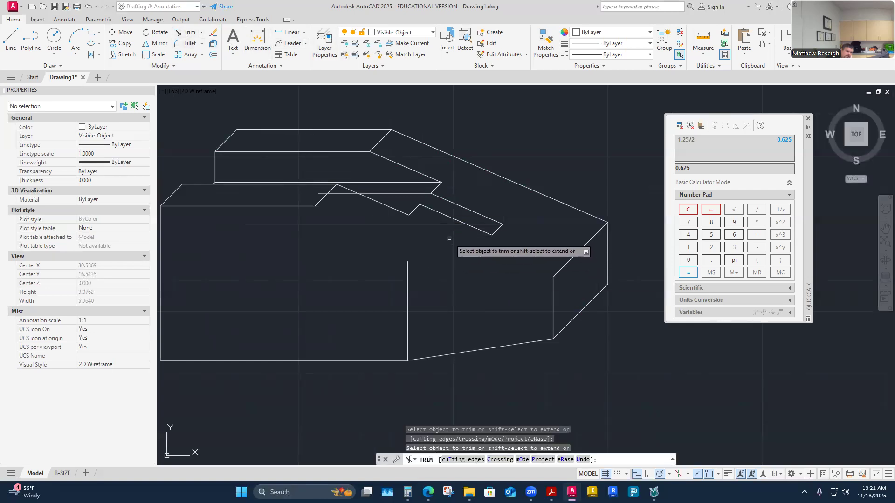
{"action": "left_click", "coordinate": [444, 224]}
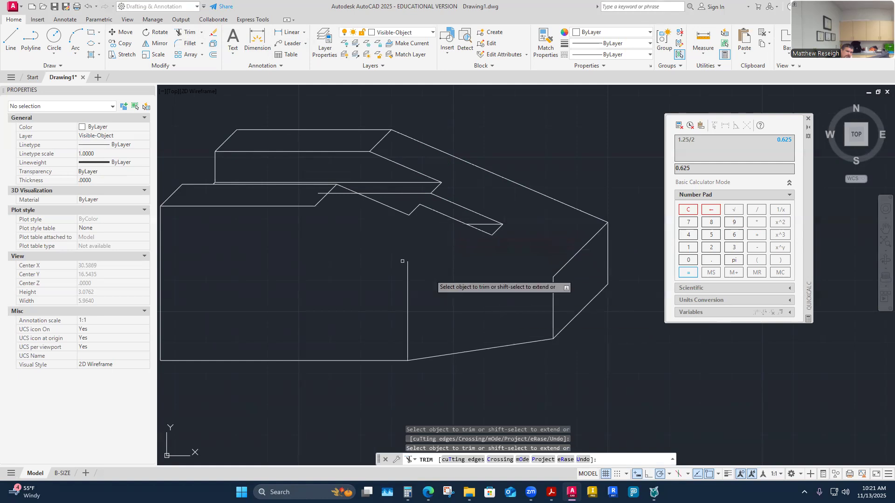
{"action": "scroll", "coordinate": [326, 191], "scroll_direction": "up", "scroll_amount": 4}
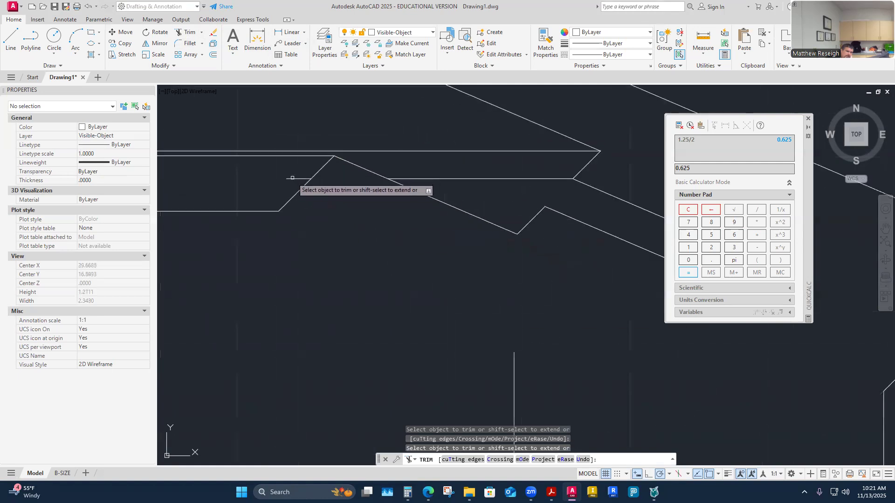
{"action": "scroll", "coordinate": [378, 270], "scroll_direction": "down", "scroll_amount": 2}
{"action": "scroll", "coordinate": [401, 294], "scroll_direction": "down", "scroll_amount": 2}
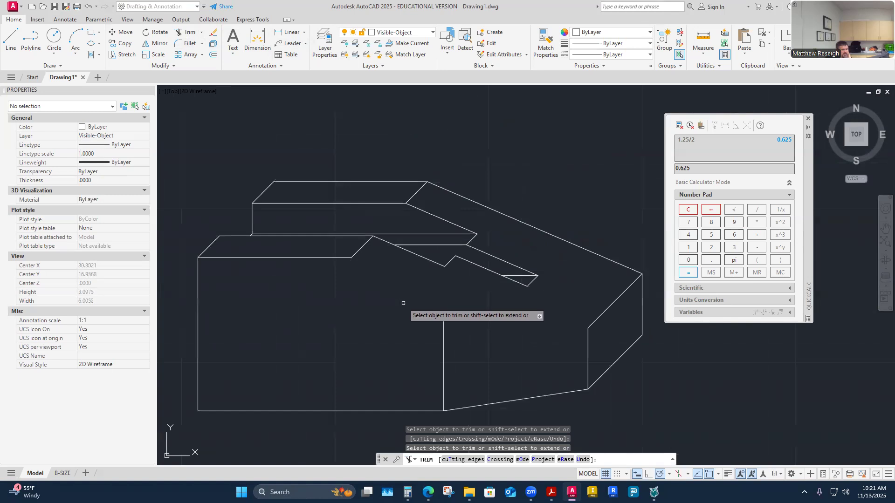
{"action": "scroll", "coordinate": [426, 270], "scroll_direction": "up", "scroll_amount": 2}
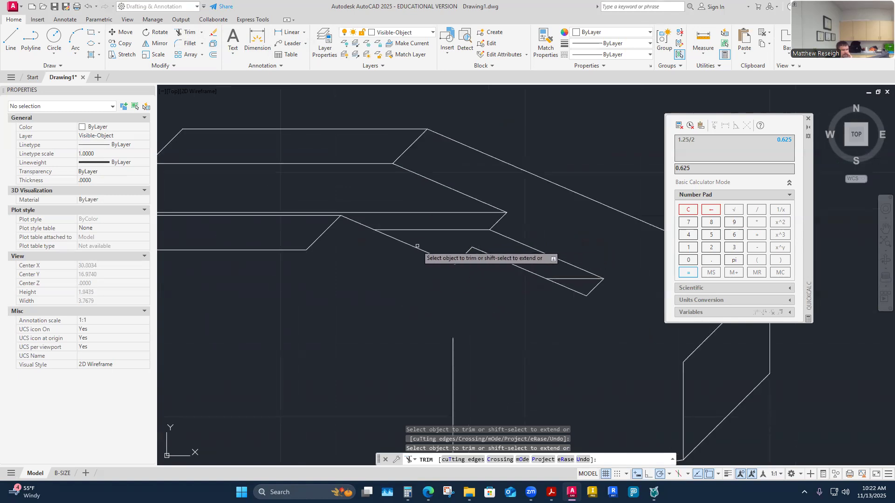
{"action": "key", "text": "Escape"}
- Draw a horizontal edge inside the slot from the back end of its short receding edge to the sloped edge
{"action": "type", "text": "l"}
{"action": "key", "text": "Return"}
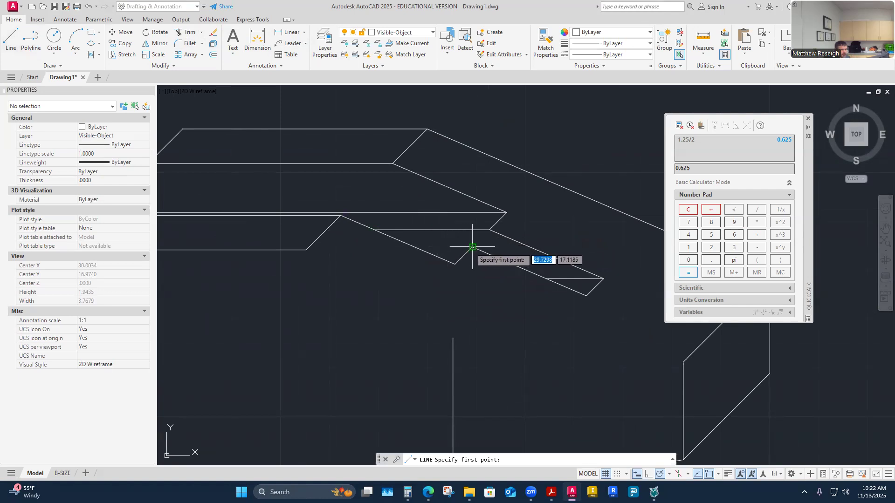
{"action": "left_click", "coordinate": [472, 246]}
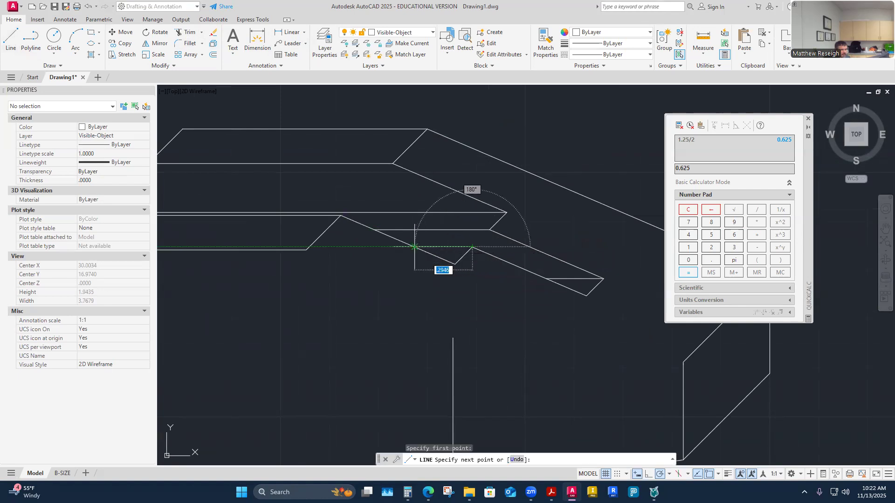
{"action": "key", "text": "Escape"}
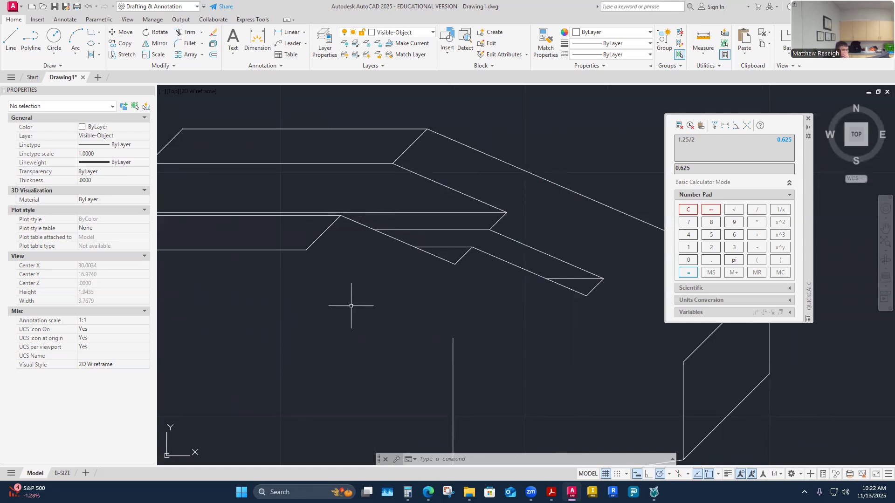
{"action": "scroll", "coordinate": [384, 250], "scroll_direction": "down", "scroll_amount": 3}
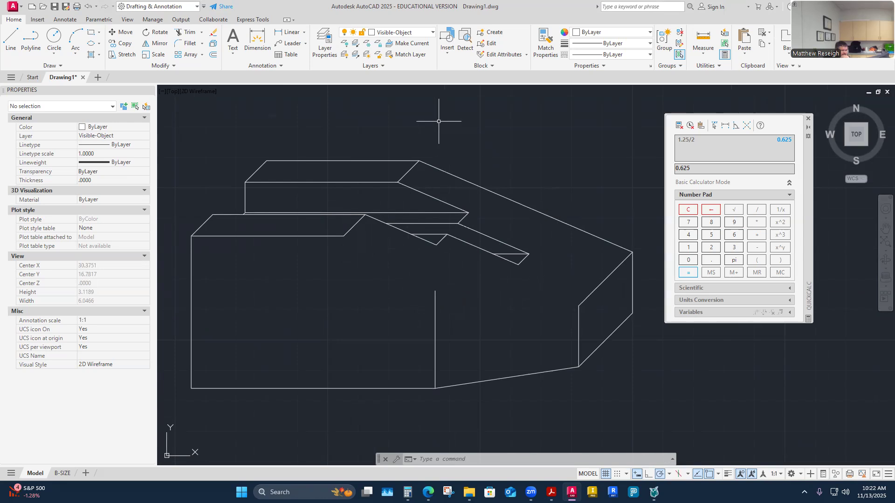
- Turn on the Construction layer in the oblique view
{"action": "left_click", "coordinate": [433, 32]}
{"action": "left_click", "coordinate": [345, 110]}
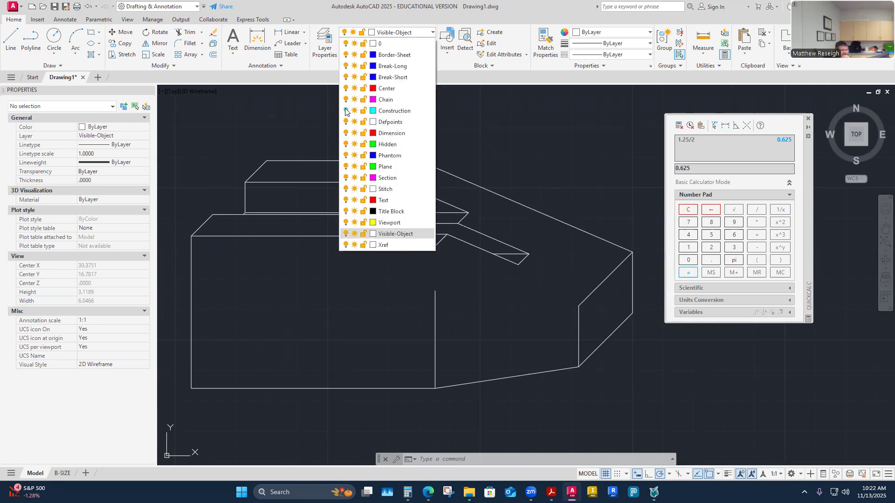
{"action": "key", "text": "Escape"}
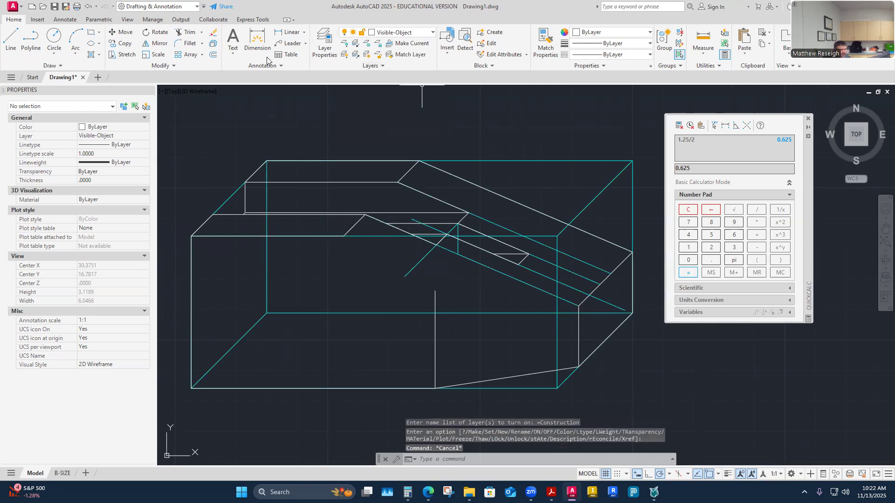
- Copy the back sloped edge from its upper end to the end of the front top edge
{"action": "left_click", "coordinate": [126, 44]}
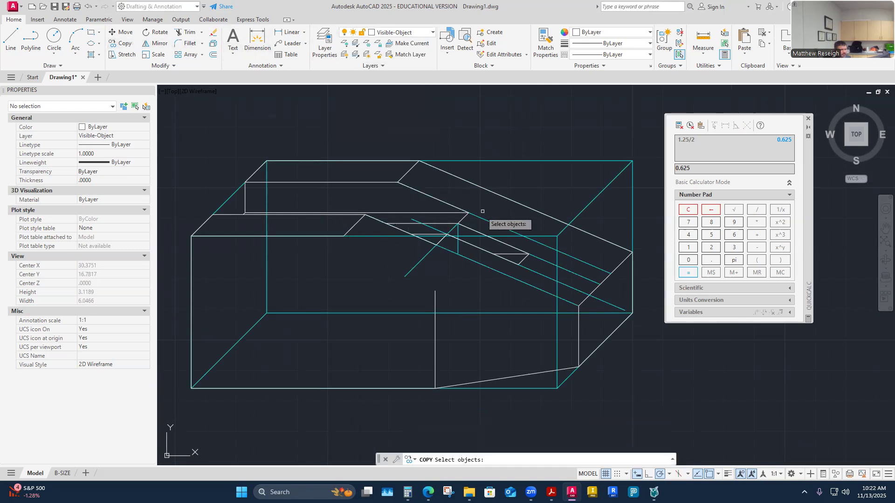
{"action": "left_click", "coordinate": [517, 201]}
{"action": "key", "text": "Return"}
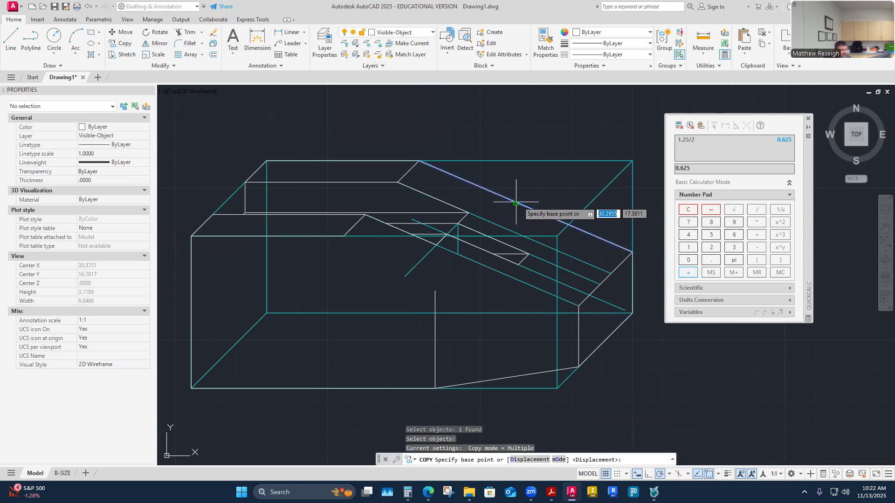
{"action": "left_click", "coordinate": [418, 161]}
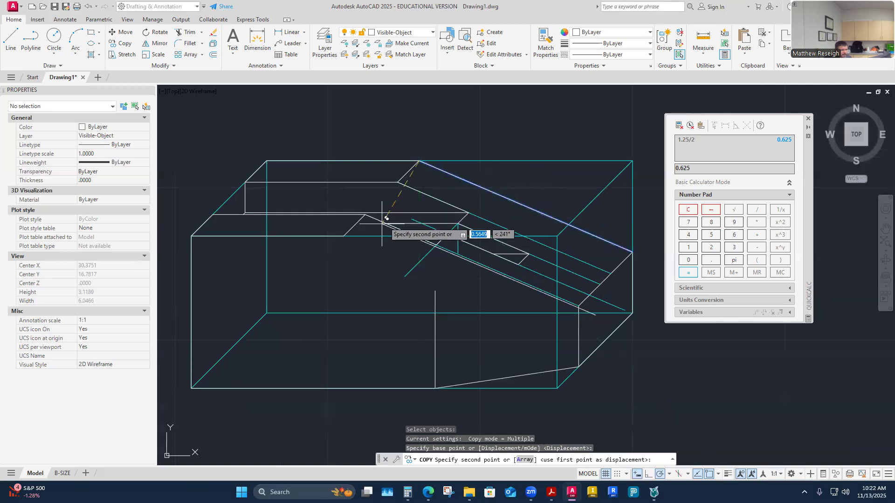
{"action": "left_click", "coordinate": [344, 236]}
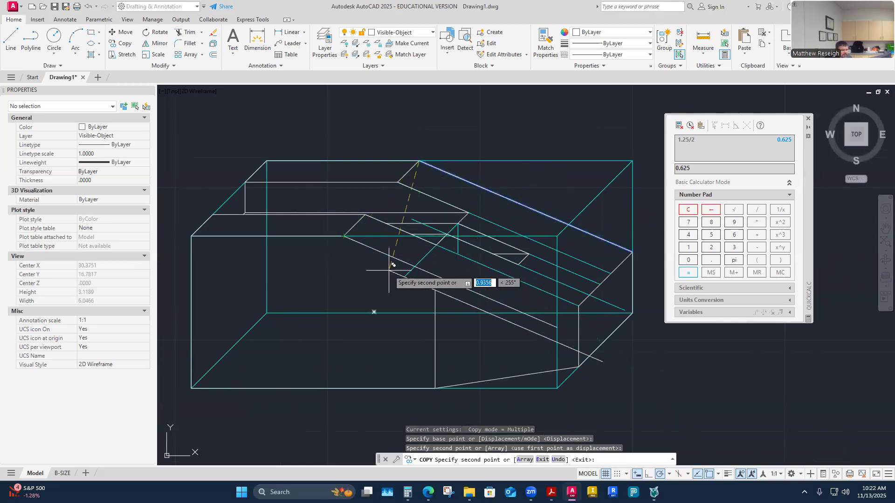
{"action": "key", "text": "Escape"}
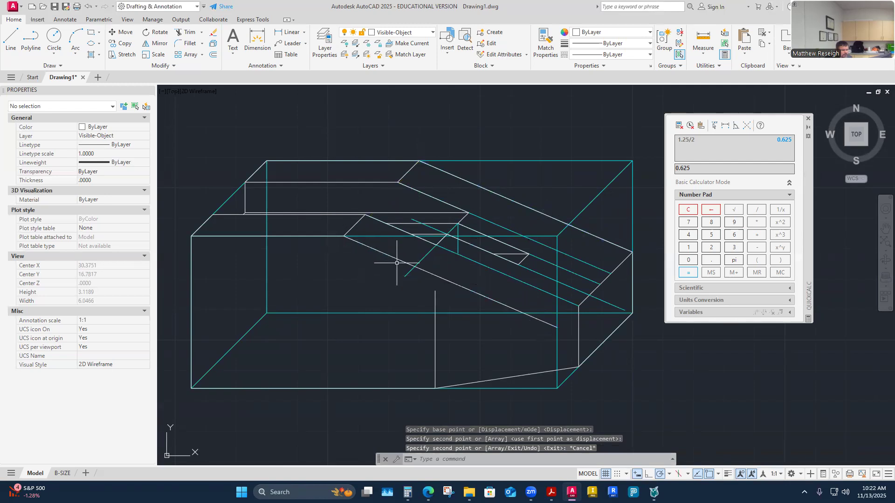
- Extend the front face's inner vertical edge up to the copied sloped edge
{"action": "left_click", "coordinate": [203, 33]}
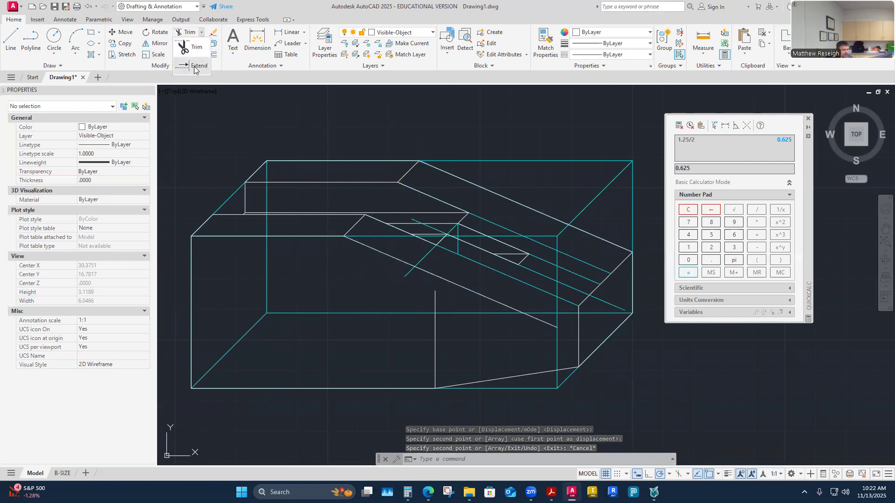
{"action": "left_click", "coordinate": [189, 54]}
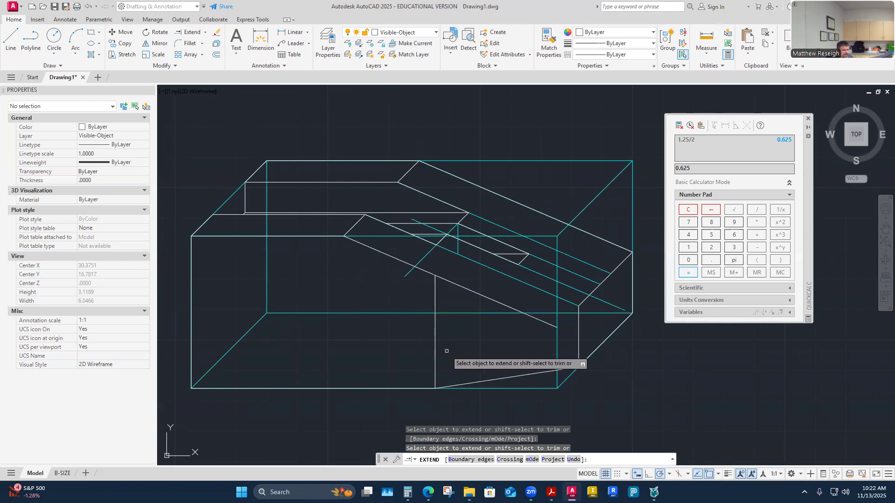
{"action": "scroll", "coordinate": [461, 322], "scroll_direction": "up", "scroll_amount": 2}
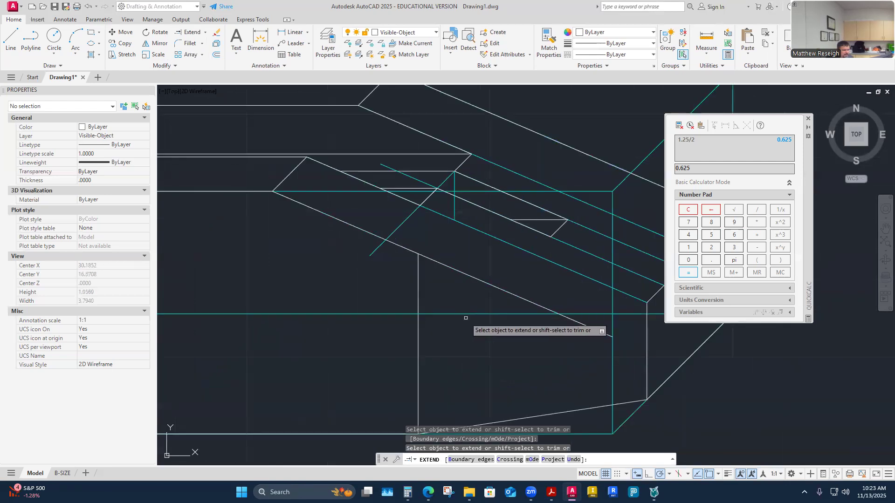
{"action": "key", "text": "Escape"}
- Draw a line from the extended vertical edge's upper end to the end face's upper front corner
{"action": "left_click", "coordinate": [11, 41]}
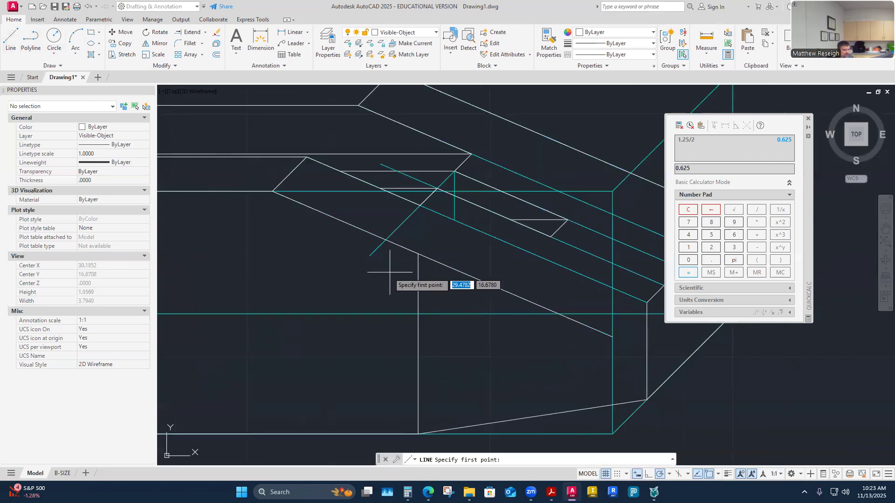
{"action": "left_click", "coordinate": [417, 254]}
{"action": "scroll", "coordinate": [418, 254], "scroll_direction": "down", "scroll_amount": 2}
{"action": "scroll", "coordinate": [511, 256], "scroll_direction": "up", "scroll_amount": 1}
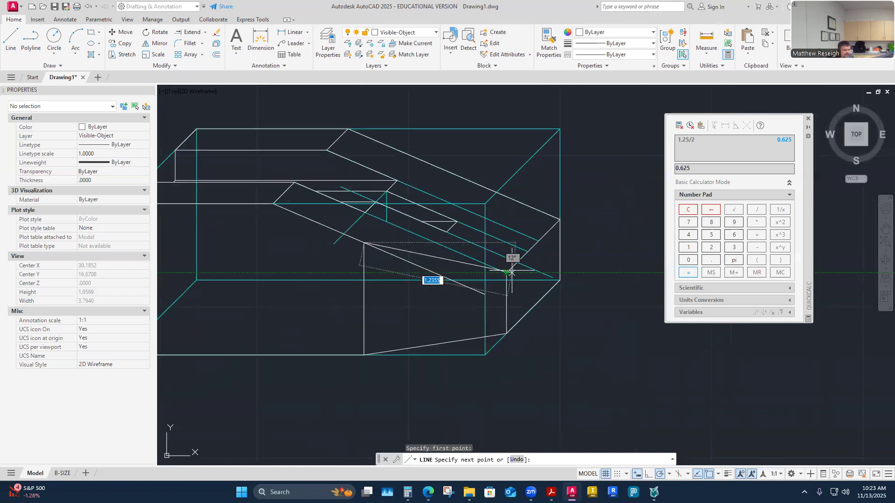
{"action": "key", "text": "Escape"}
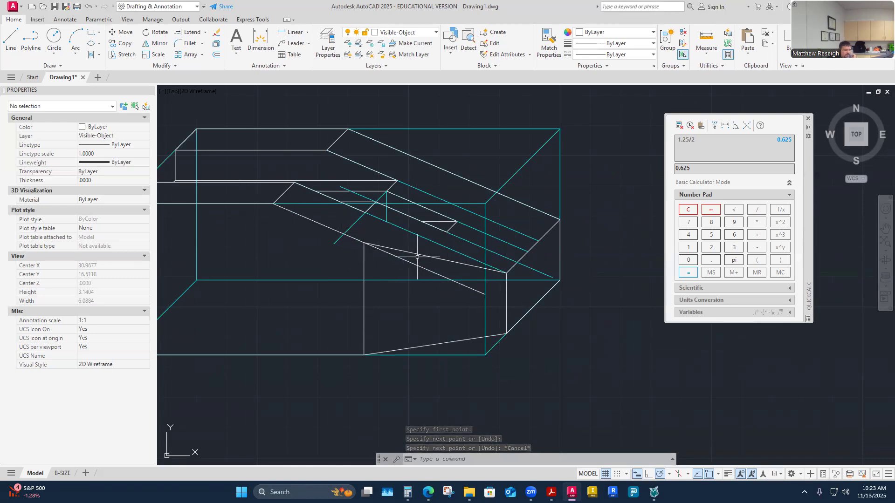
- Trim away the part of the copied sloped edge that runs past the vertical edge
{"action": "left_click", "coordinate": [206, 33]}
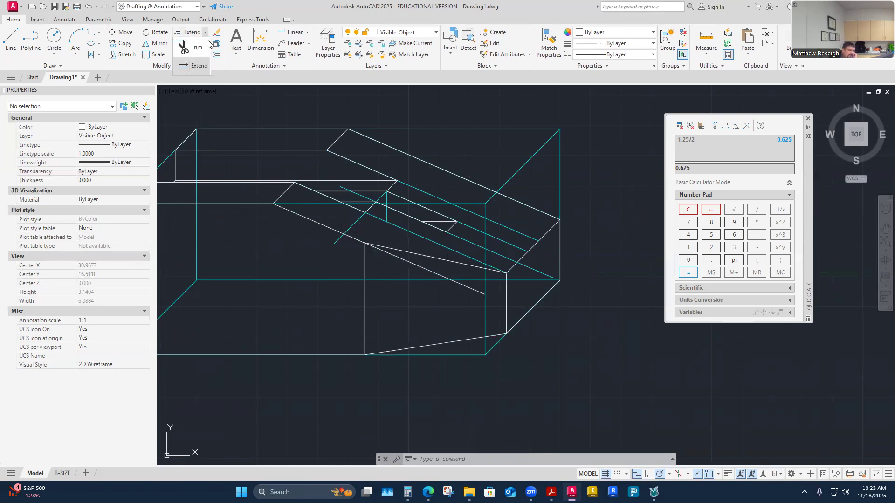
{"action": "left_click", "coordinate": [191, 47]}
{"action": "scroll", "coordinate": [494, 326], "scroll_direction": "up", "scroll_amount": 2}
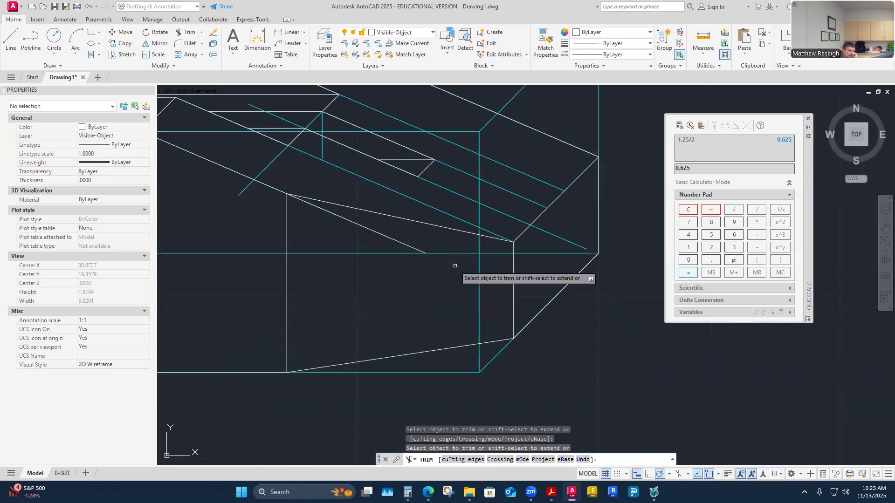
{"action": "scroll", "coordinate": [409, 303], "scroll_direction": "down", "scroll_amount": 2}
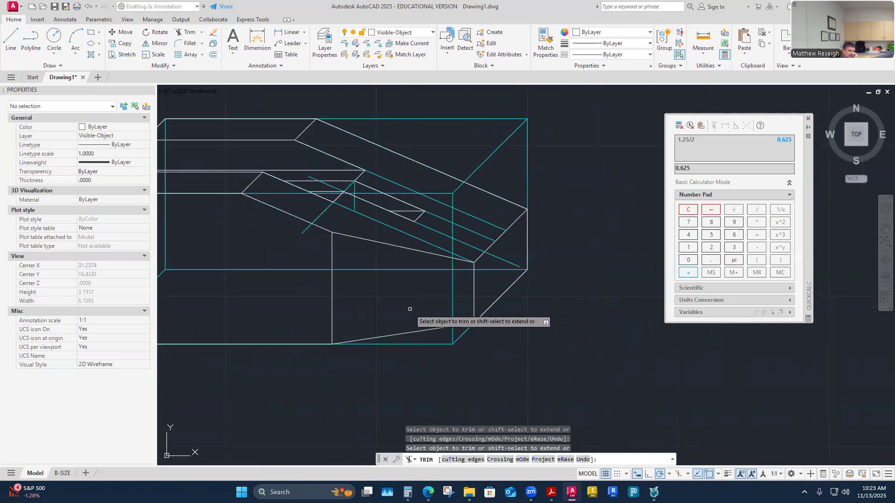
{"action": "key", "text": "Escape"}
- Turn off the Construction layer to leave only the oblique view's visible edges
{"action": "middle_click_drag", "start_coordinate": [410, 309], "coordinate": [519, 356]}
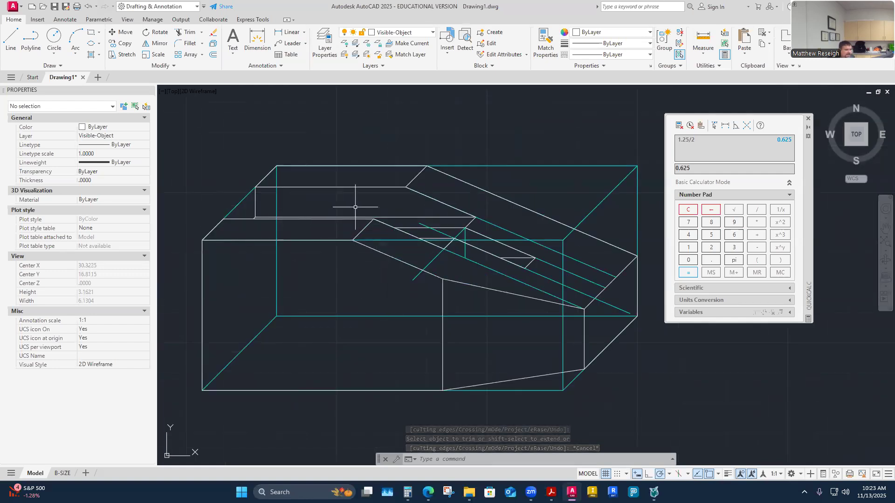
{"action": "left_click", "coordinate": [427, 33]}
{"action": "left_click", "coordinate": [345, 111]}
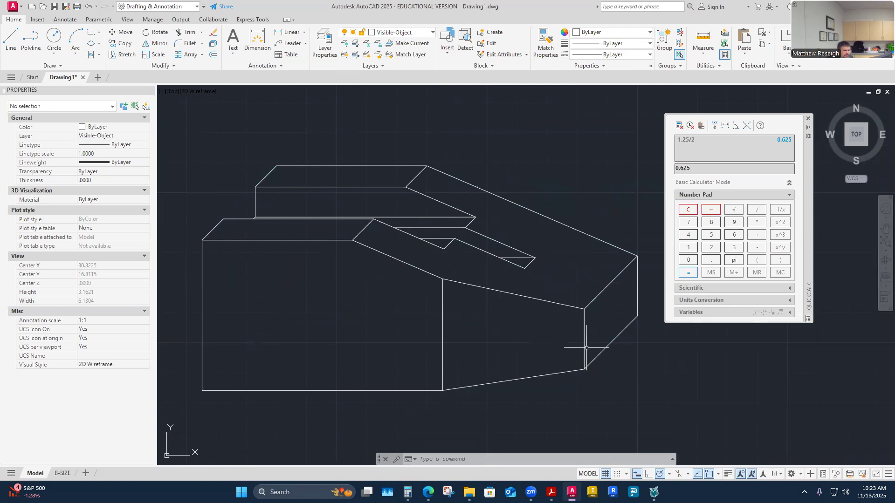
- Examine how the front vertical edge, the sloped edges and the angled corner's upper edge meet in the oblique view
{"action": "left_click", "coordinate": [442, 325]}
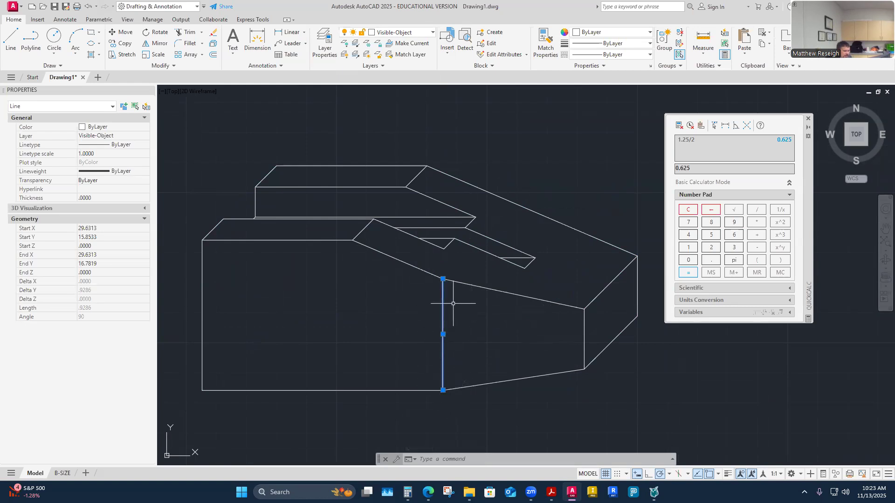
{"action": "left_click", "coordinate": [480, 188]}
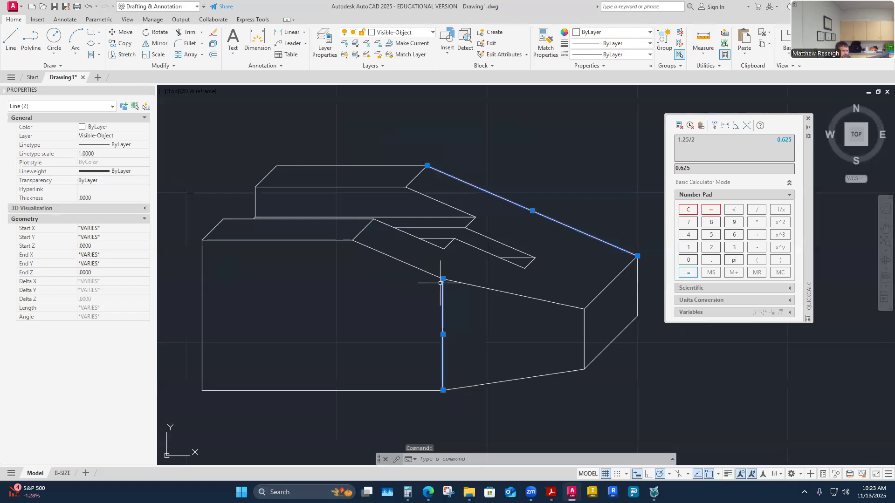
{"action": "mouse_move", "coordinate": [443, 279]}
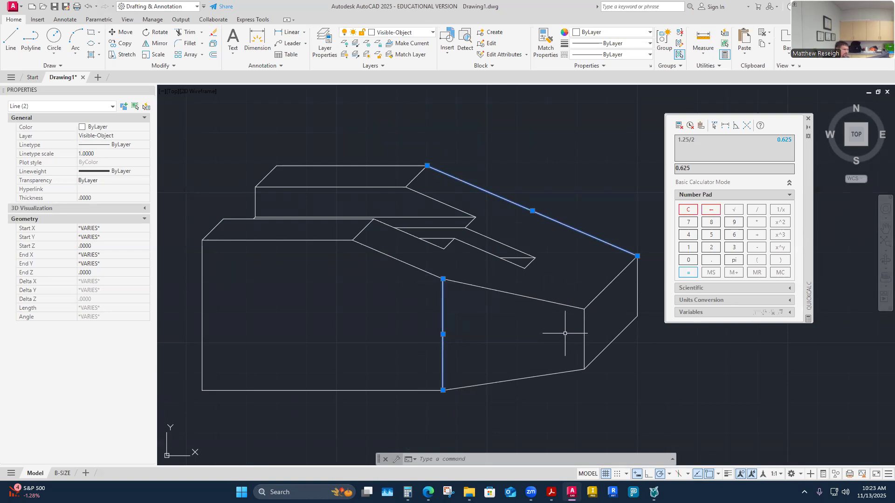
{"action": "key", "text": "Escape"}
{"action": "left_click", "coordinate": [485, 287]}
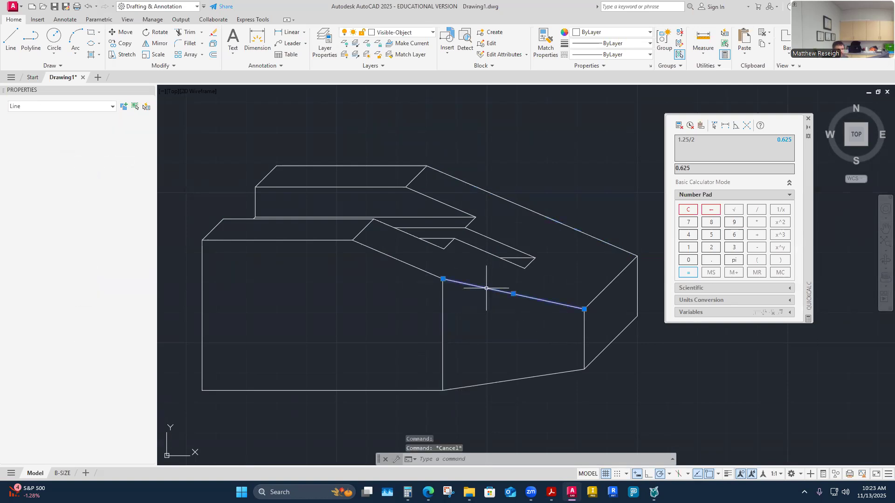
{"action": "left_click", "coordinate": [420, 268]}
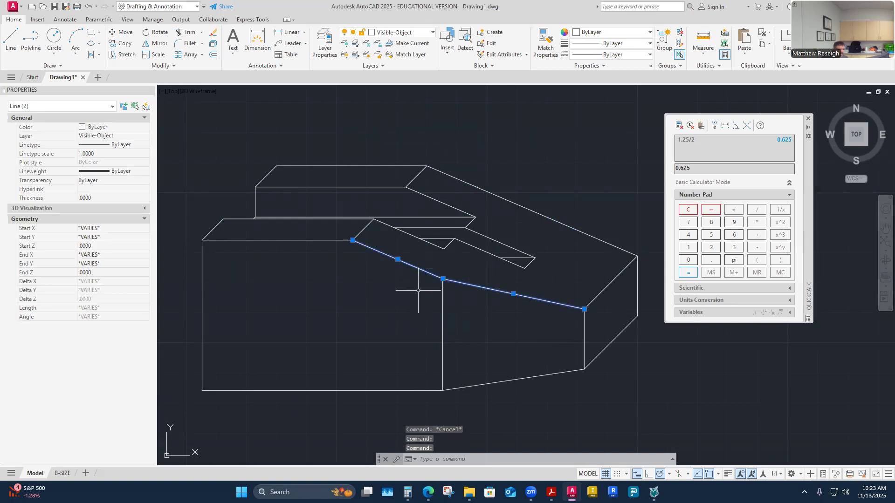
{"action": "key", "text": "Escape"}
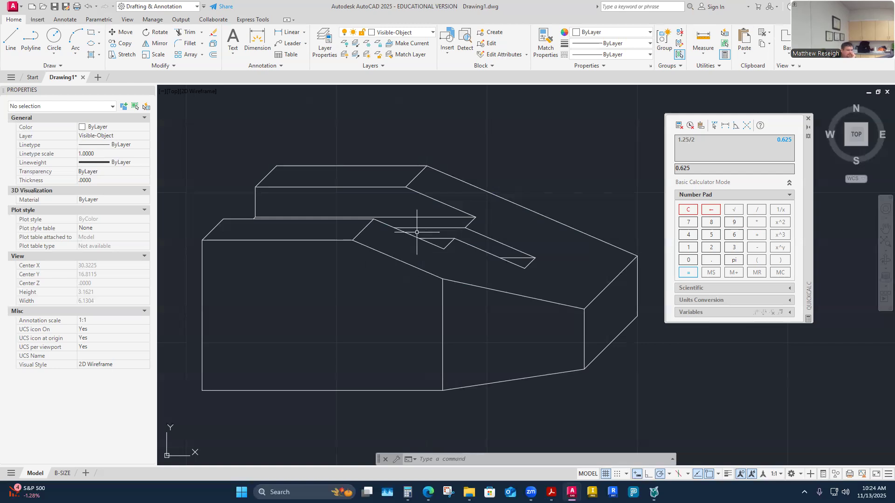
- Close the QuickCalc calculator, leaving the finished oblique view unobstructed
{"action": "scroll", "coordinate": [583, 293], "scroll_direction": "down", "scroll_amount": 6}
{"action": "scroll", "coordinate": [565, 293], "scroll_direction": "up", "scroll_amount": 4}
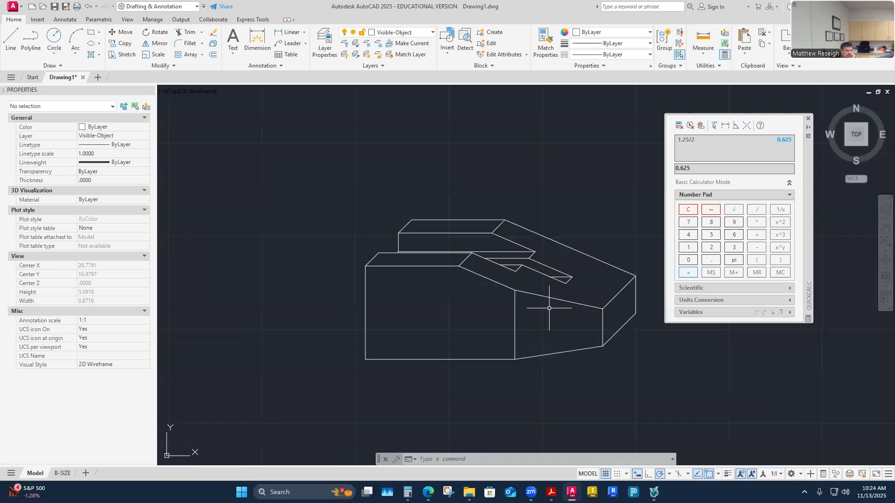
{"action": "scroll", "coordinate": [424, 304], "scroll_direction": "down", "scroll_amount": 6}
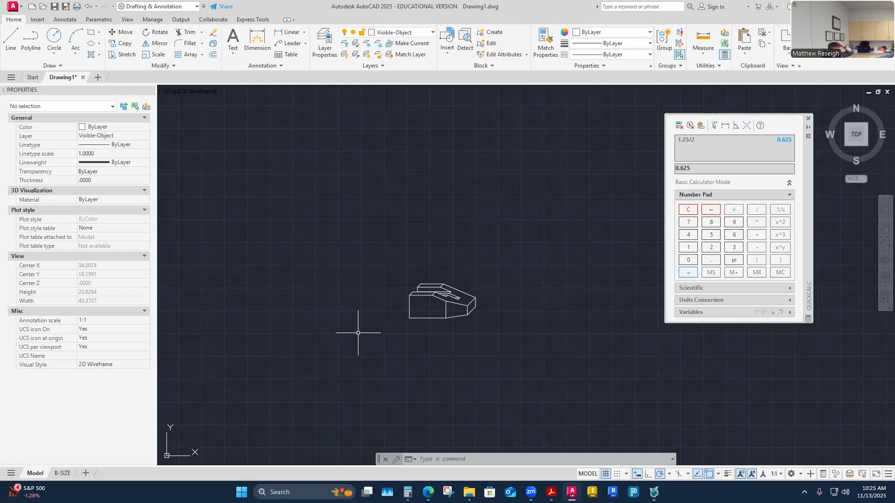
{"action": "left_click", "coordinate": [808, 118]}
{"action": "scroll", "coordinate": [409, 308], "scroll_direction": "up", "scroll_amount": 4}
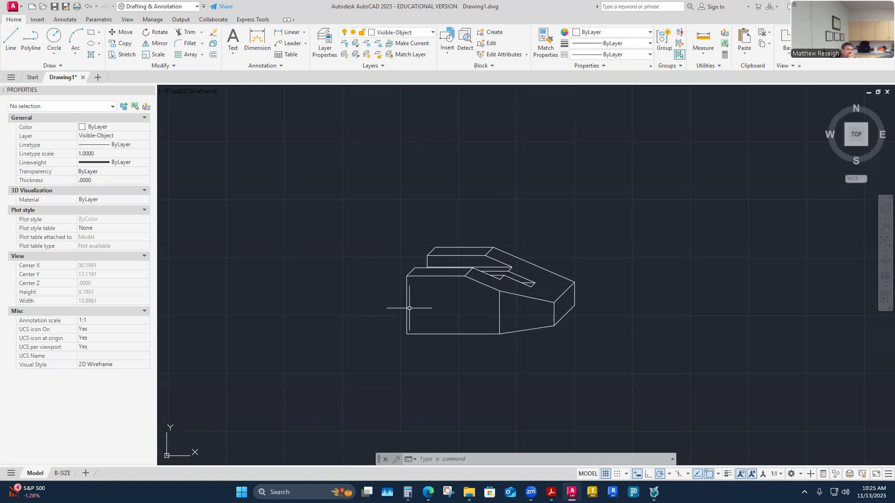
- Switch to the CADD 1108 Guide Block assignment in the browser and review the reference sheet's oblique view, Section A-A and title block
{"action": "mouse_move", "coordinate": [530, 492]}
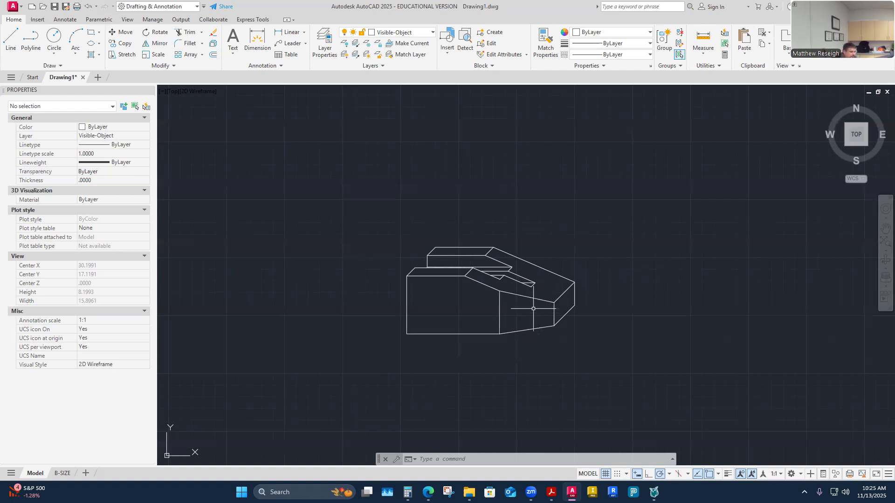
{"action": "scroll", "coordinate": [517, 319], "scroll_direction": "up", "scroll_amount": 6}
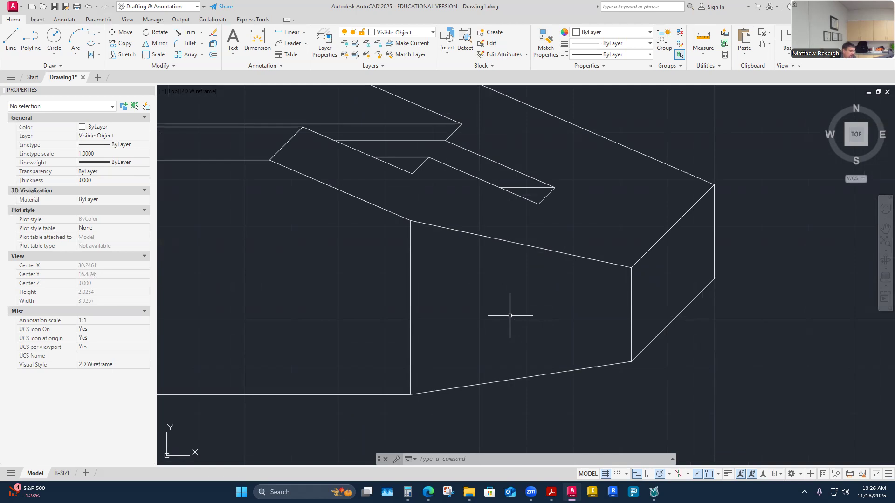
{"action": "mouse_move", "coordinate": [428, 492]}
{"action": "left_click", "coordinate": [476, 454]}
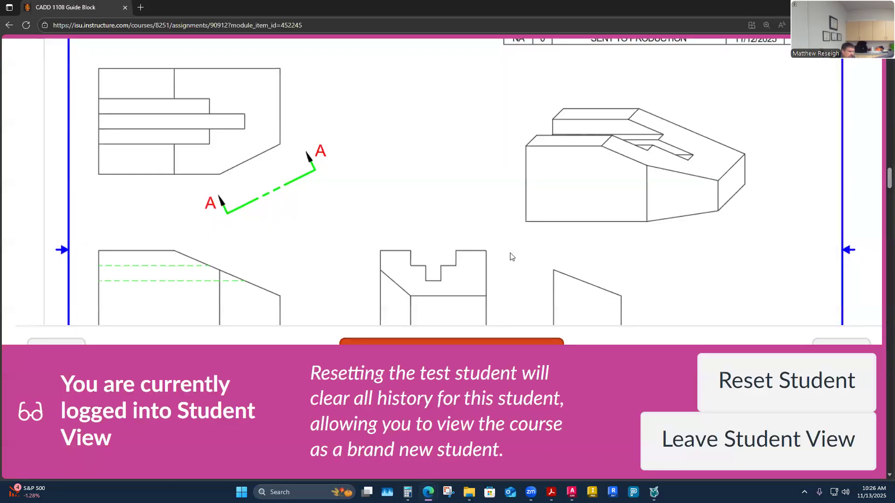
{"action": "scroll", "coordinate": [509, 256], "scroll_direction": "down", "scroll_amount": 2}
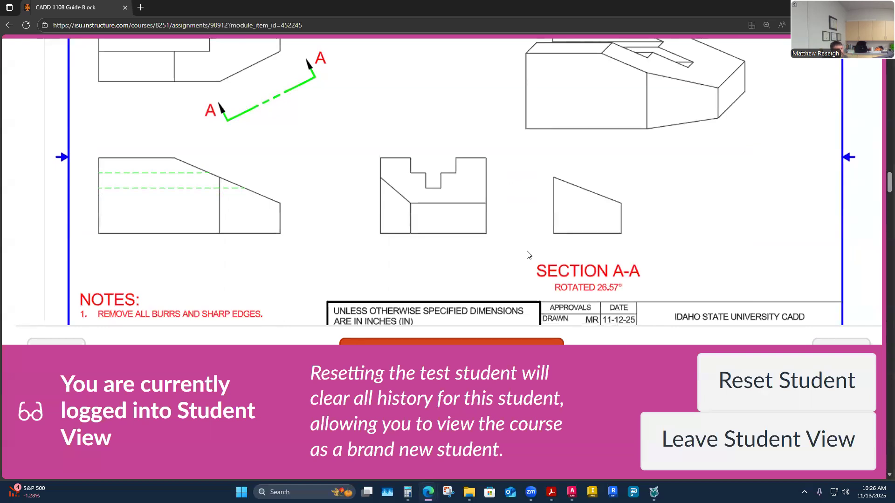
{"action": "scroll", "coordinate": [525, 254], "scroll_direction": "down", "scroll_amount": 2, "text": "ctrl"}
{"action": "scroll", "coordinate": [530, 255], "scroll_direction": "down", "scroll_amount": 2, "text": "ctrl"}
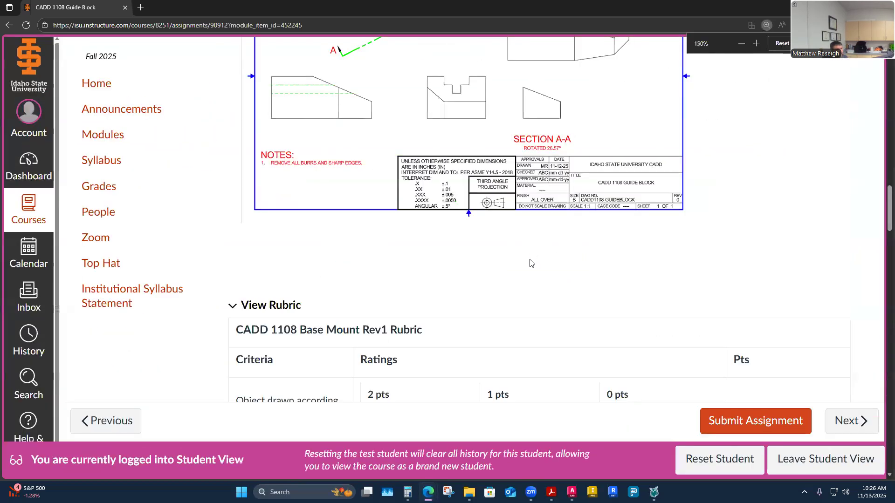